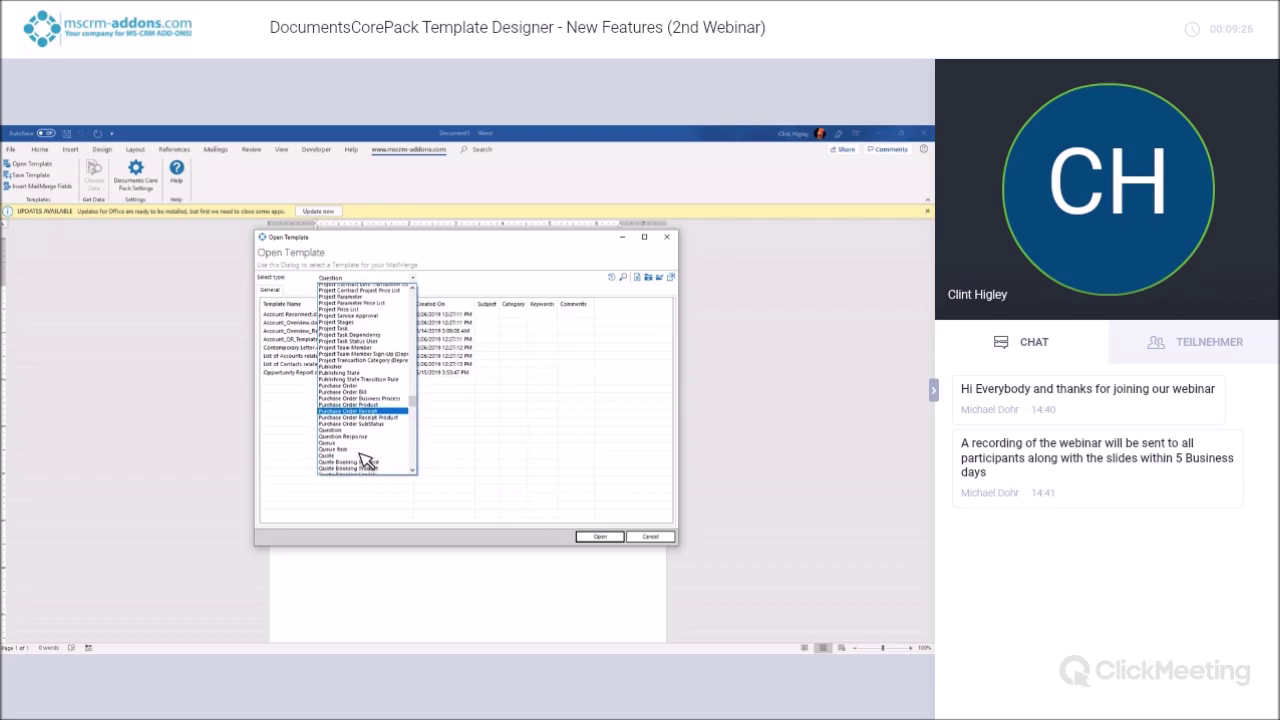
Preview the Quote templates in the maximized dialog, then open QuoteWithGrouping_Base.docx
{"action": "left_click", "coordinate": [366, 448]}
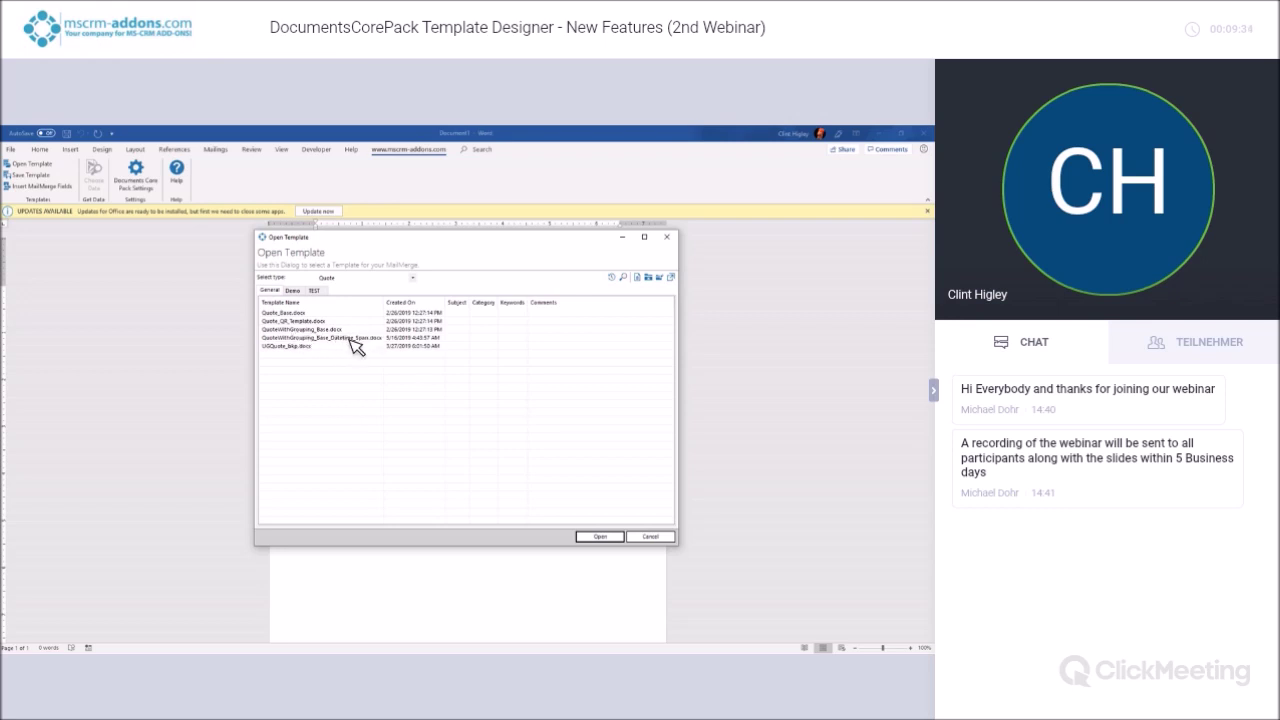
{"action": "left_click", "coordinate": [632, 281]}
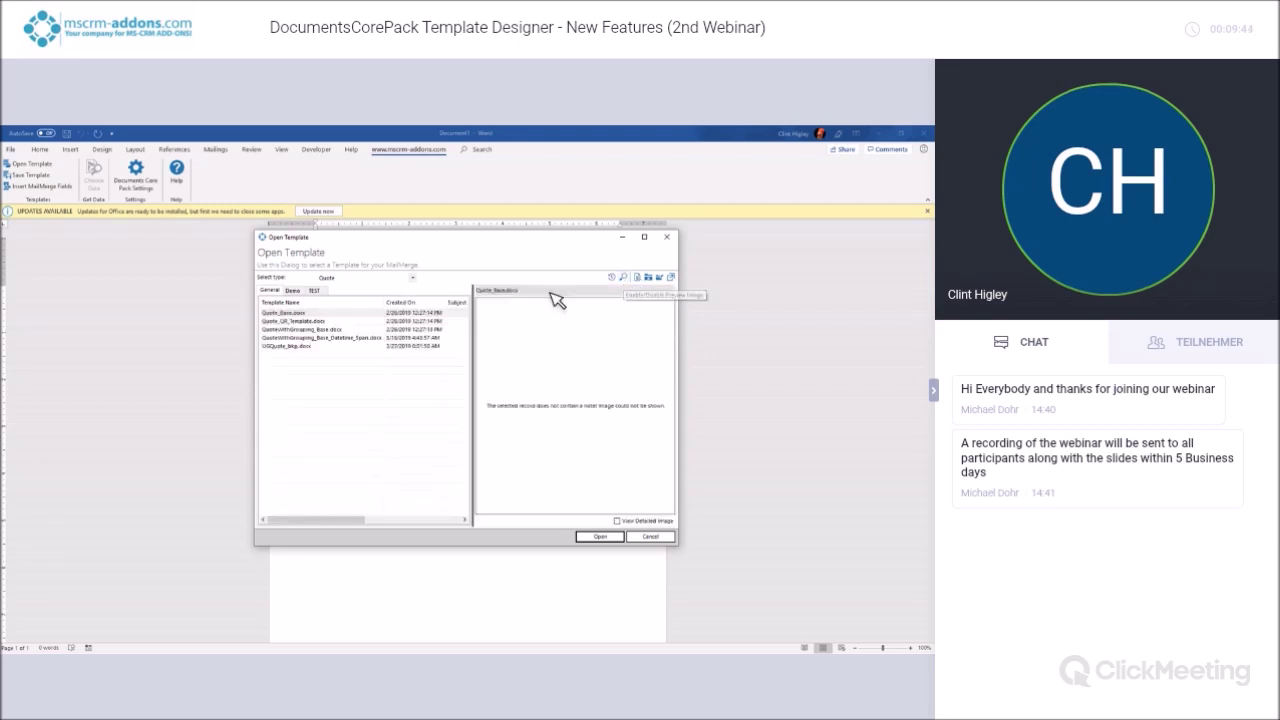
{"action": "double_click", "coordinate": [577, 238]}
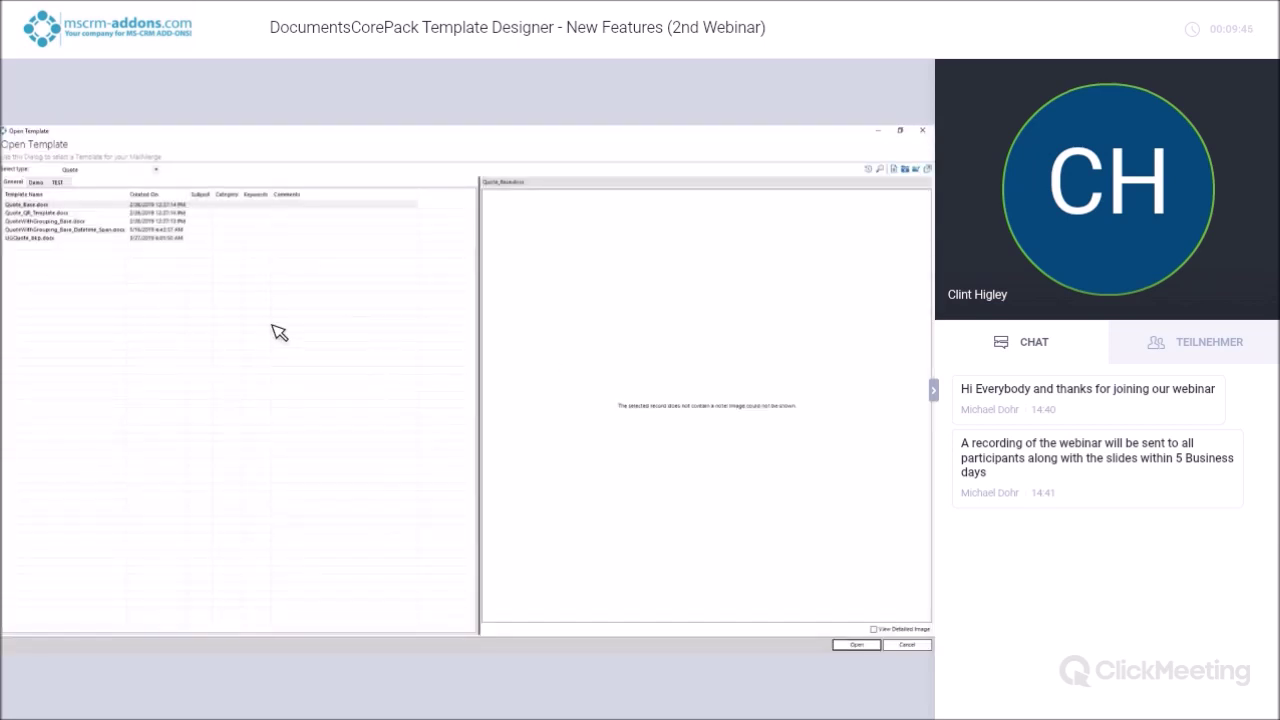
{"action": "left_click", "coordinate": [72, 222]}
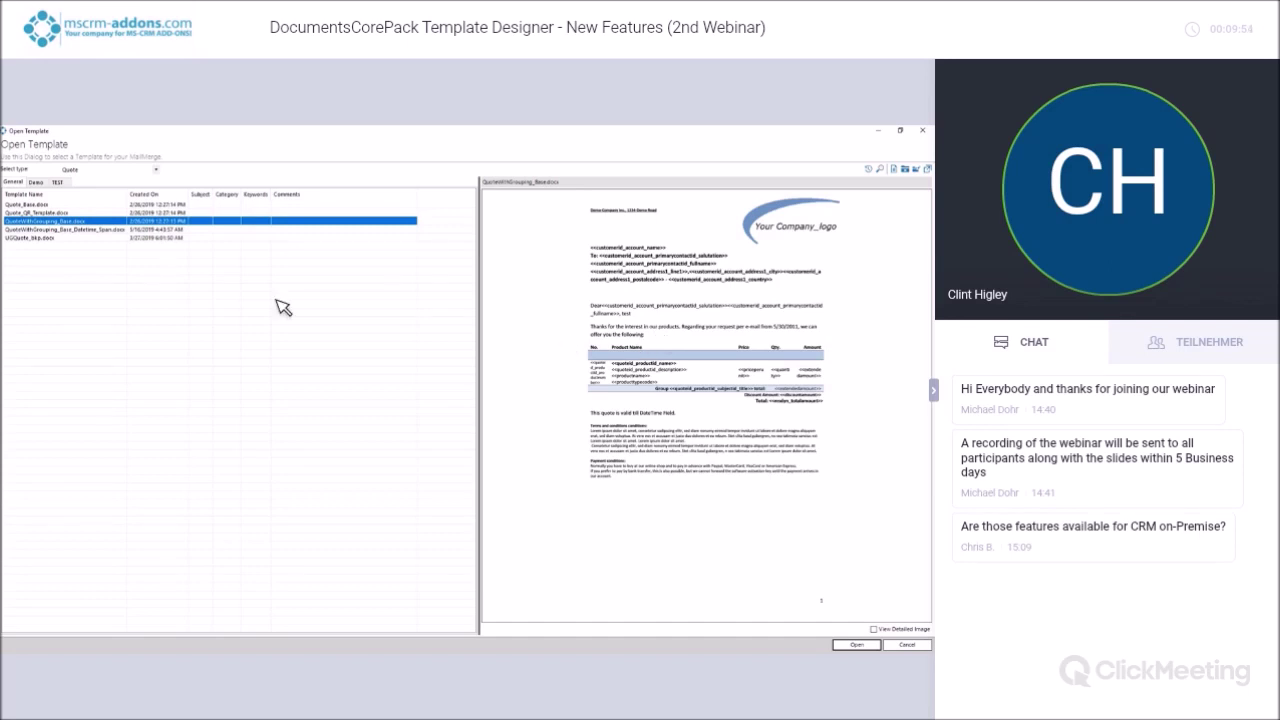
{"action": "left_click", "coordinate": [115, 230]}
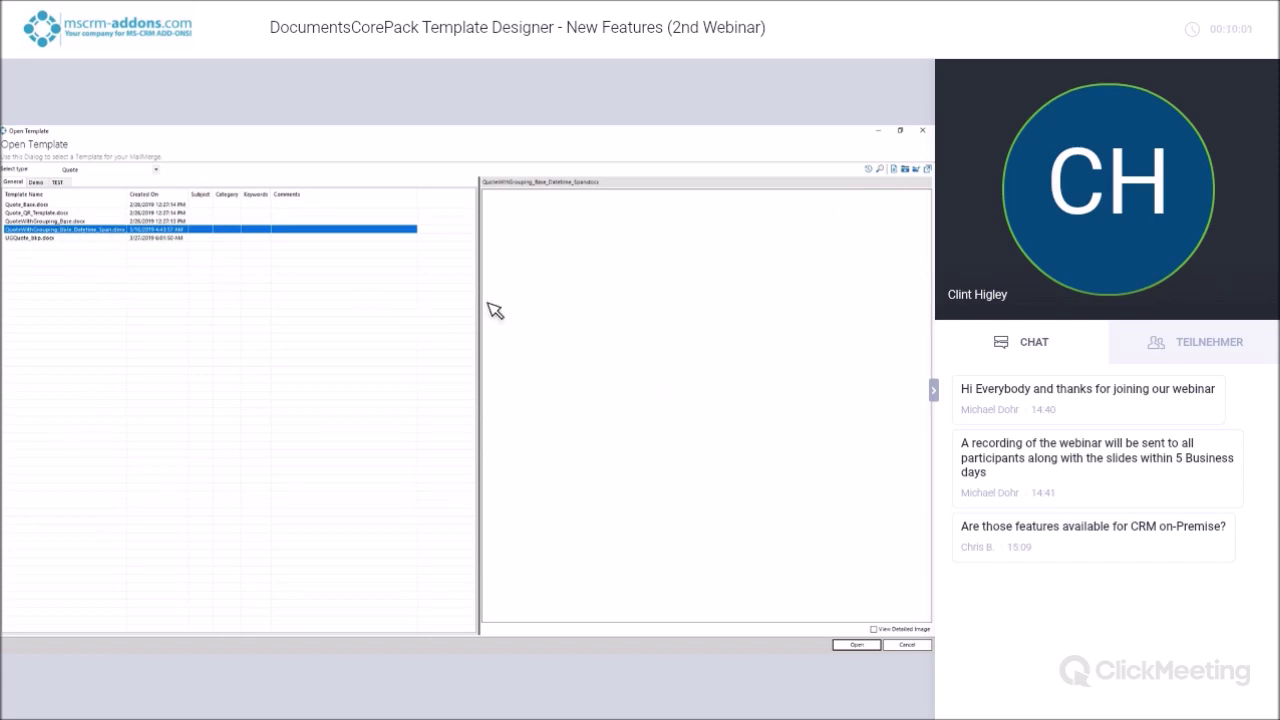
{"action": "key", "text": "Up"}
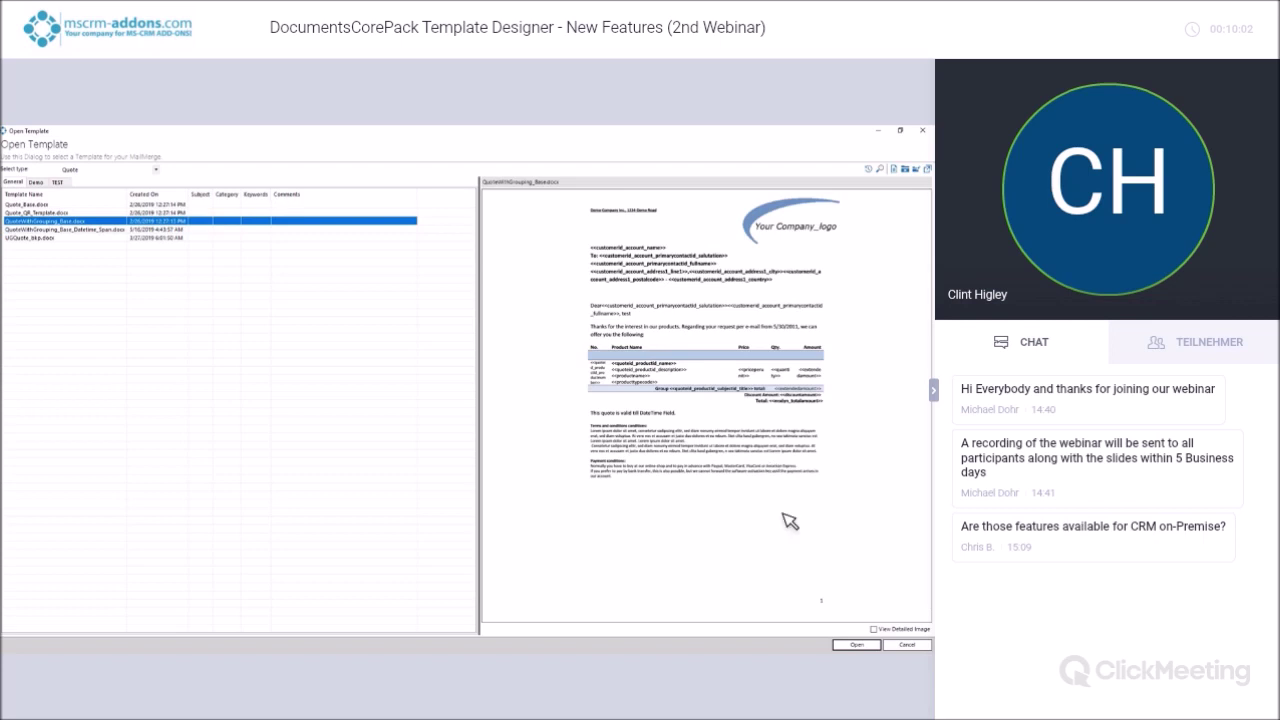
{"action": "left_click", "coordinate": [862, 645]}
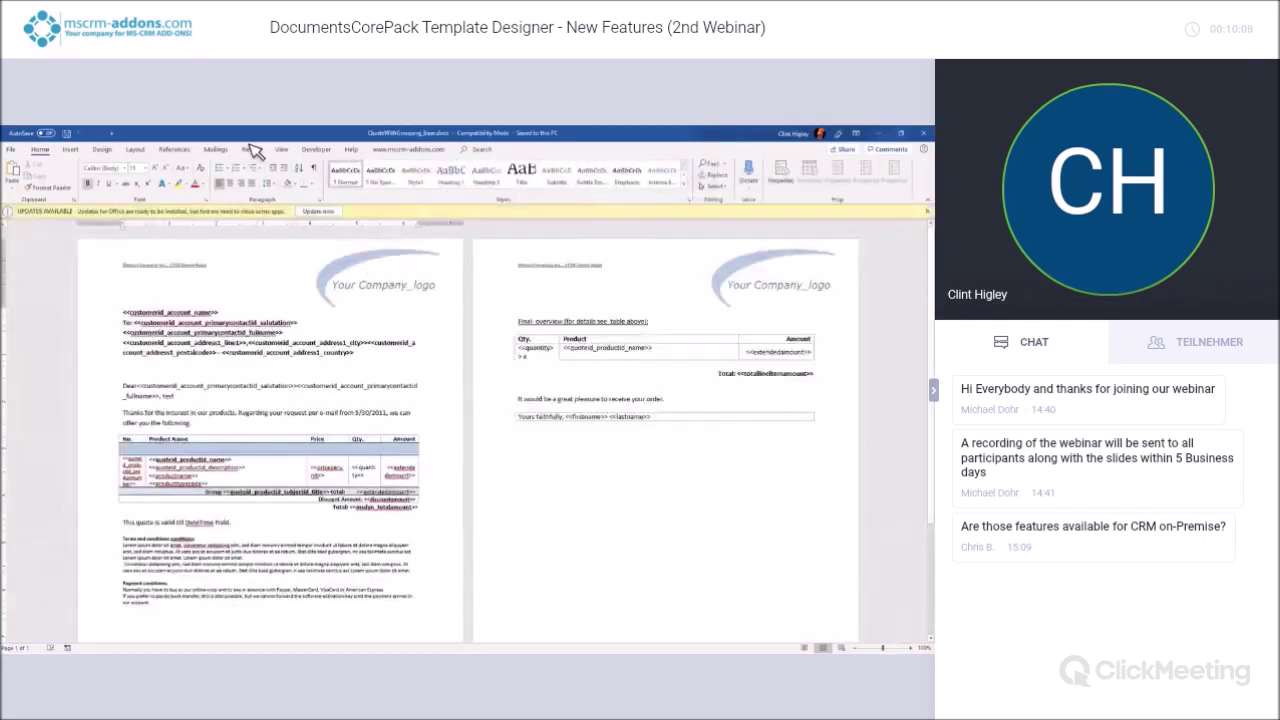
Generate a quote document by merging the Northwind Traders quote record into the template
{"action": "left_click", "coordinate": [420, 149]}
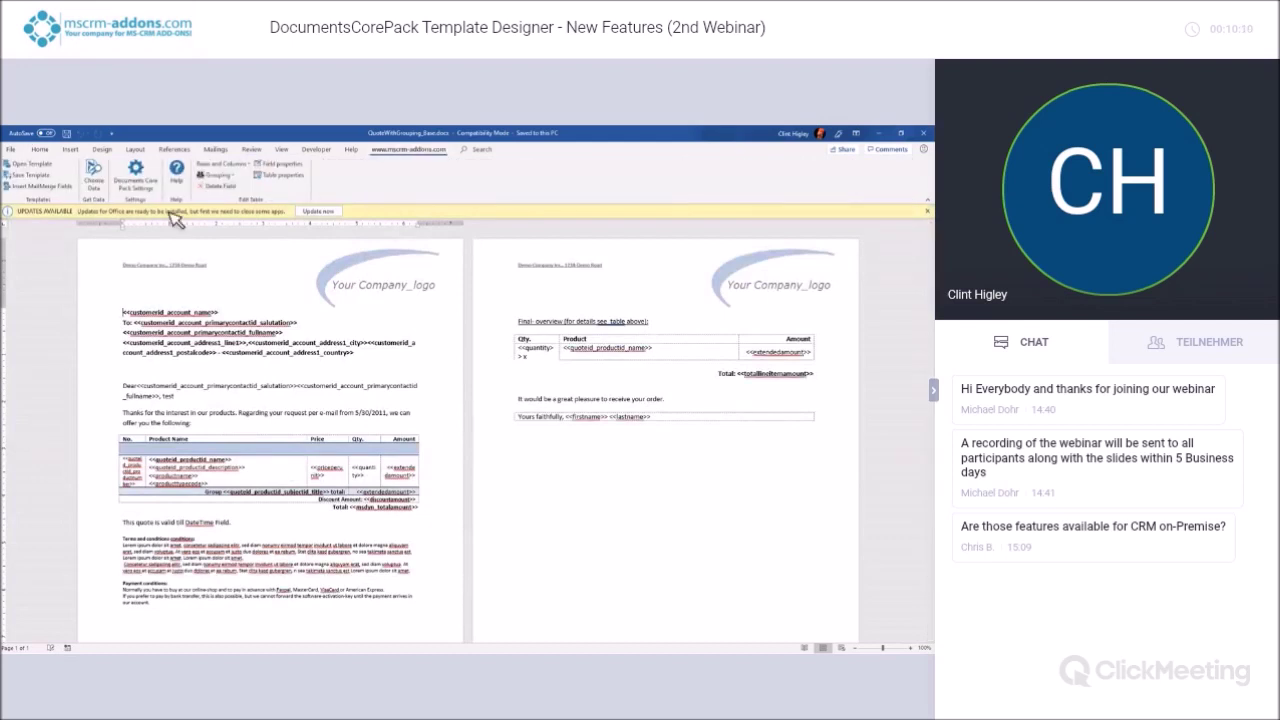
{"action": "left_click", "coordinate": [100, 176]}
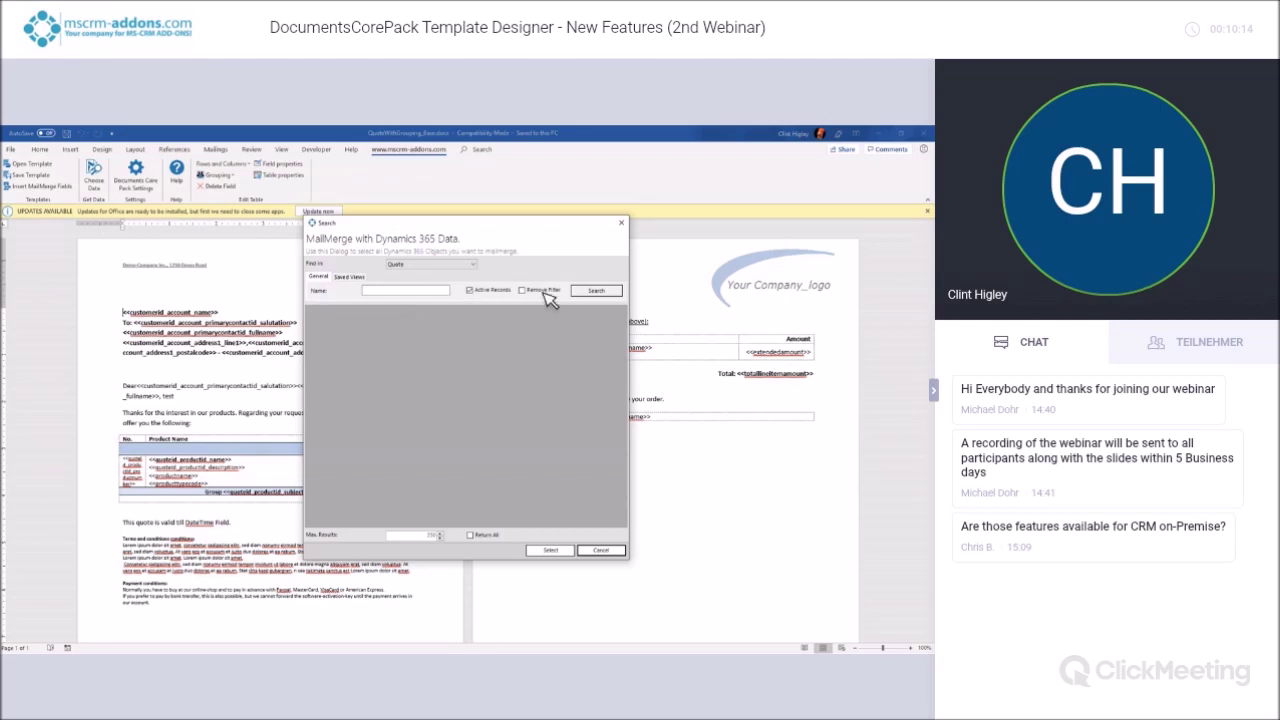
{"action": "left_click", "coordinate": [594, 291]}
{"action": "double_click", "coordinate": [343, 378]}
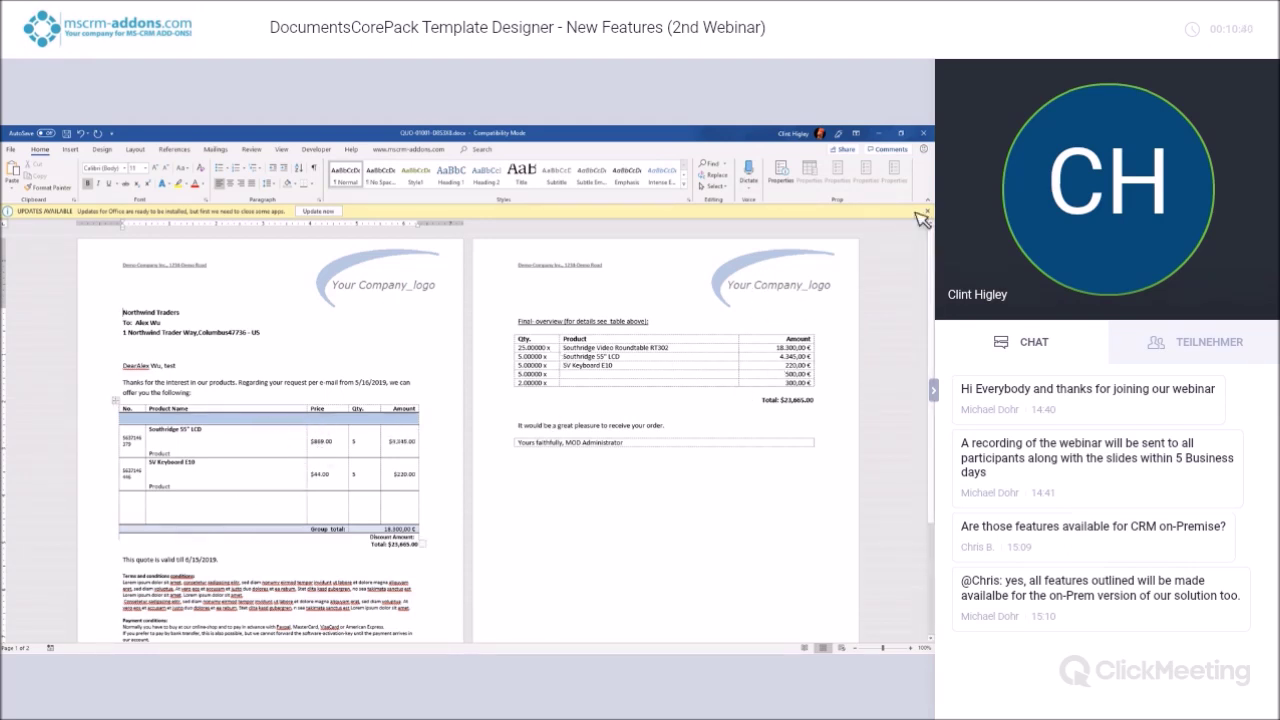
Close the generated quote without saving, then close the quote template
{"action": "left_click", "coordinate": [925, 134]}
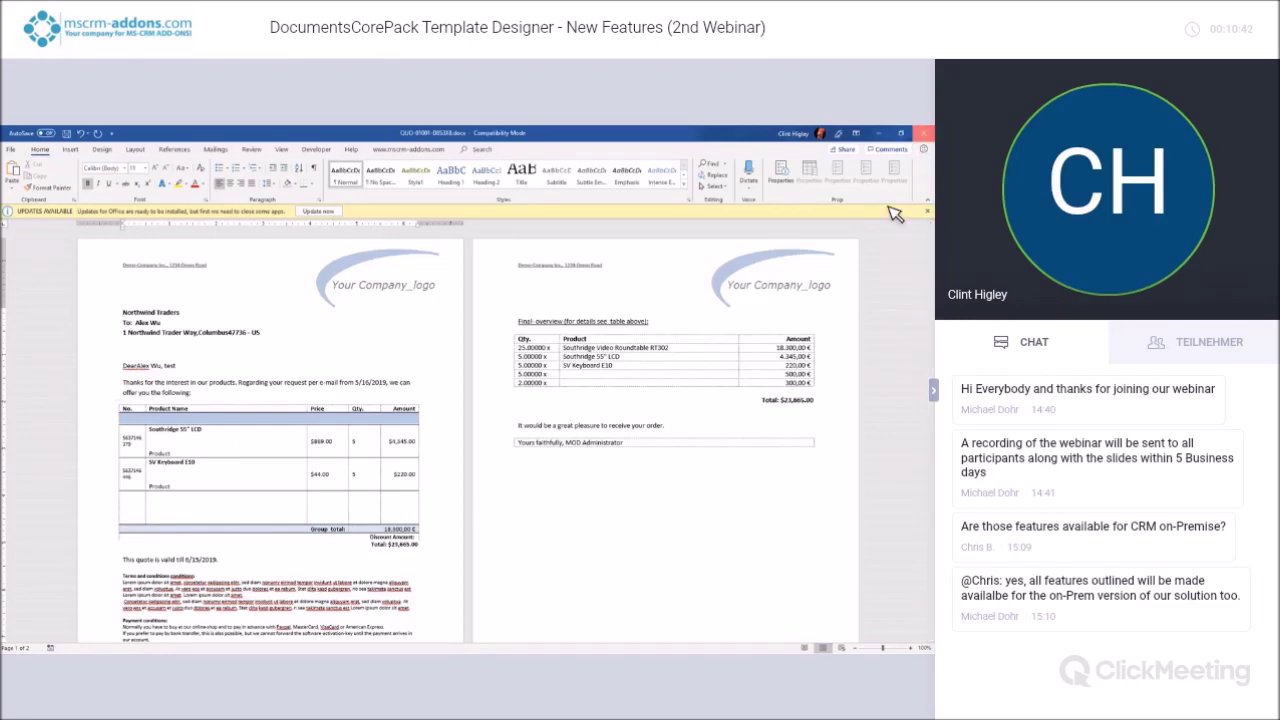
{"action": "left_click", "coordinate": [463, 413]}
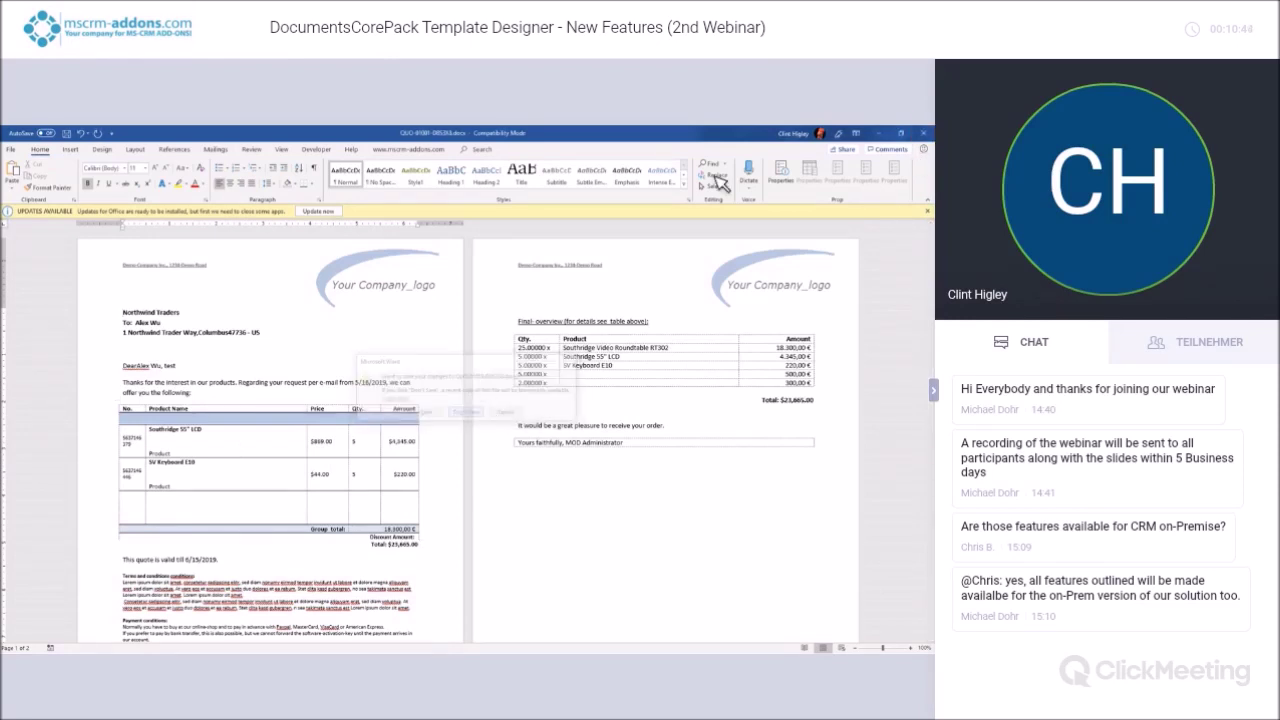
{"action": "left_click", "coordinate": [928, 136]}
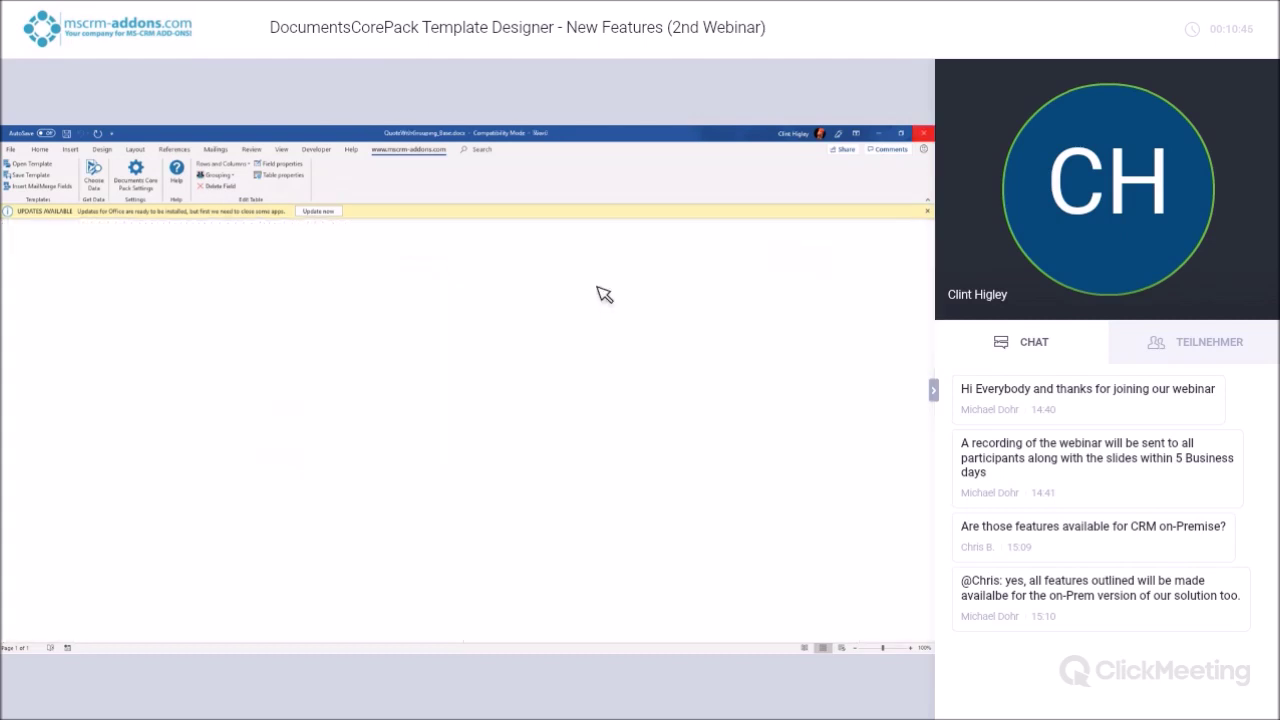
Recover and open the 5/15/2019 version of the Quote template QuoteWithGrouping_Base.docx
{"action": "left_click", "coordinate": [45, 167]}
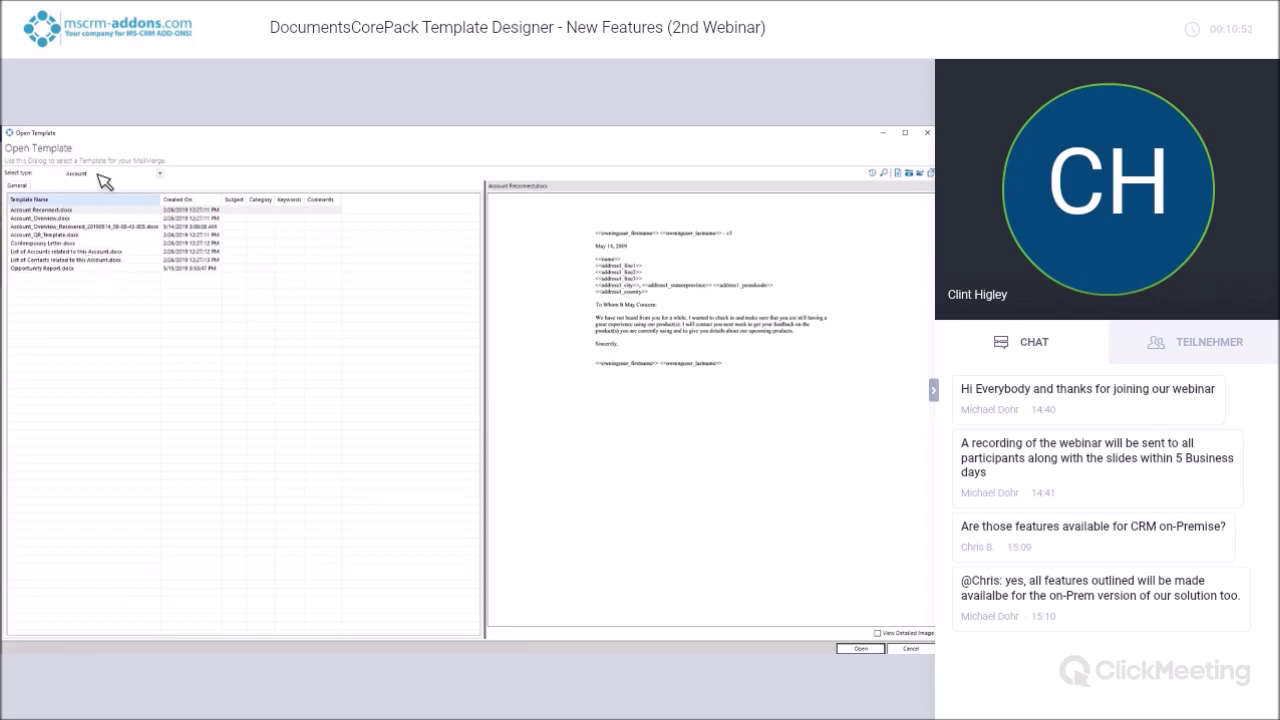
{"action": "left_click", "coordinate": [100, 174]}
{"action": "key", "text": "q"}
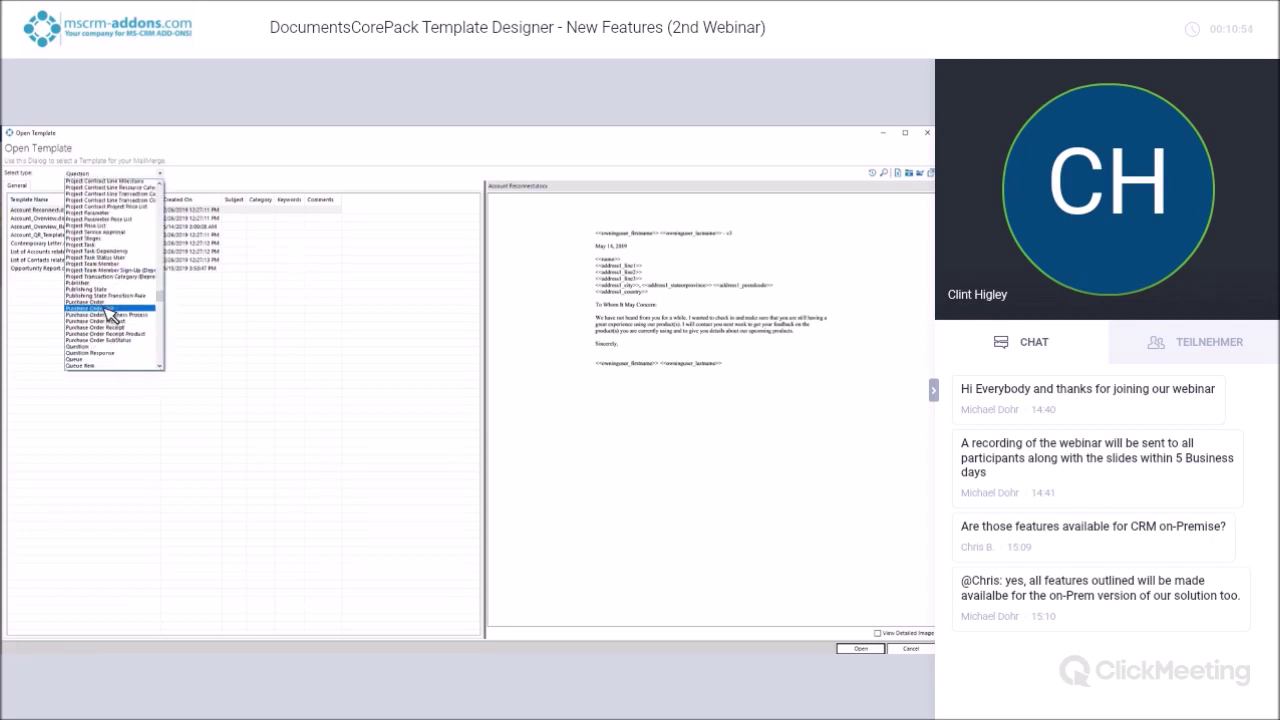
{"action": "left_click", "coordinate": [112, 330]}
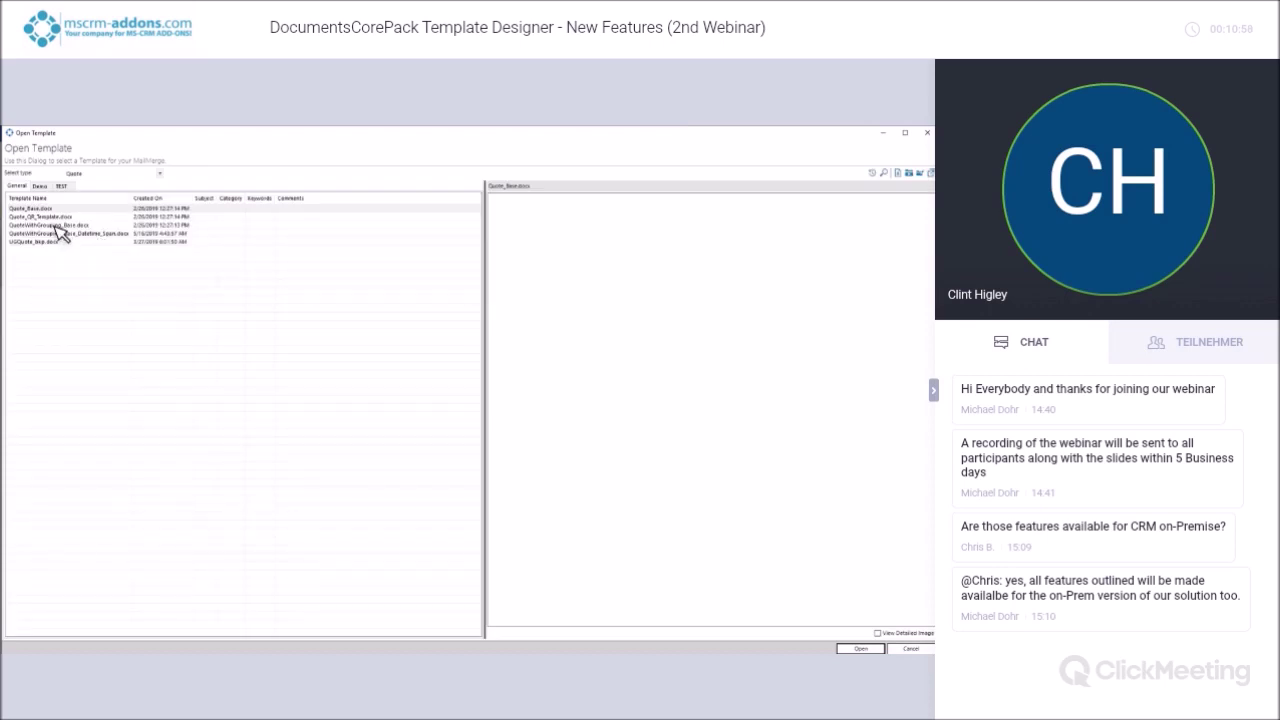
{"action": "left_click", "coordinate": [58, 226]}
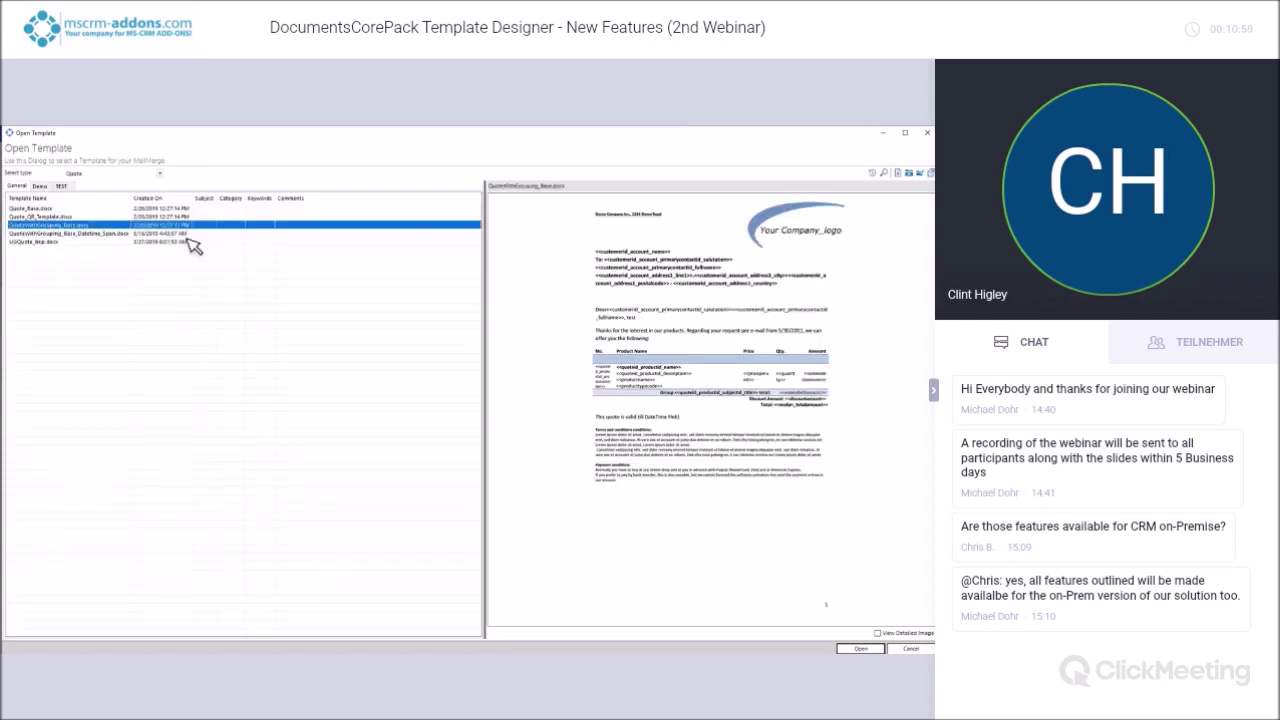
{"action": "left_click", "coordinate": [878, 176]}
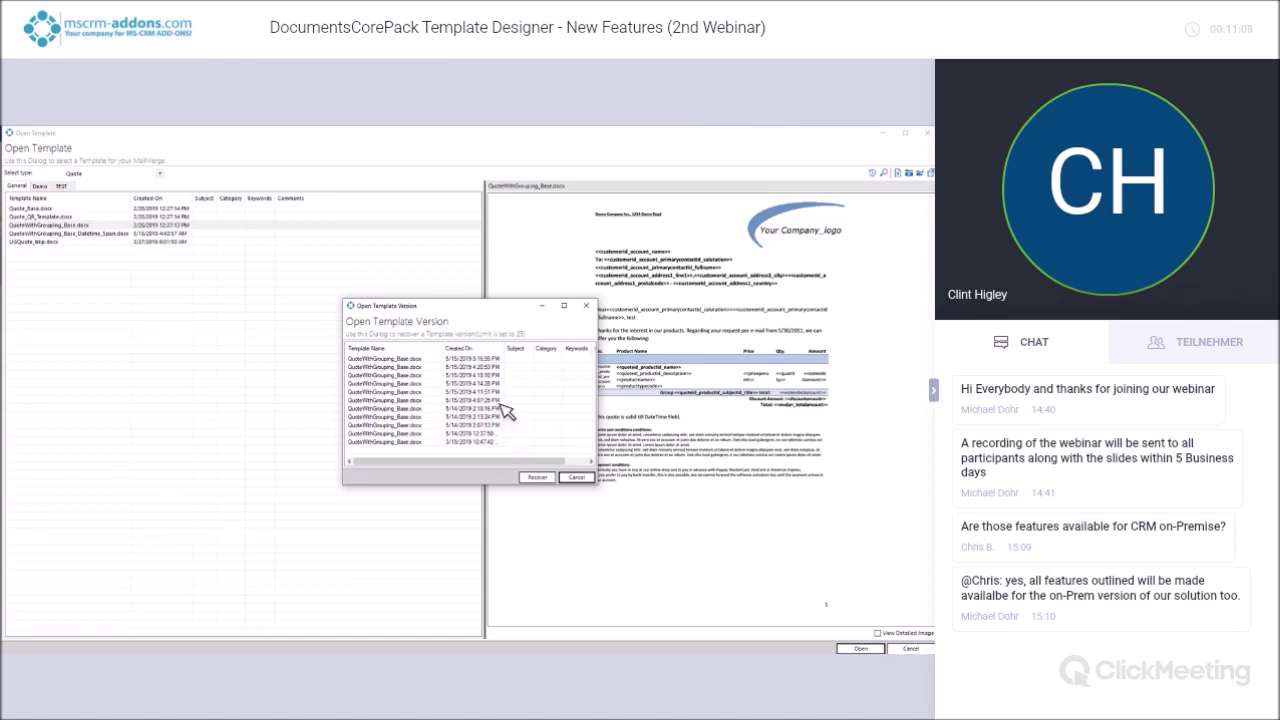
{"action": "left_click", "coordinate": [489, 367]}
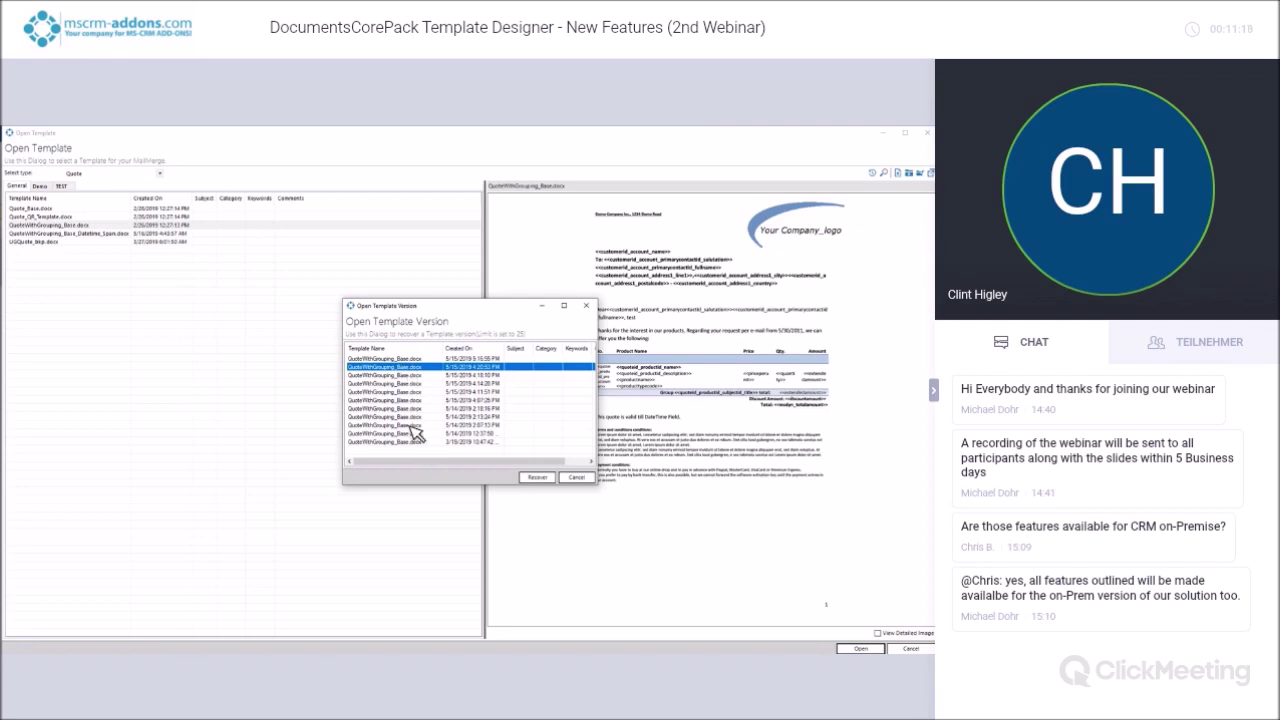
{"action": "left_click", "coordinate": [537, 477]}
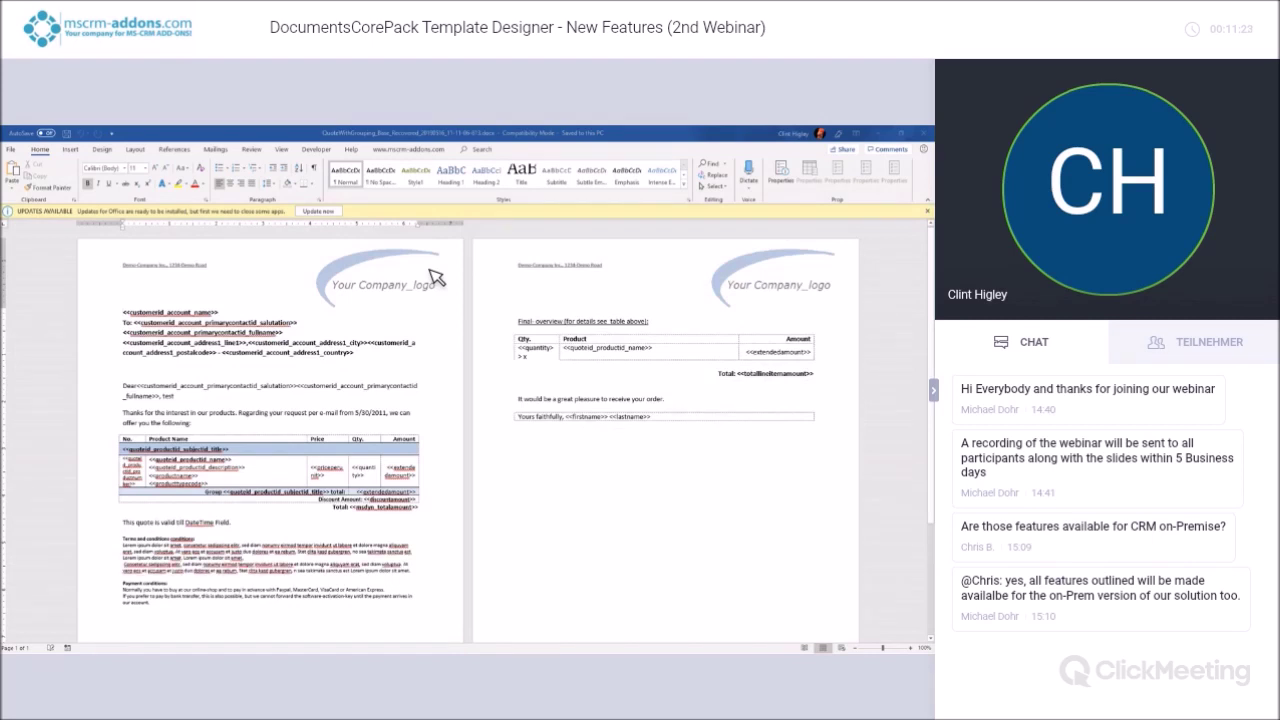
Merge the Northwind Traders quote into the recovered template via Choose Data
{"action": "left_click", "coordinate": [428, 149]}
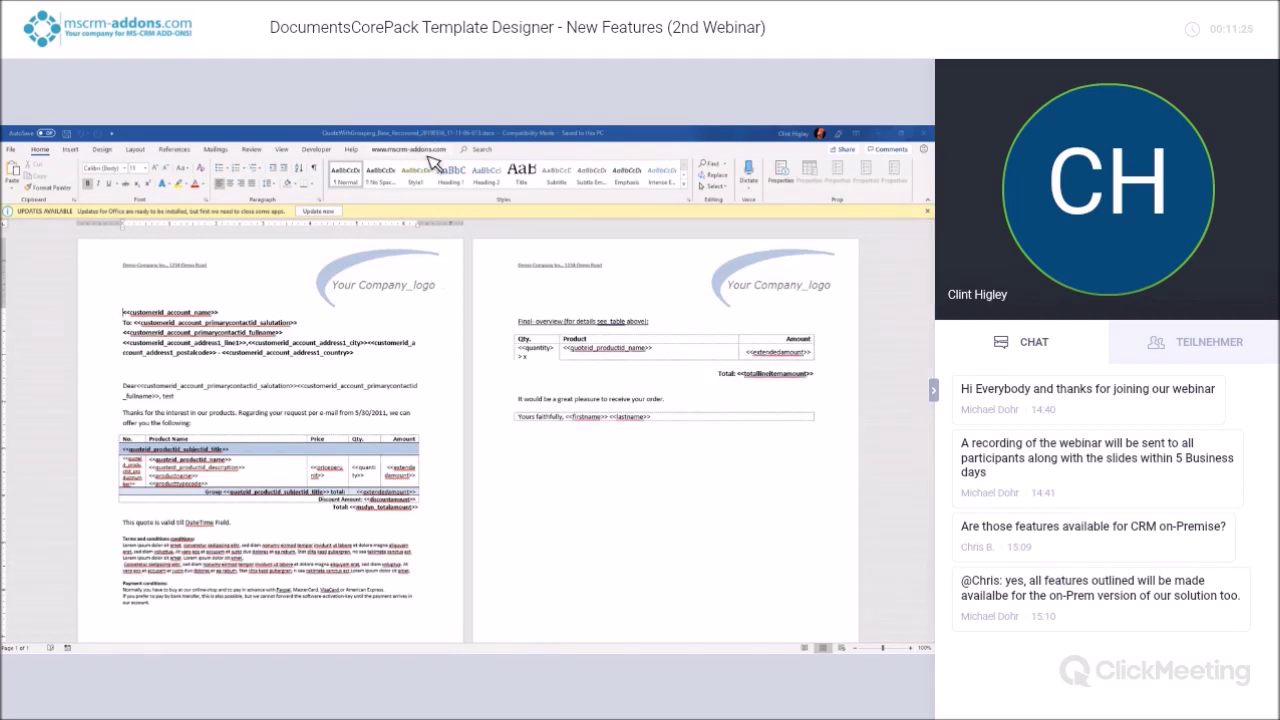
{"action": "left_click", "coordinate": [95, 172]}
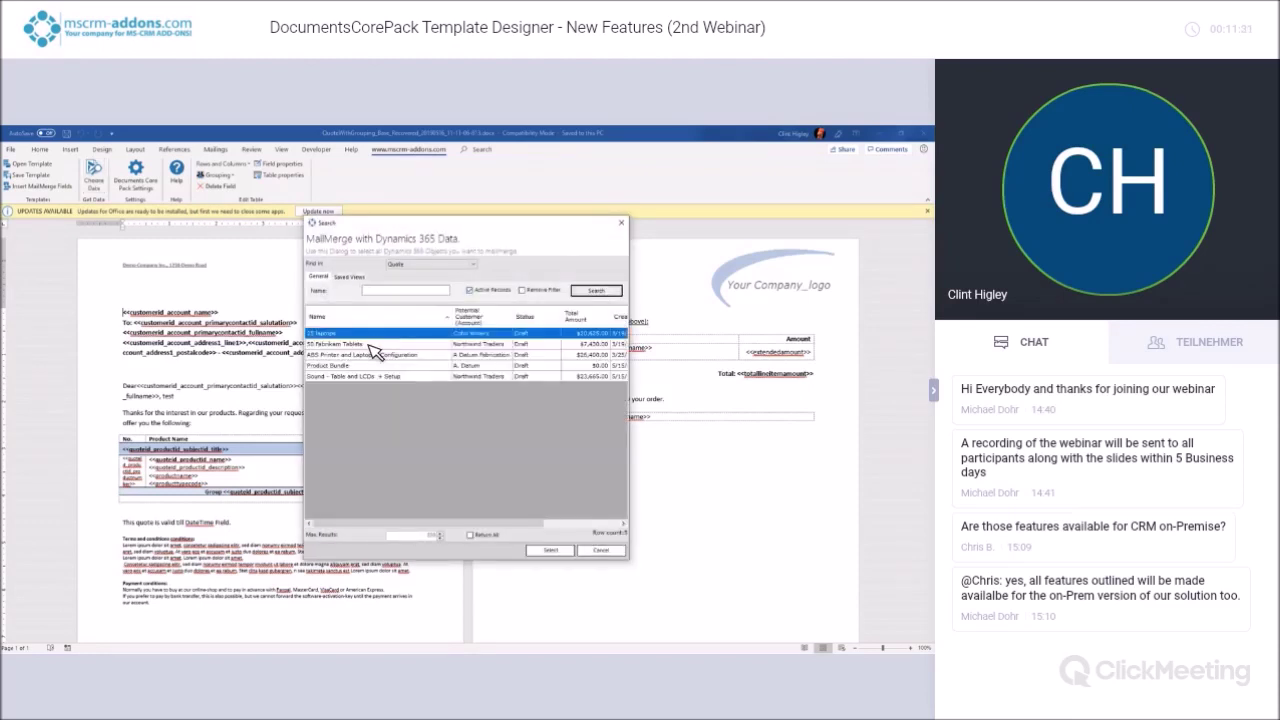
{"action": "left_click", "coordinate": [372, 376]}
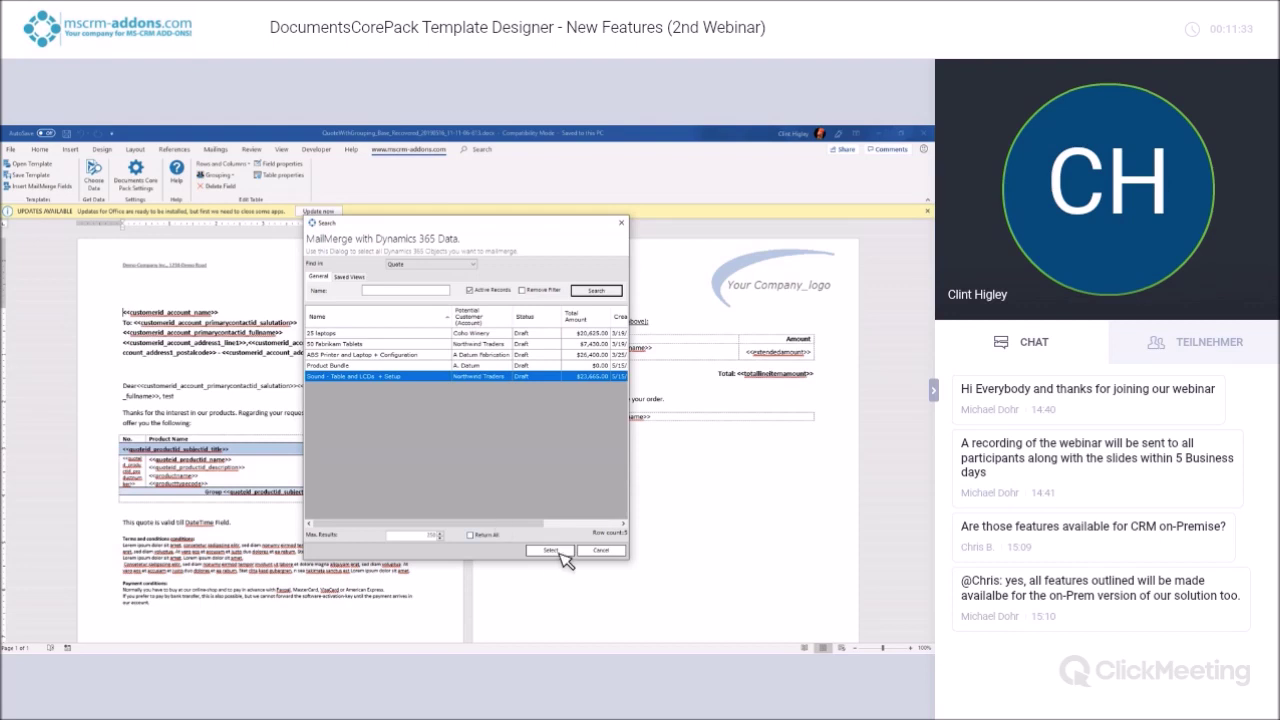
{"action": "left_click", "coordinate": [558, 551]}
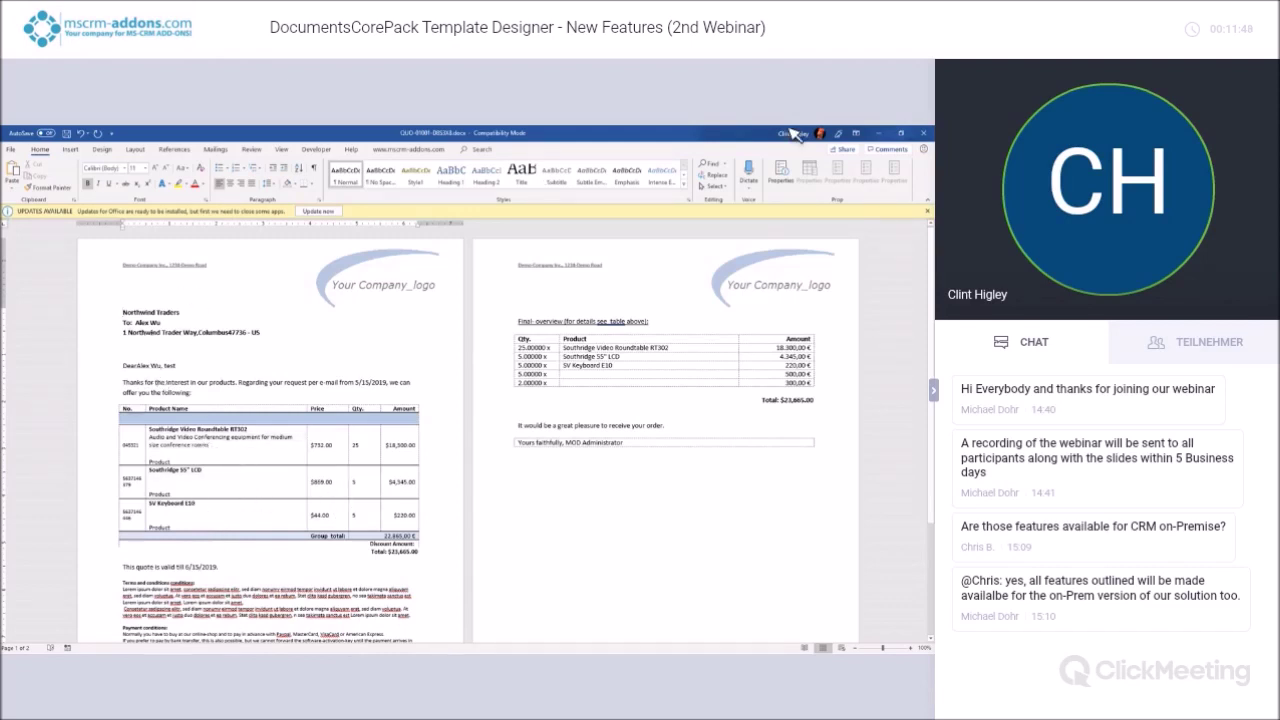
Discard the generated quote unsaved, then open and dismiss the Save Template window
{"action": "left_click", "coordinate": [927, 132]}
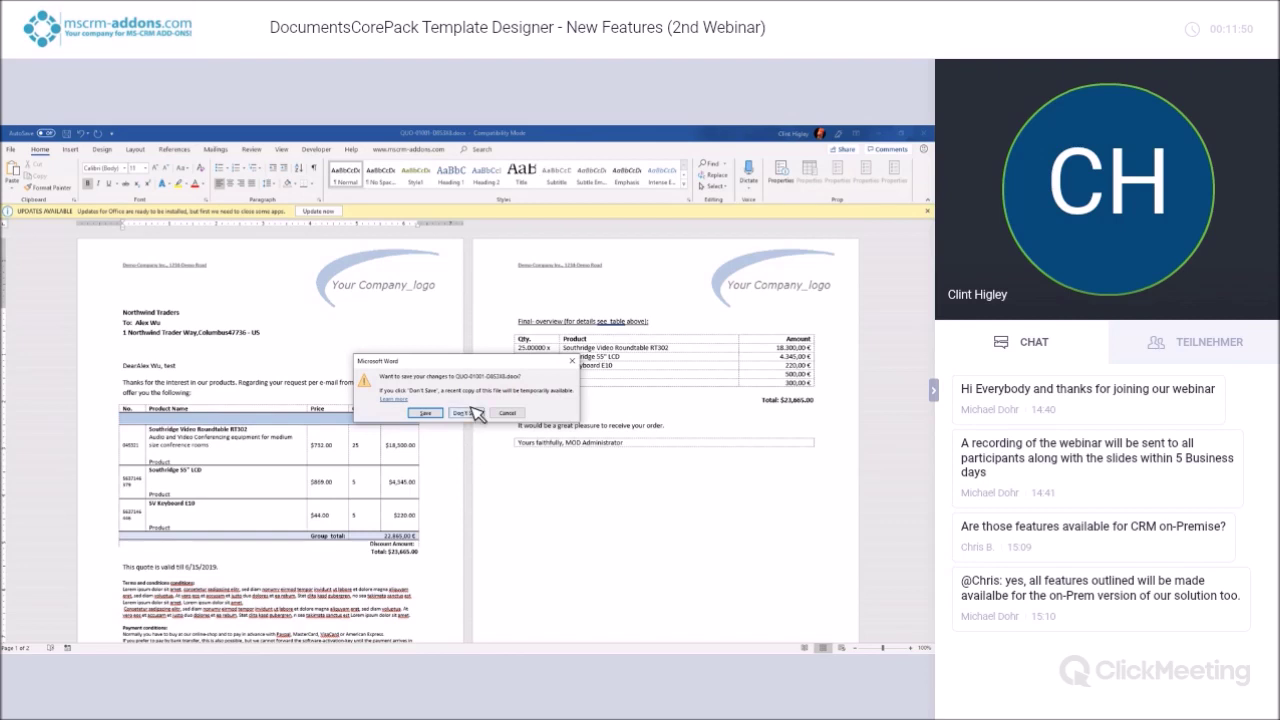
{"action": "key", "text": "n"}
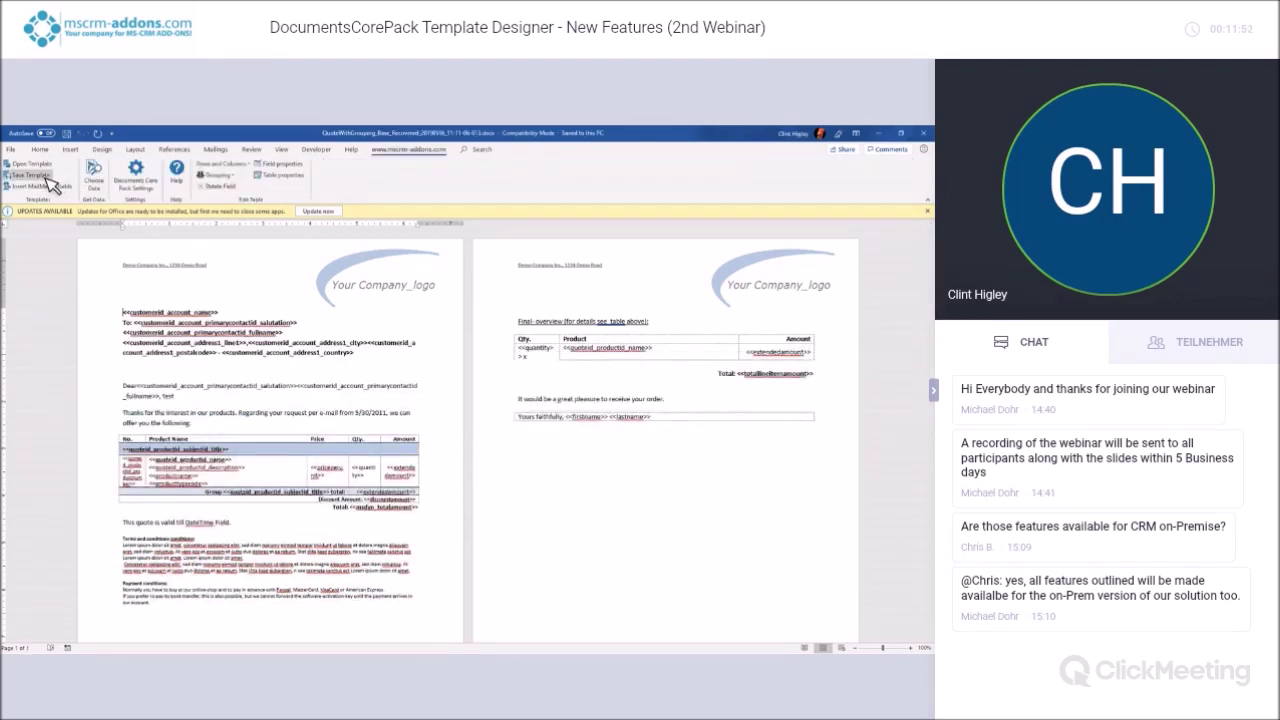
{"action": "left_click", "coordinate": [48, 178]}
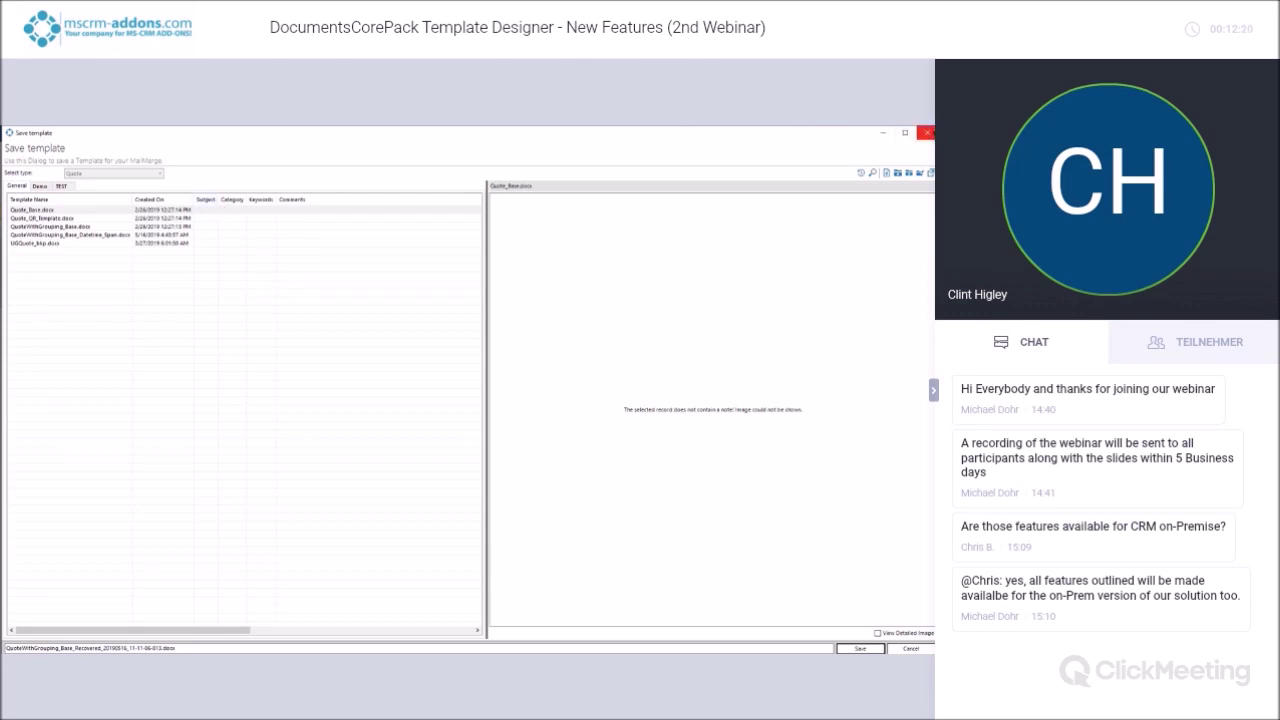
{"action": "left_click", "coordinate": [926, 133]}
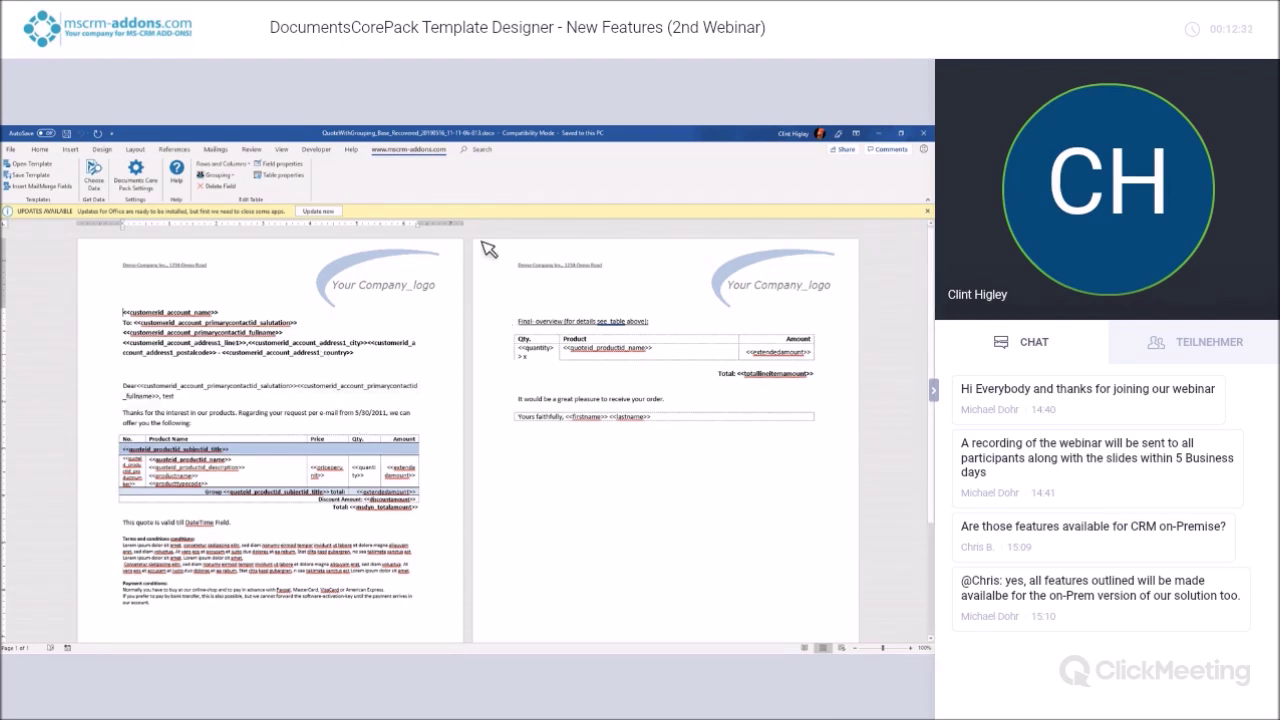
Close the recovered quote template and preview Opportunity Report.docx in the Open Template list
{"action": "left_click", "coordinate": [927, 137]}
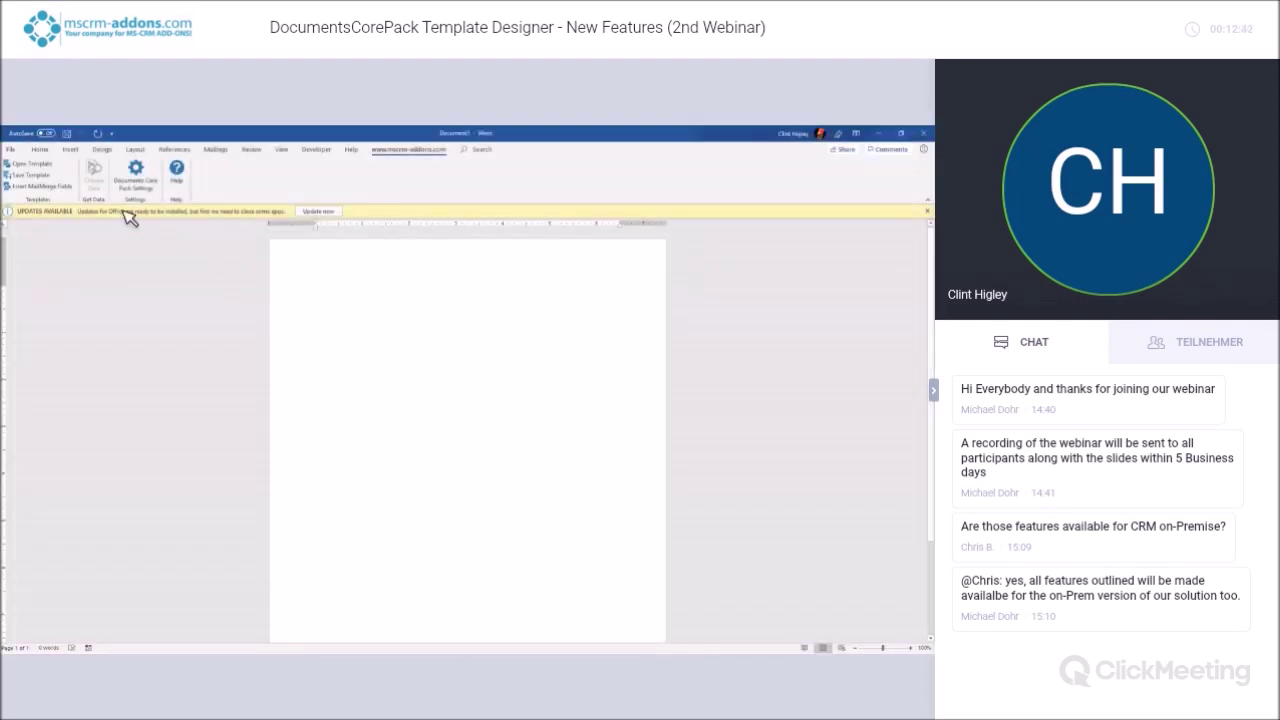
{"action": "left_click", "coordinate": [58, 187]}
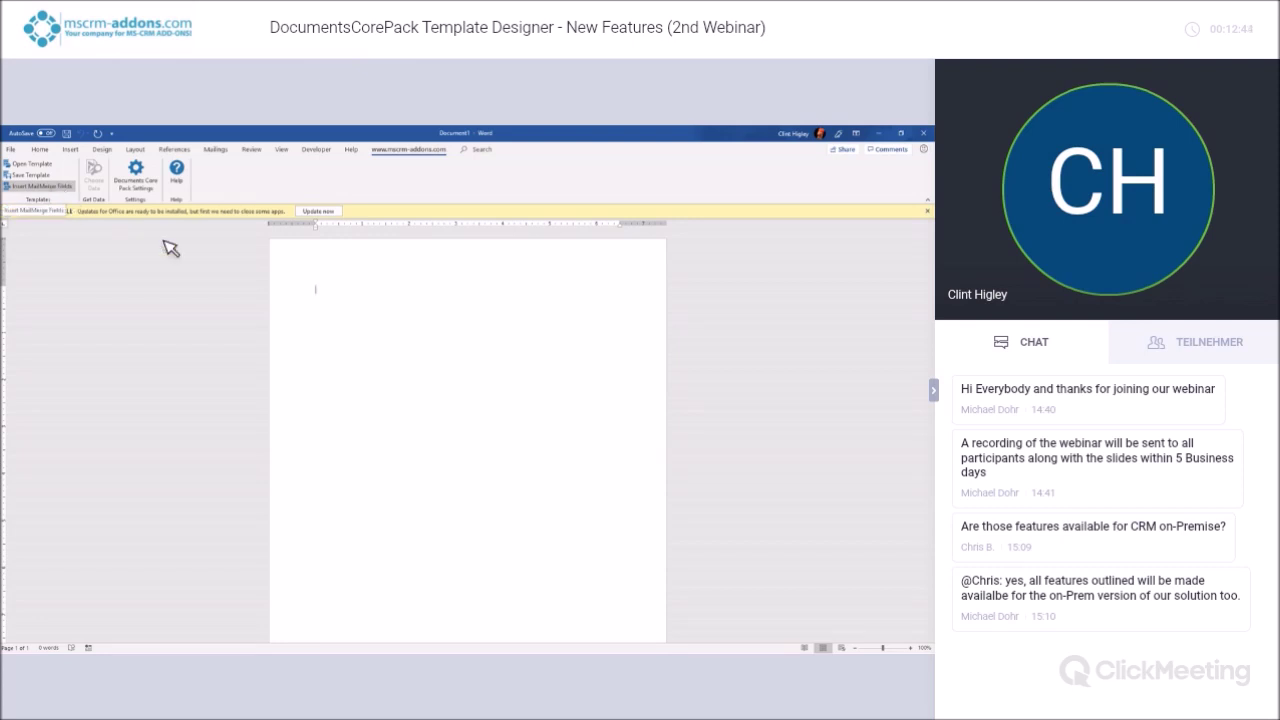
{"action": "left_click", "coordinate": [923, 231]}
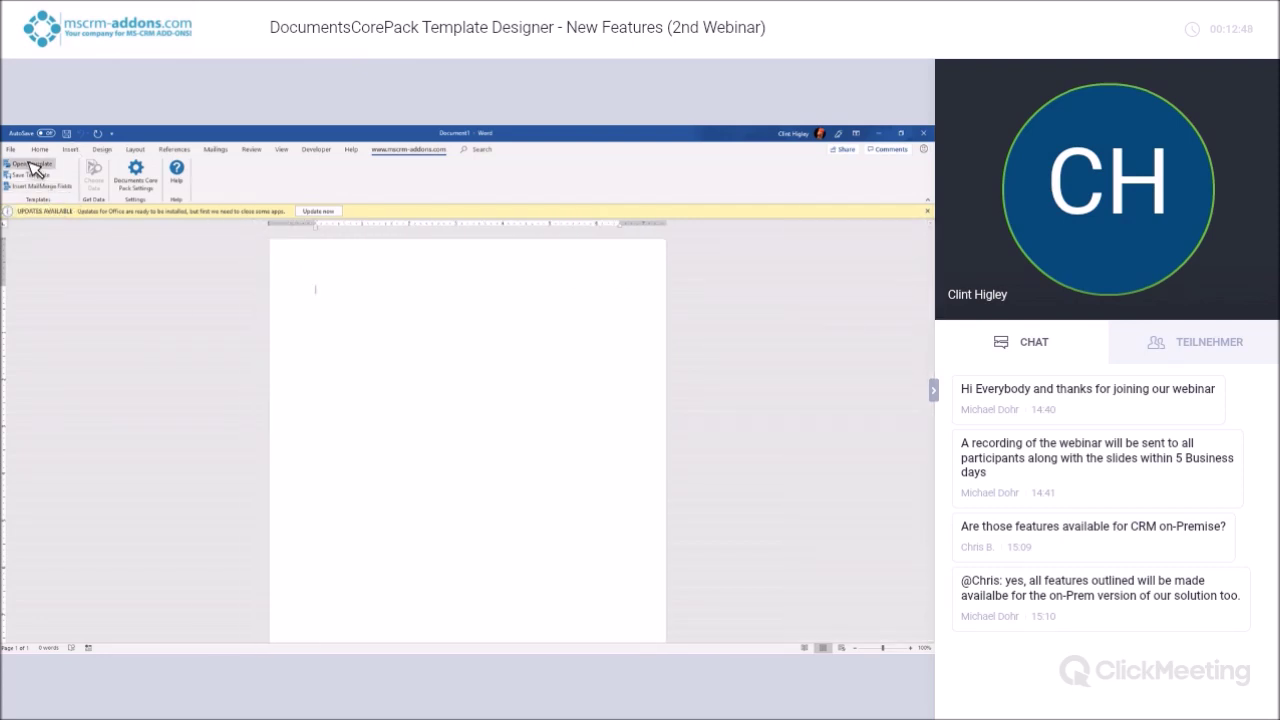
{"action": "left_click", "coordinate": [33, 165]}
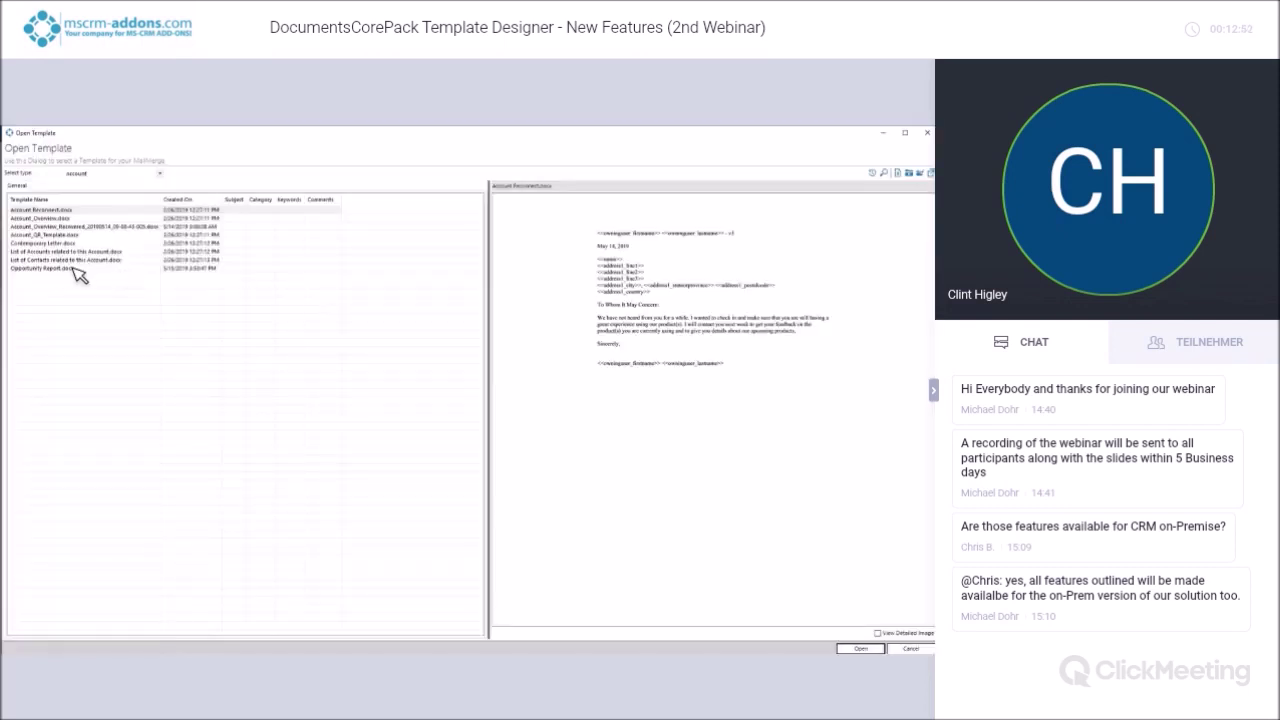
{"action": "left_click", "coordinate": [60, 268]}
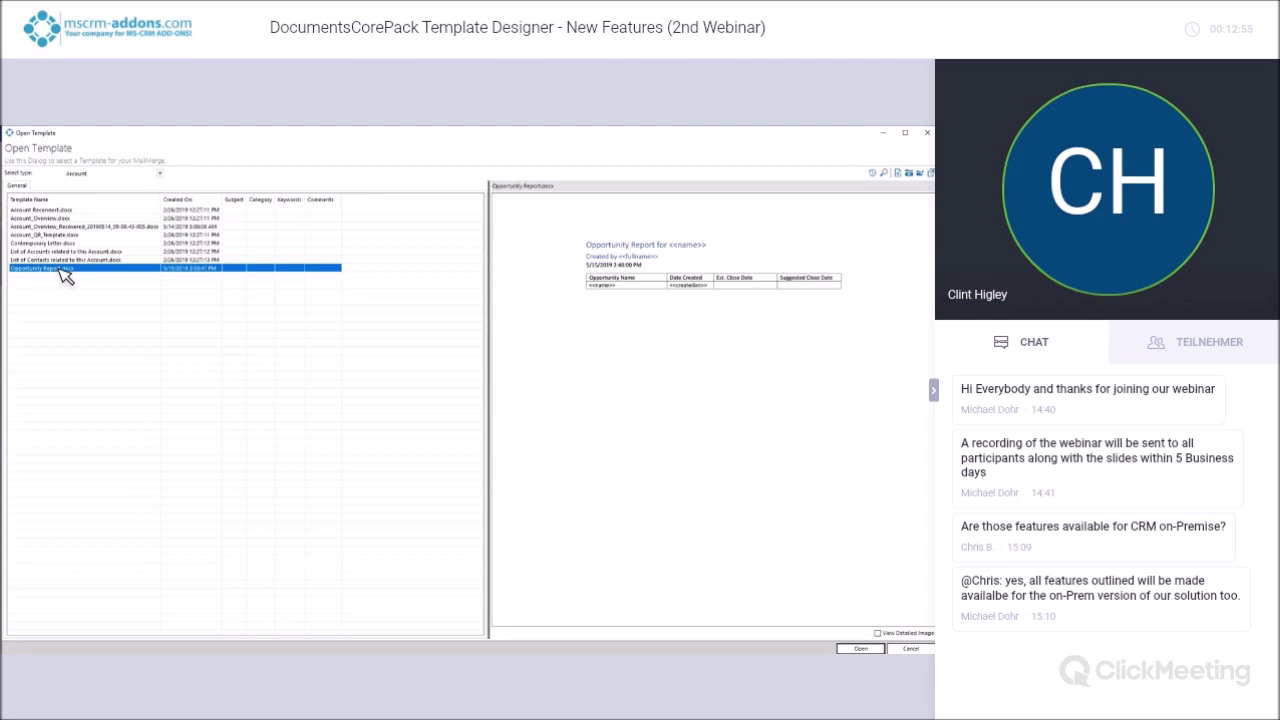
Open Opportunity Report.docx and place the cursor in its opportunity table
{"action": "key", "text": "Return"}
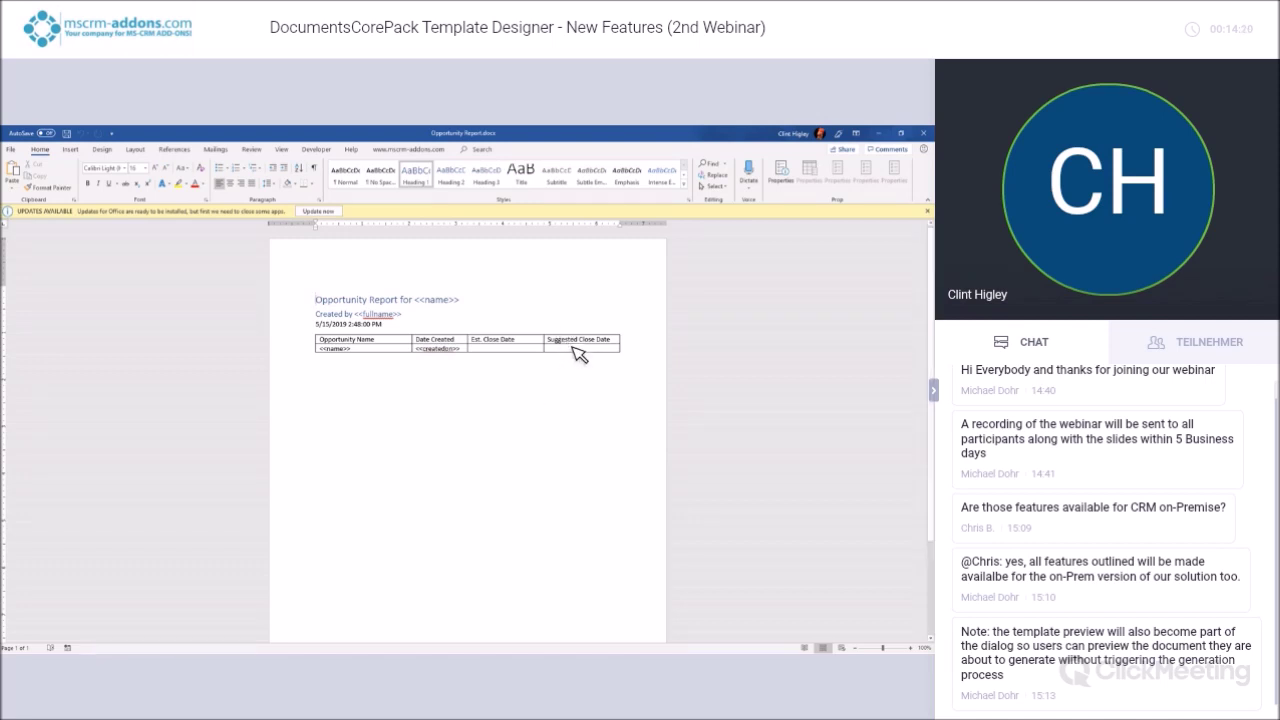
{"action": "left_click", "coordinate": [514, 350]}
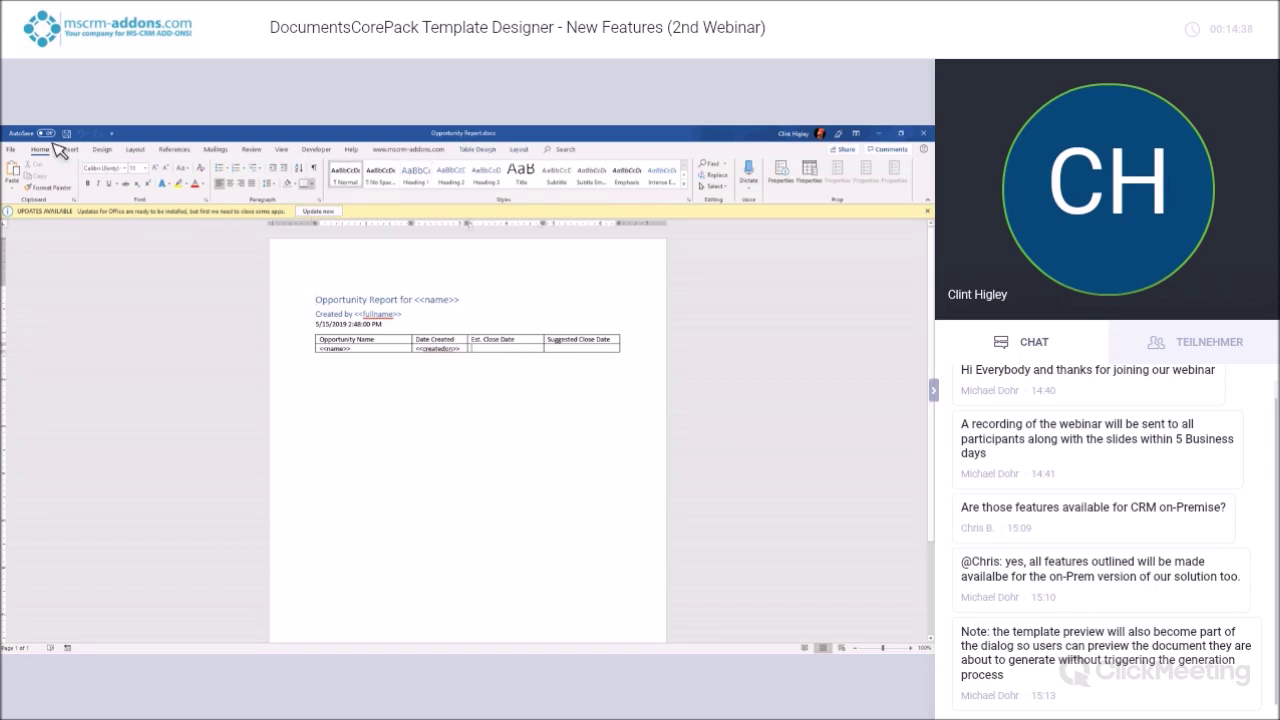
Show the DocumentsCorePack field panel and expand the Insert Computed Item choices
{"action": "left_click", "coordinate": [410, 150]}
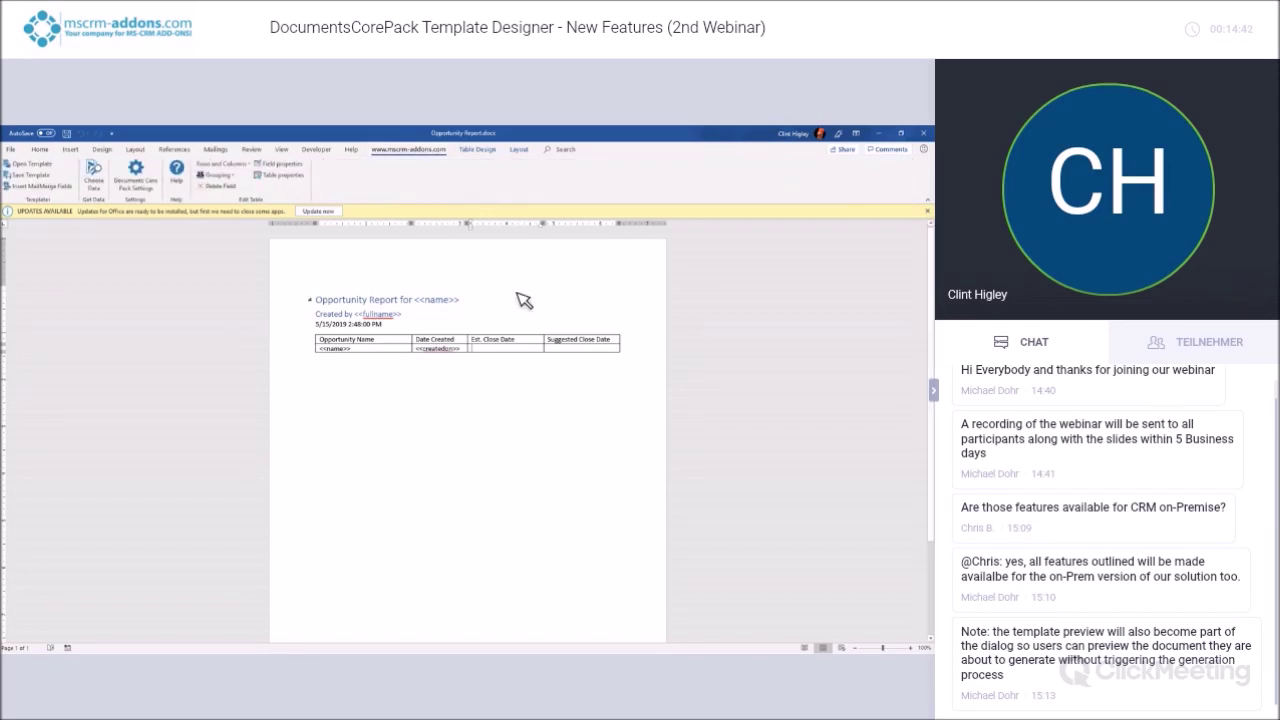
{"action": "left_click", "coordinate": [40, 186]}
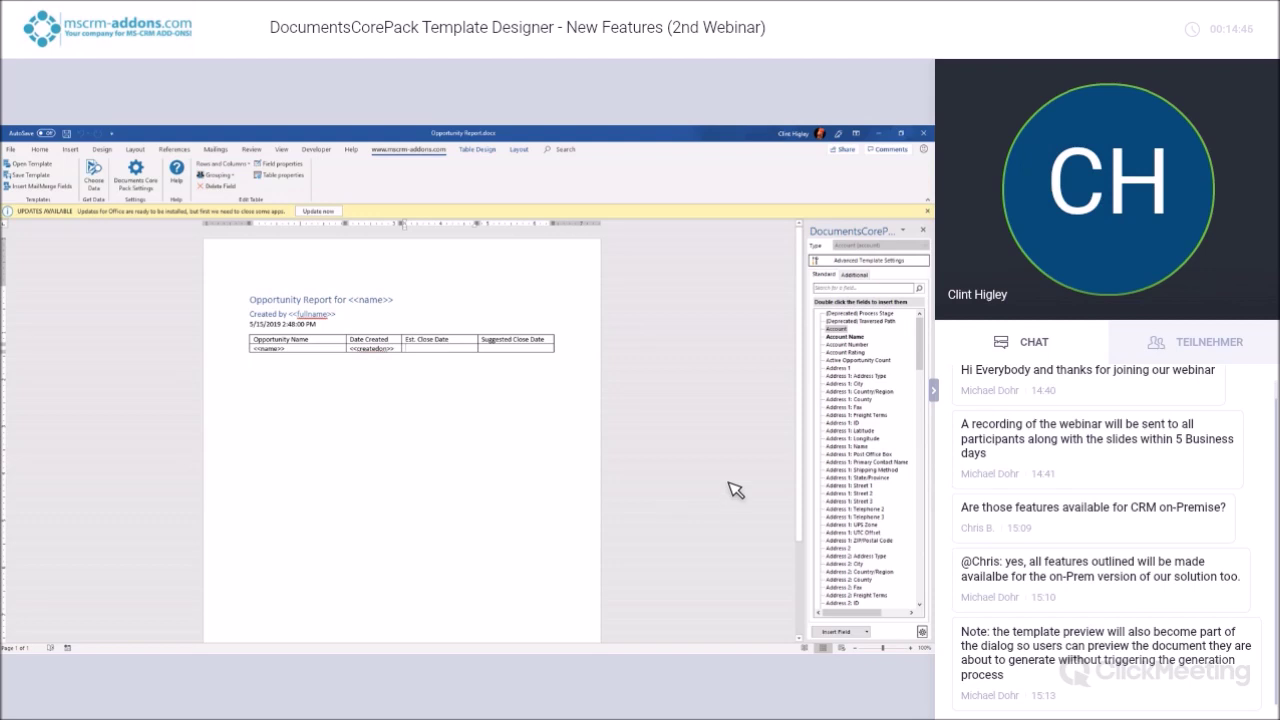
{"action": "left_click", "coordinate": [868, 632]}
{"action": "mouse_move", "coordinate": [876, 624]}
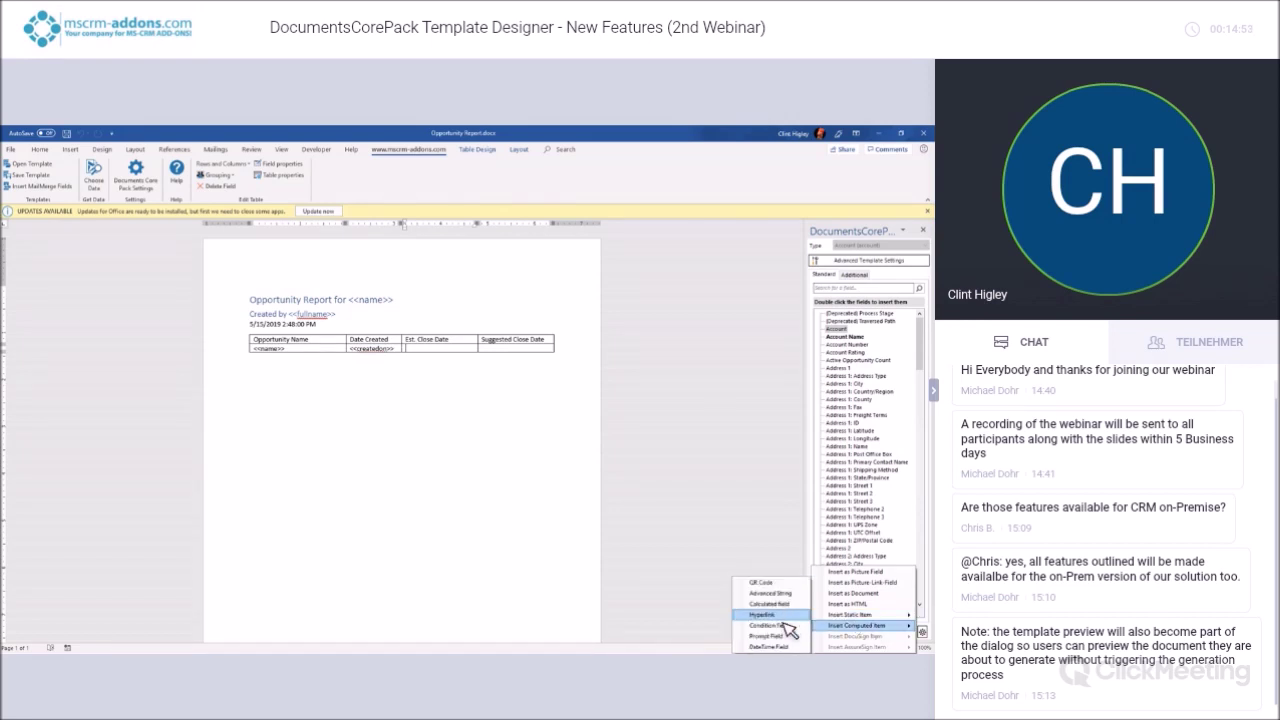
{"action": "left_click", "coordinate": [786, 625]}
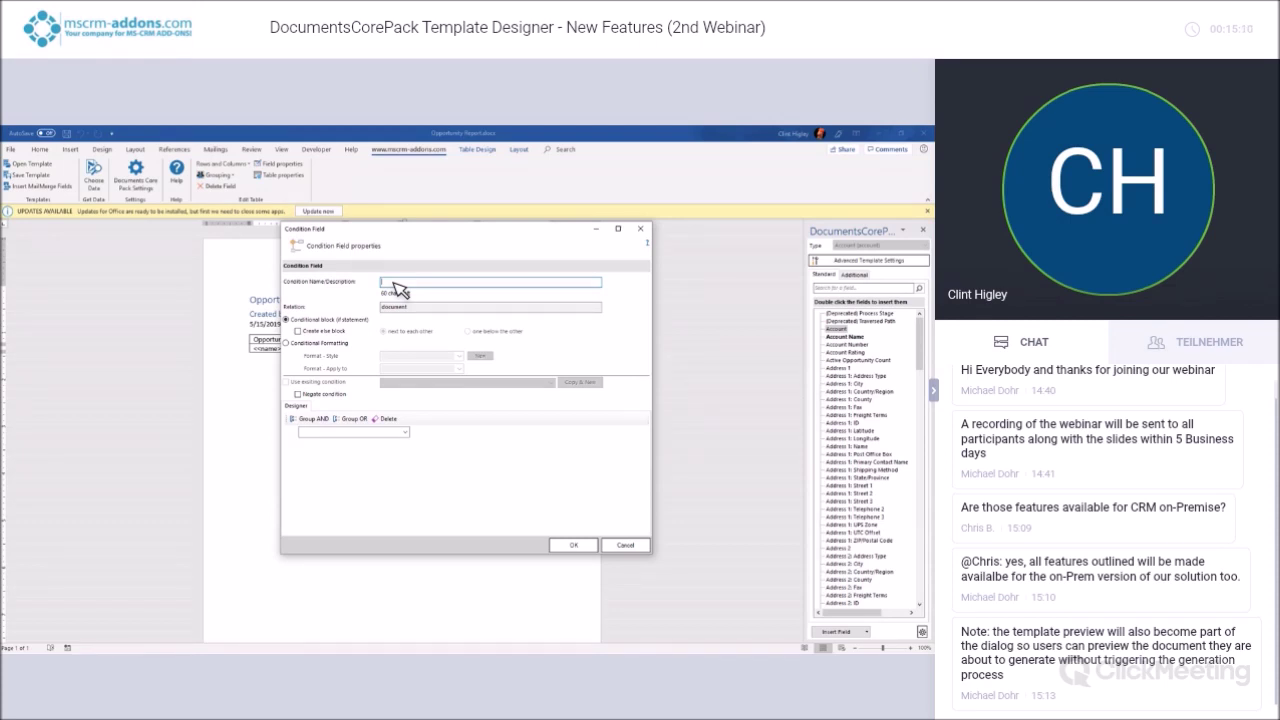
{"action": "type", "text": "Sal"}
{"action": "type", "text": "E CHECK"}
{"action": "left_click", "coordinate": [298, 331]}
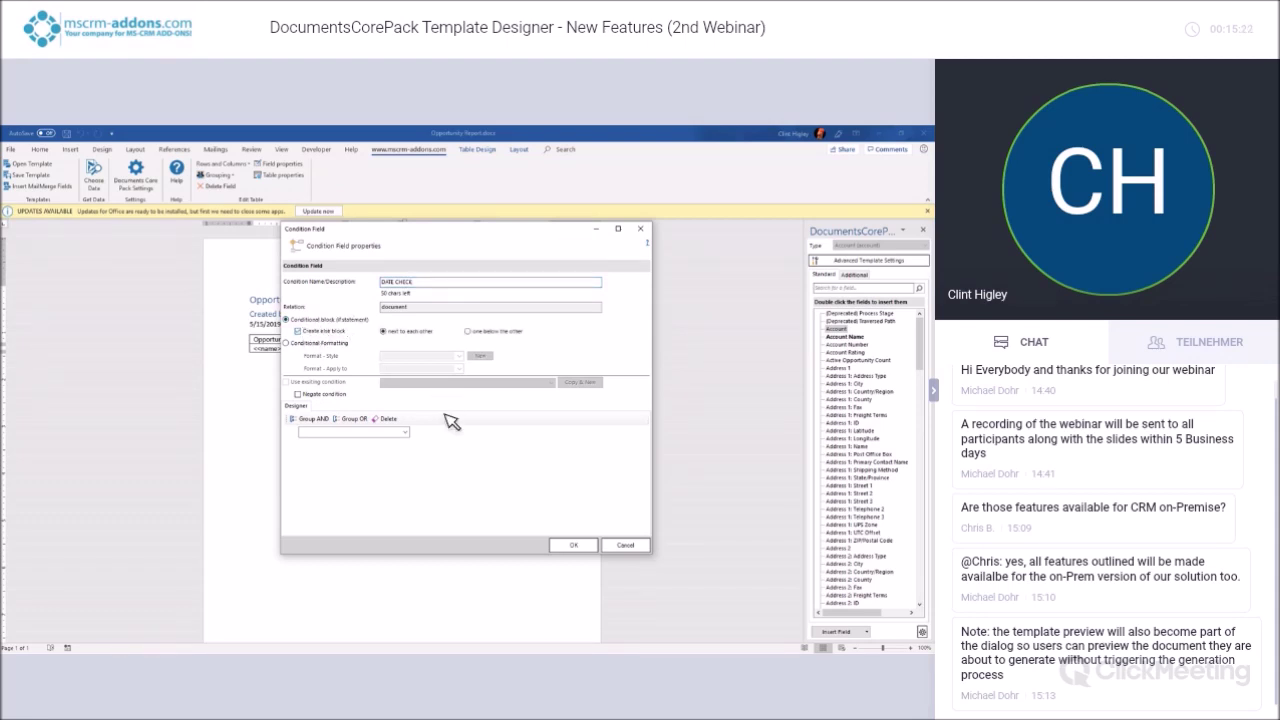
{"action": "left_click", "coordinate": [408, 433]}
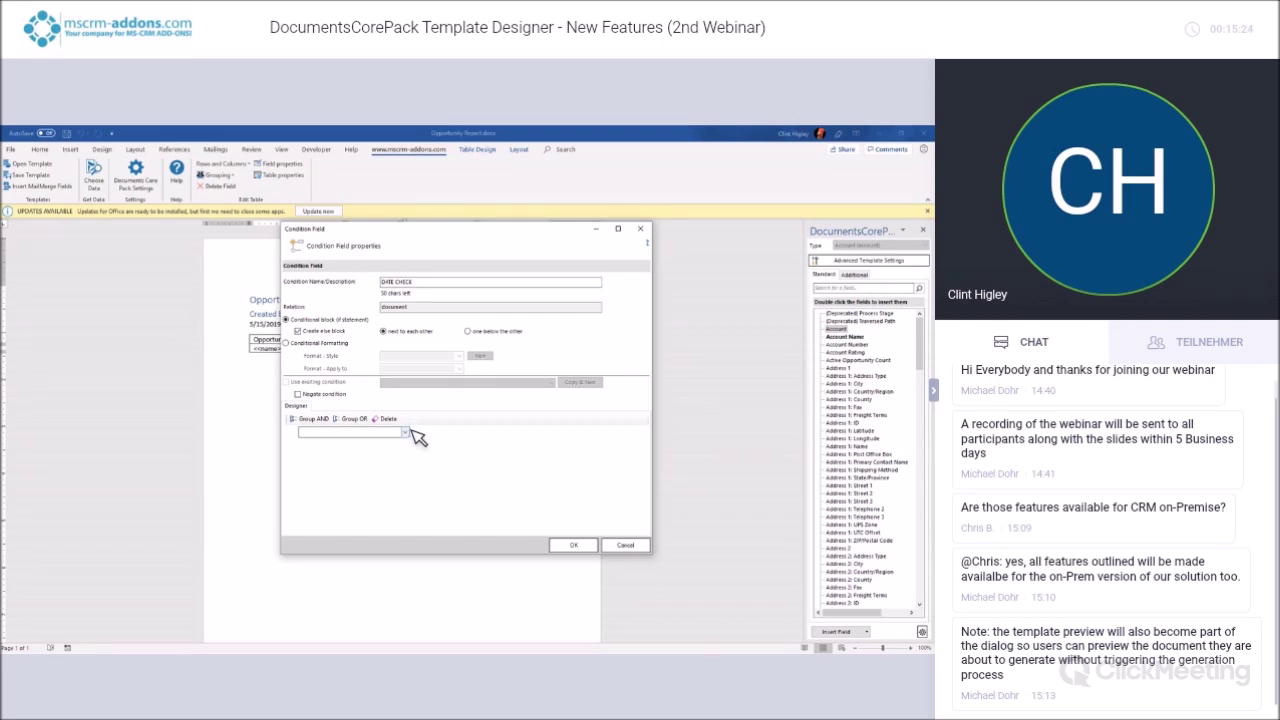
{"action": "left_click", "coordinate": [640, 228]}
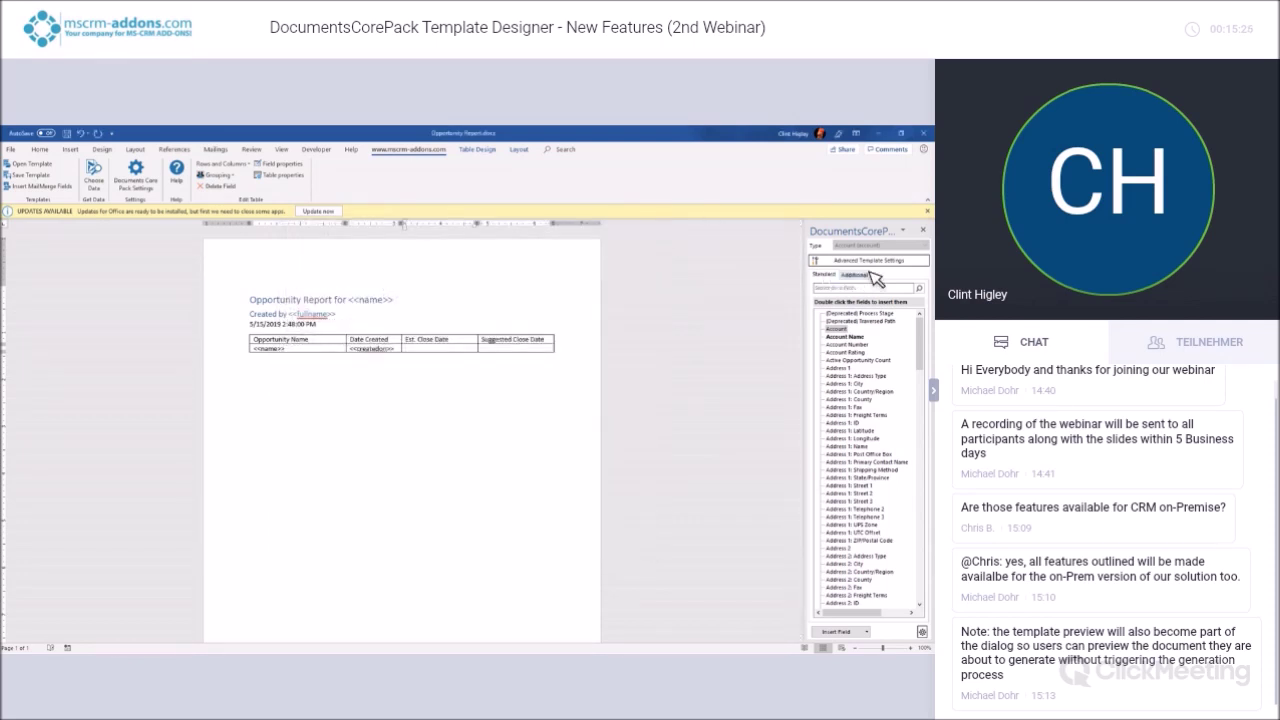
Load the Opportunity (table1) fields on the field panel's Additional tab
{"action": "left_click", "coordinate": [866, 275]}
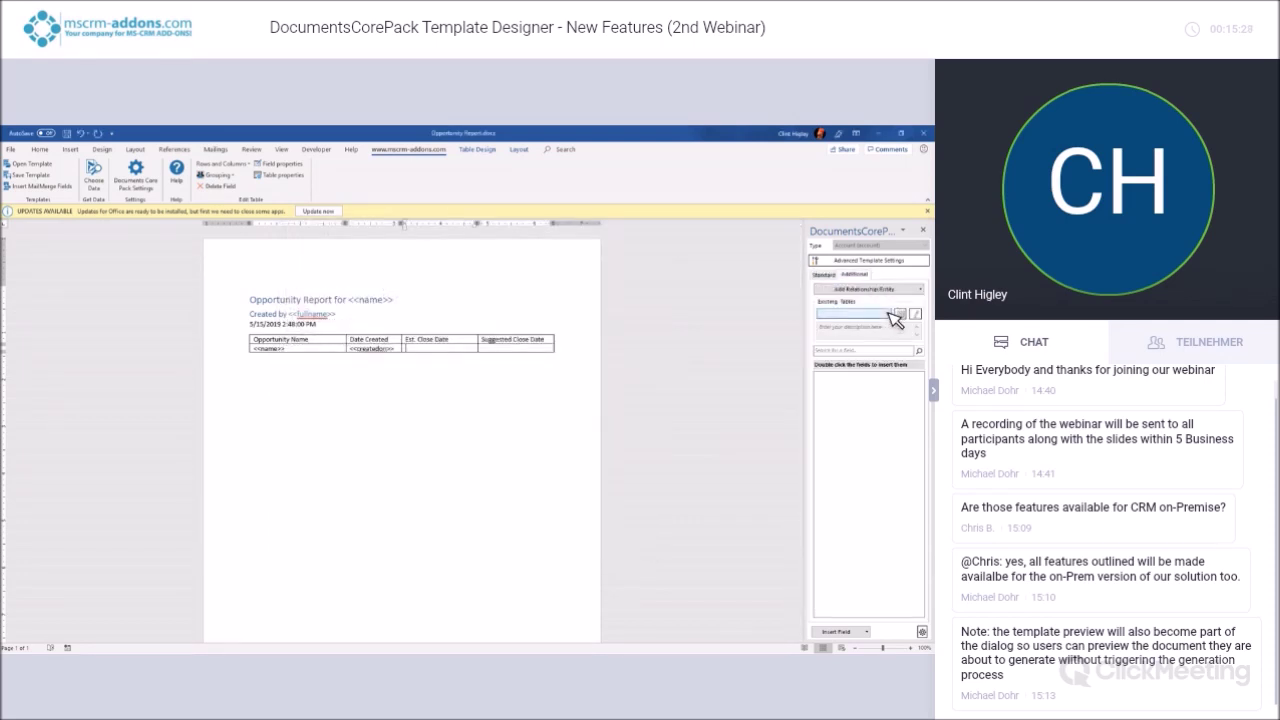
{"action": "left_click", "coordinate": [886, 314]}
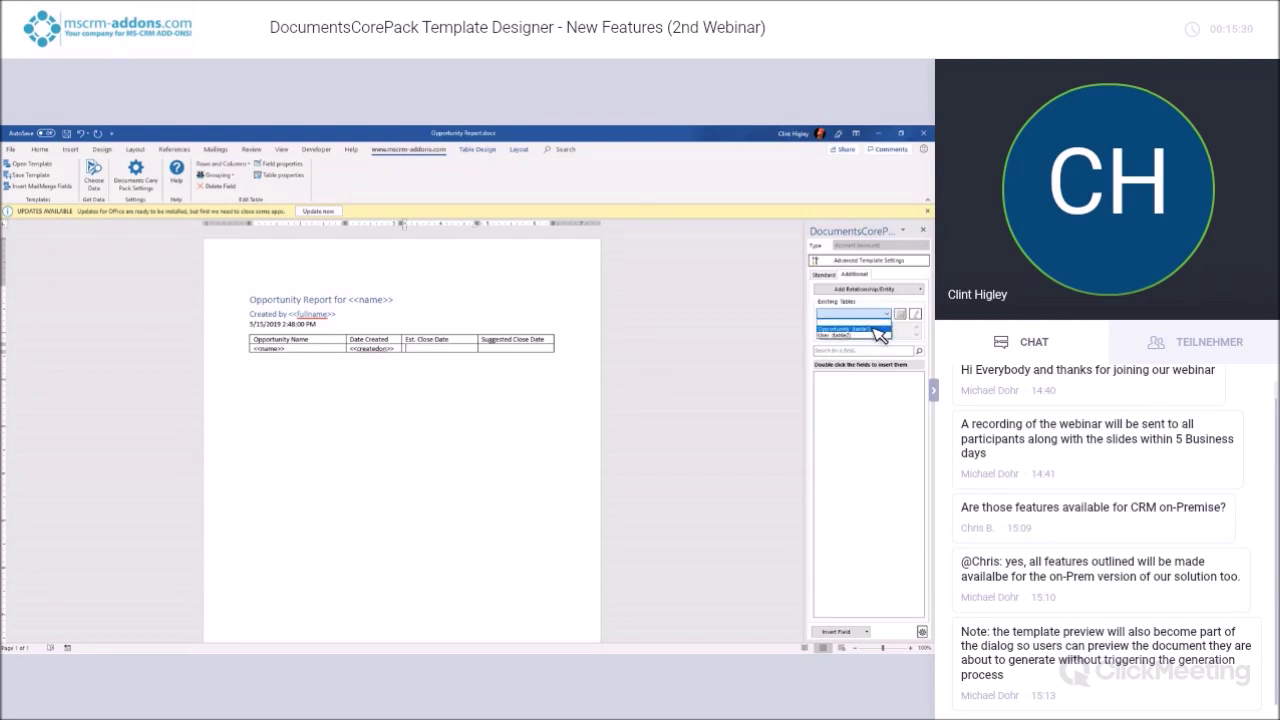
{"action": "left_click", "coordinate": [875, 328]}
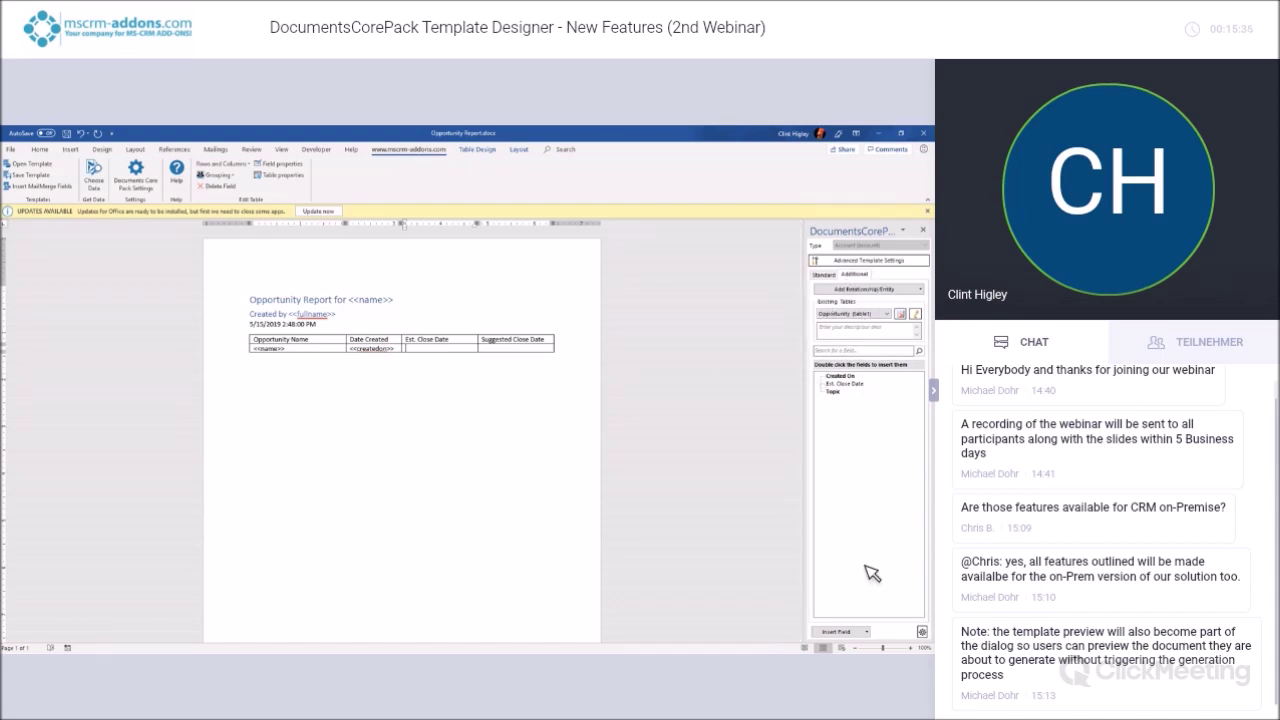
Insert a CHECK DATE condition with else block testing Est. Close Date ≥ 5/16/2019
{"action": "left_click", "coordinate": [870, 632]}
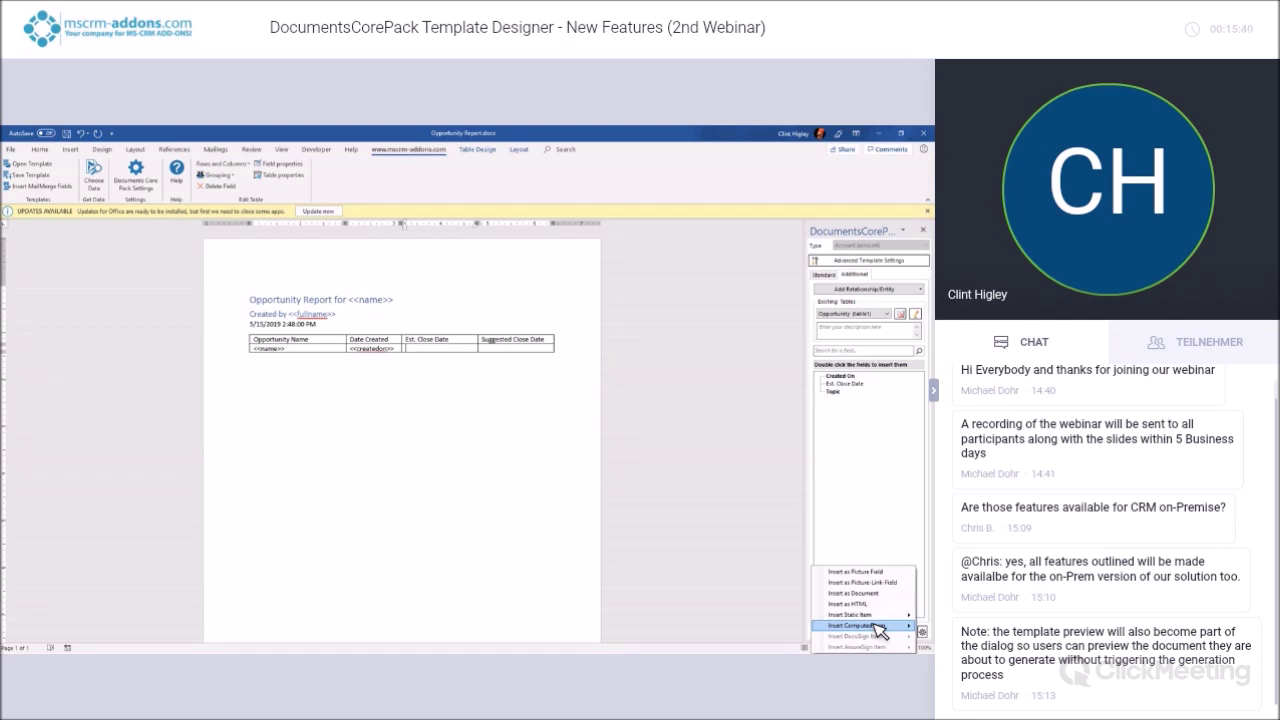
{"action": "mouse_move", "coordinate": [876, 628]}
{"action": "left_click", "coordinate": [789, 625]}
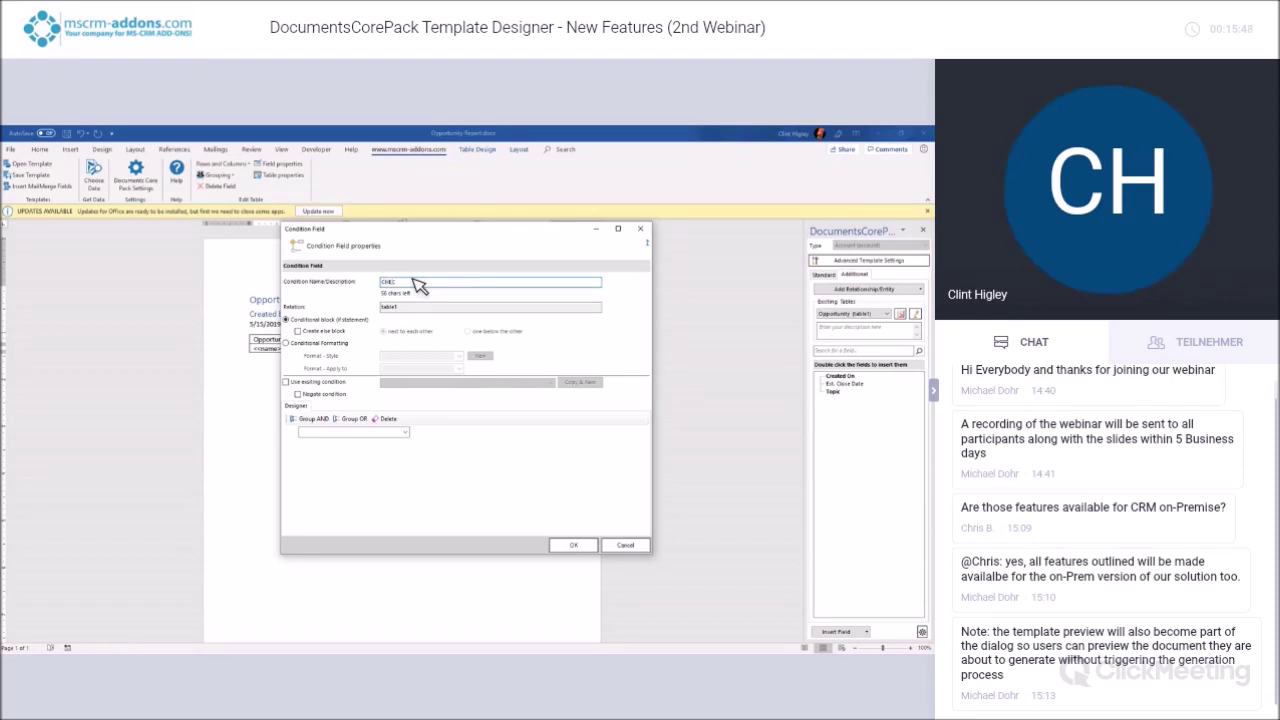
{"action": "type", "text": "K DATE"}
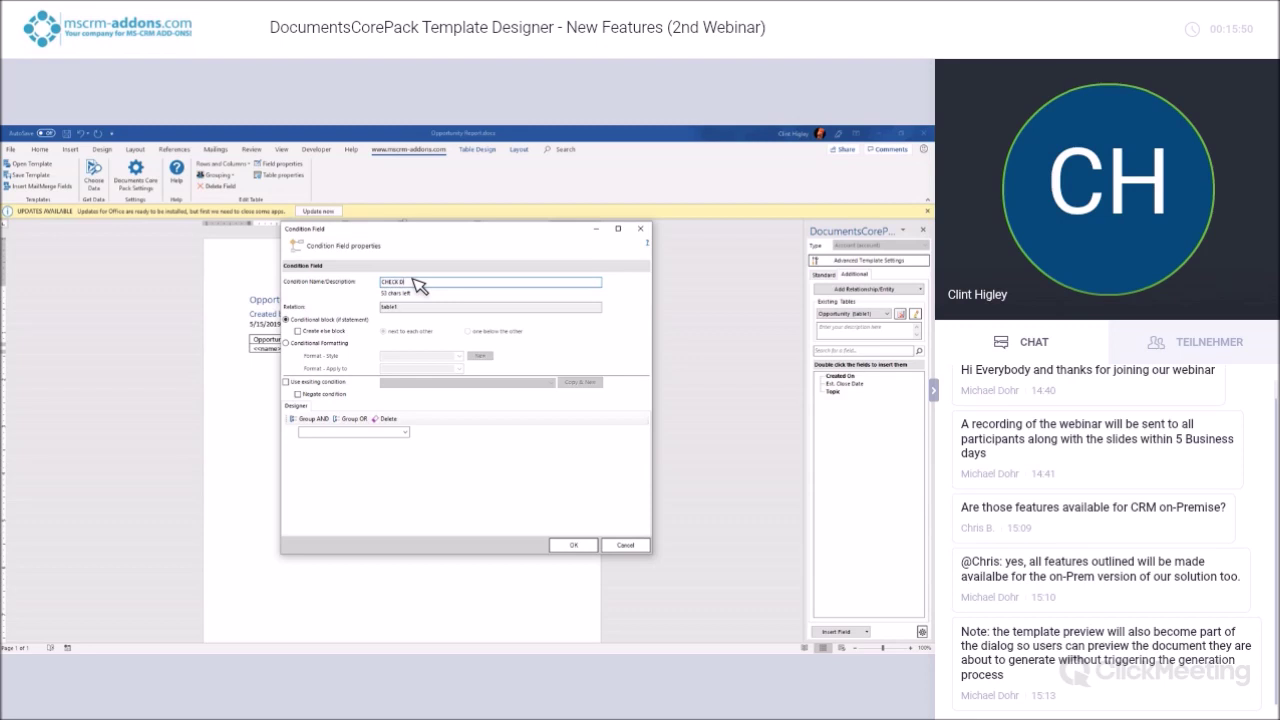
{"action": "left_click", "coordinate": [299, 331]}
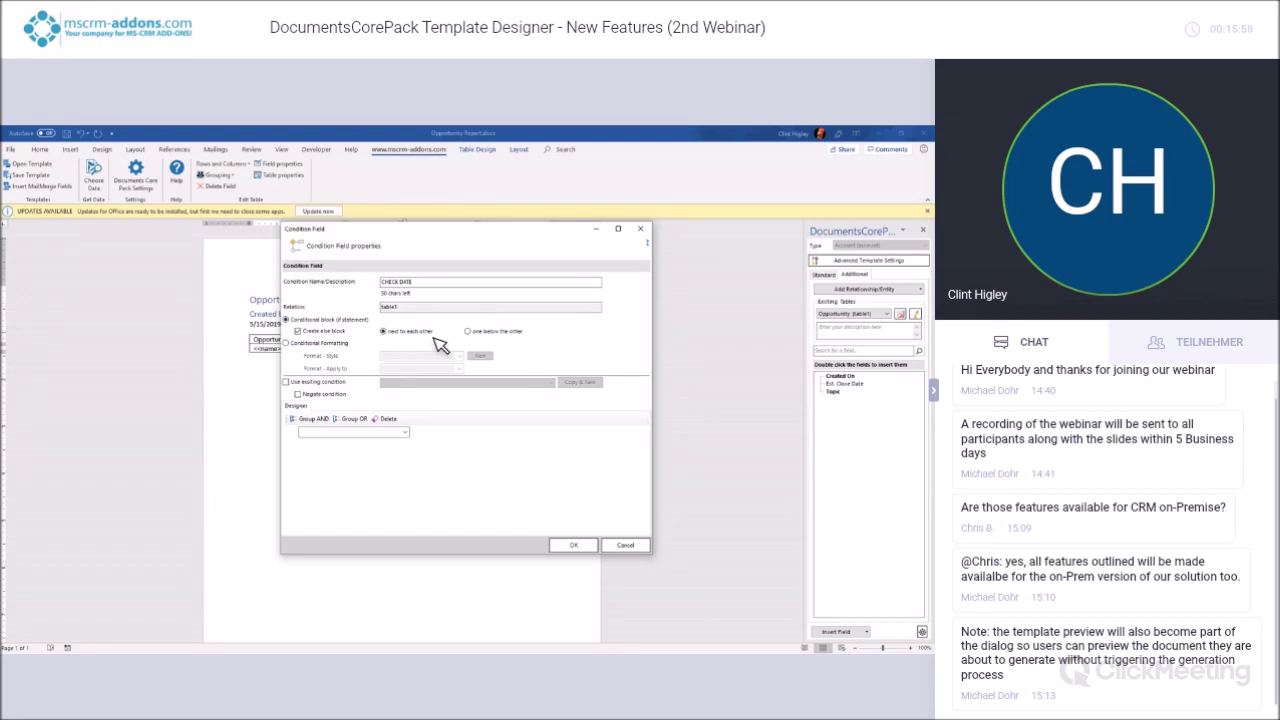
{"action": "left_click", "coordinate": [408, 432]}
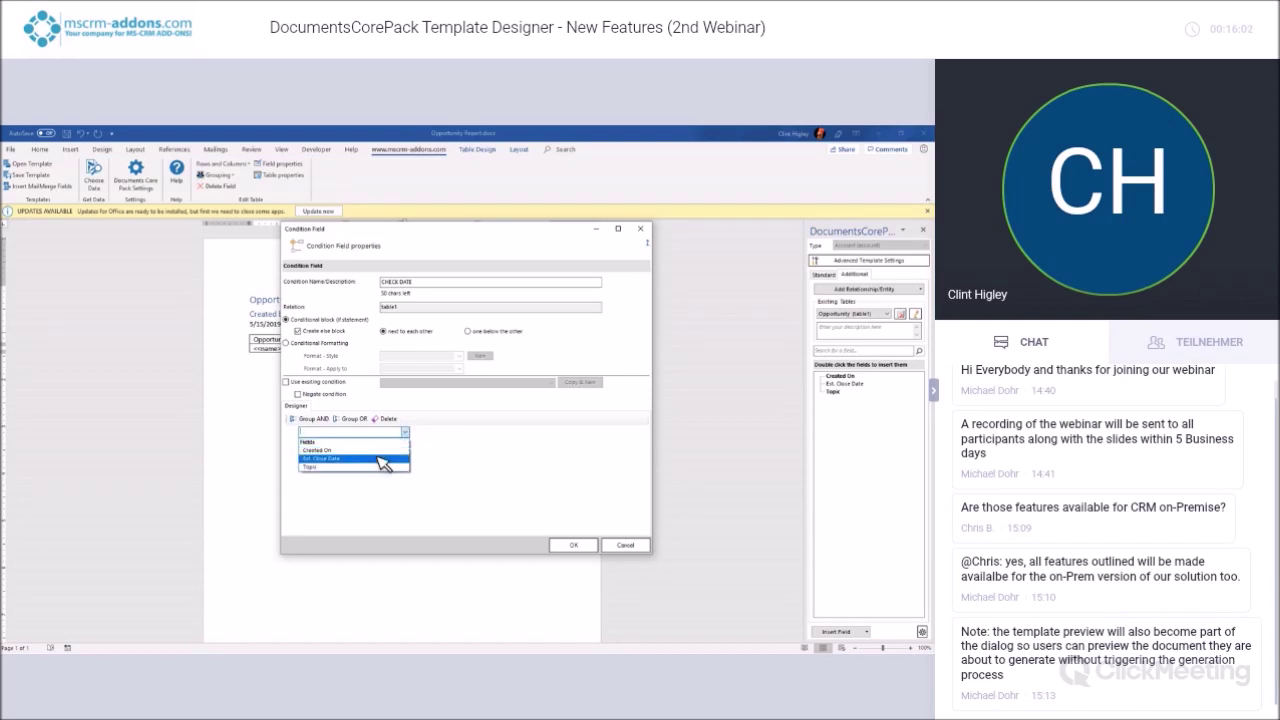
{"action": "left_click", "coordinate": [383, 462]}
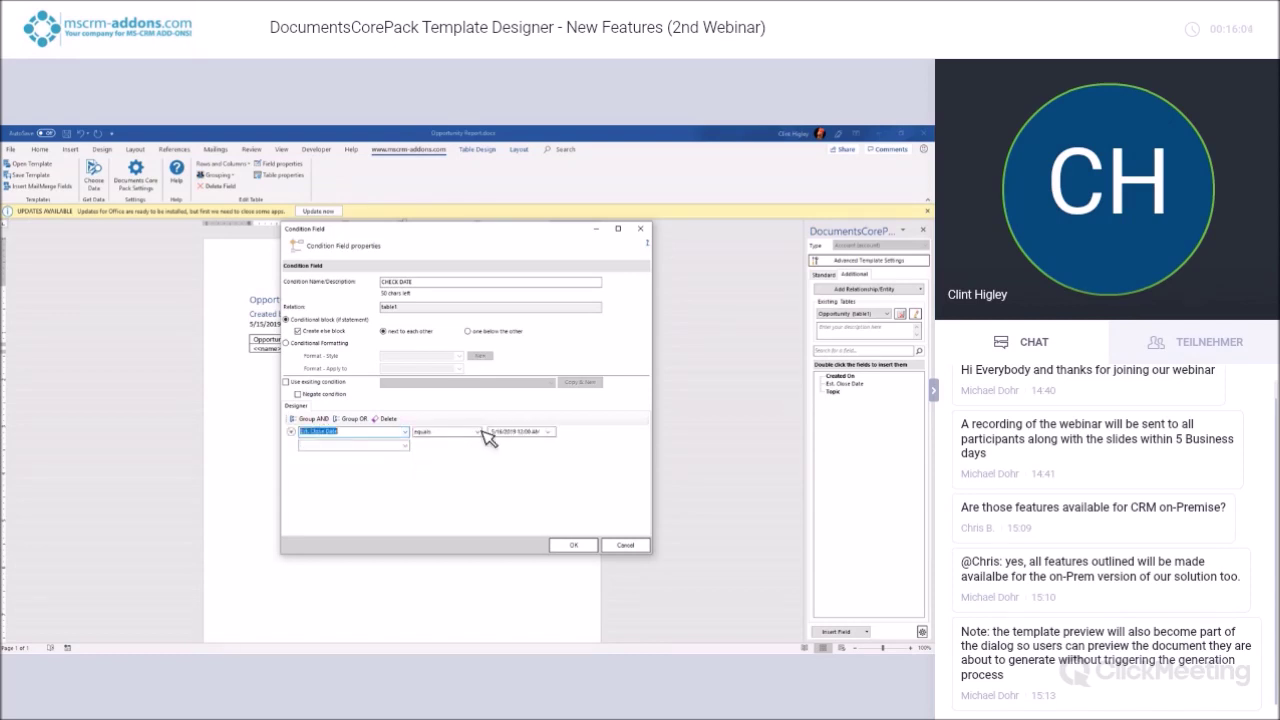
{"action": "left_click", "coordinate": [477, 432]}
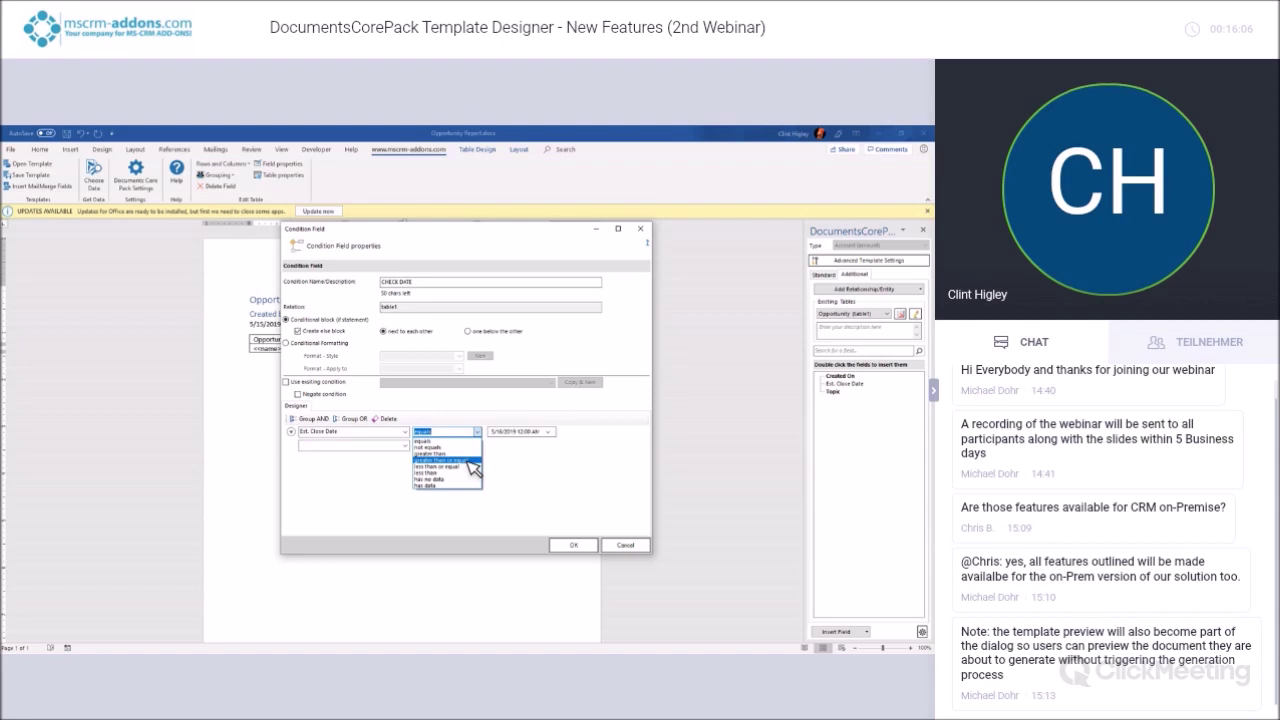
{"action": "left_click", "coordinate": [472, 462]}
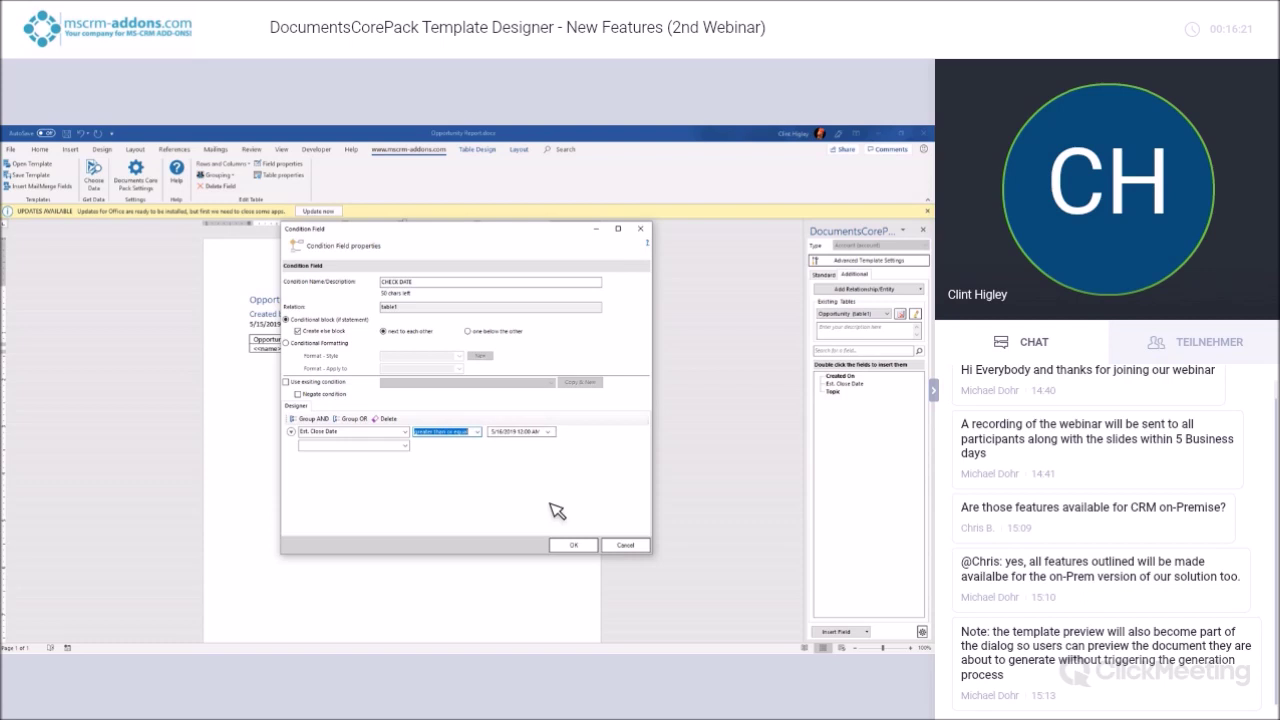
{"action": "left_click", "coordinate": [576, 546]}
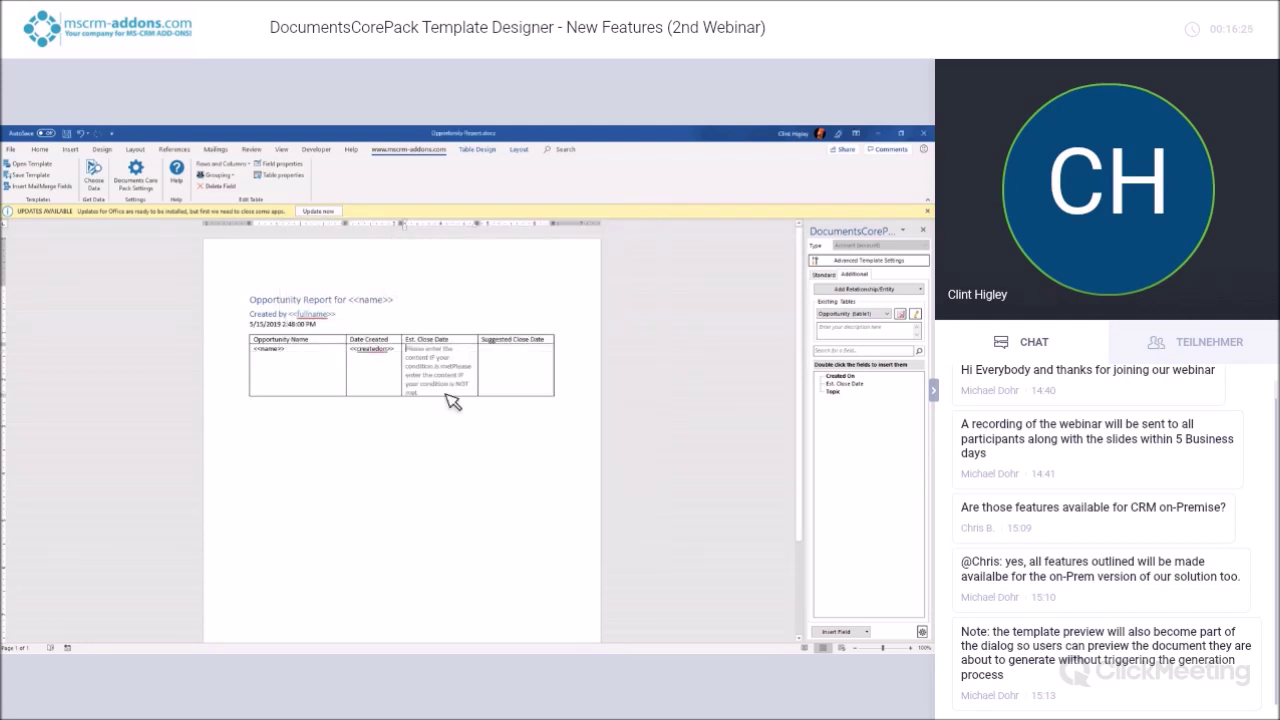
Select the CHECK DATE block's placeholder text and expand the Insert Computed Item choices
{"action": "left_click", "coordinate": [433, 362]}
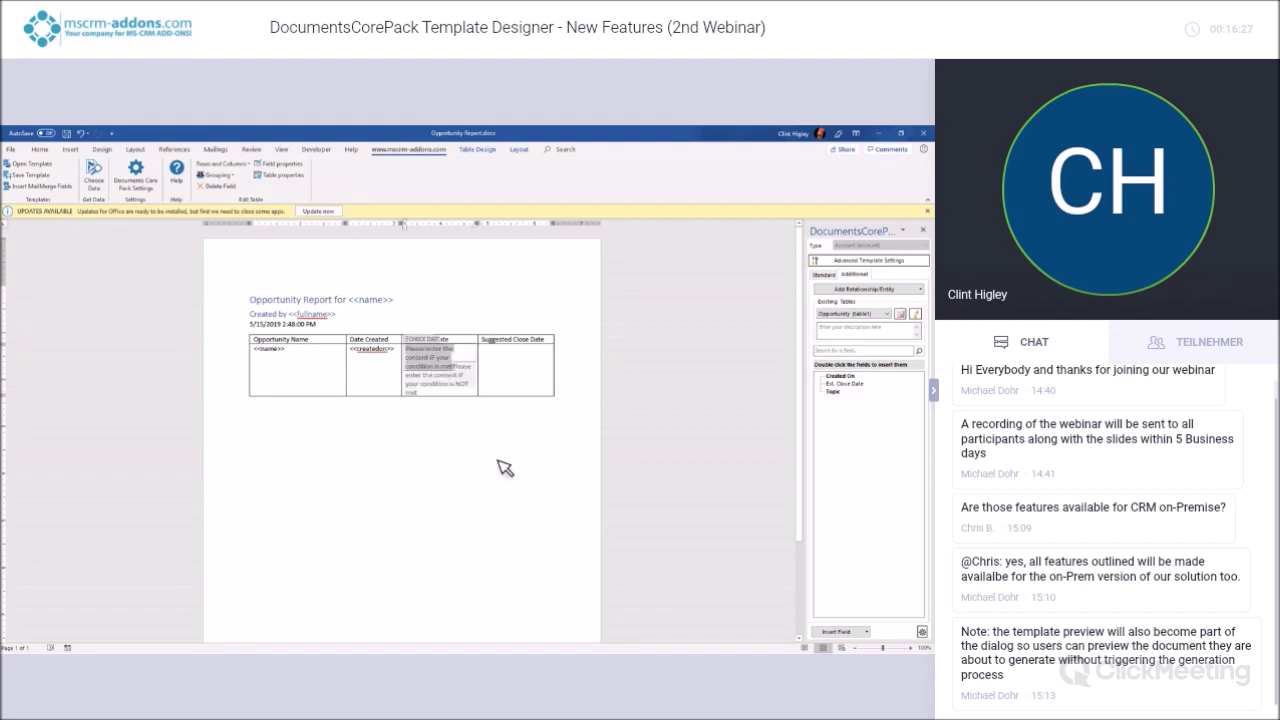
{"action": "mouse_move", "coordinate": [451, 357]}
{"action": "left_mouse_down"}
{"action": "mouse_move", "coordinate": [467, 375]}
{"action": "mouse_move", "coordinate": [470, 365]}
{"action": "left_mouse_up"}
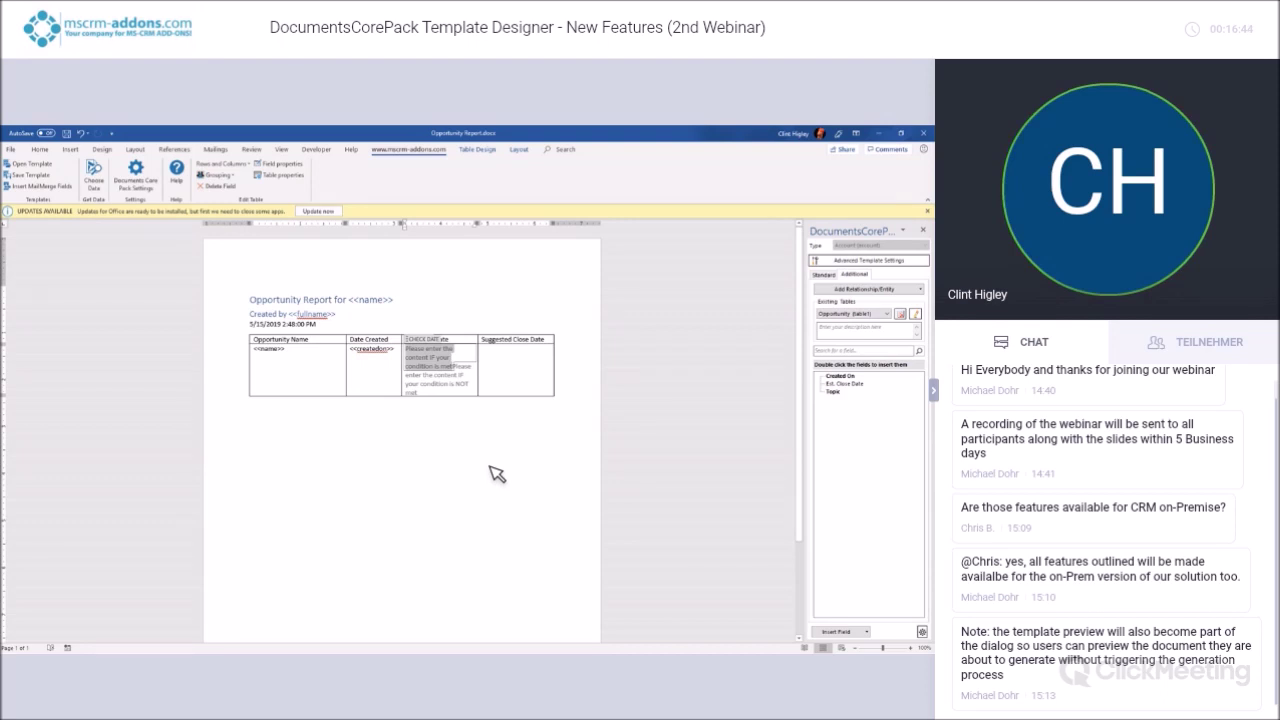
{"action": "left_click", "coordinate": [871, 630]}
{"action": "mouse_move", "coordinate": [873, 626]}
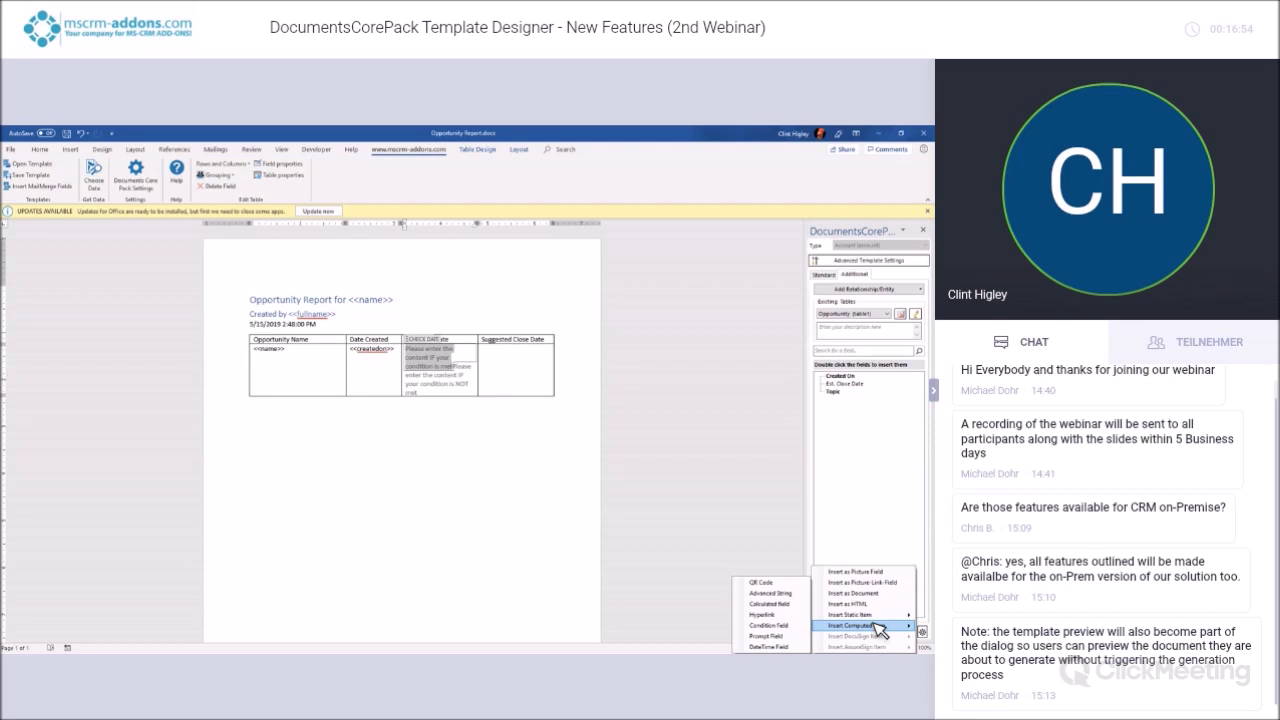
Start another condition field using Conditional Formatting and begin a new style named GREEN
{"action": "left_click", "coordinate": [797, 626]}
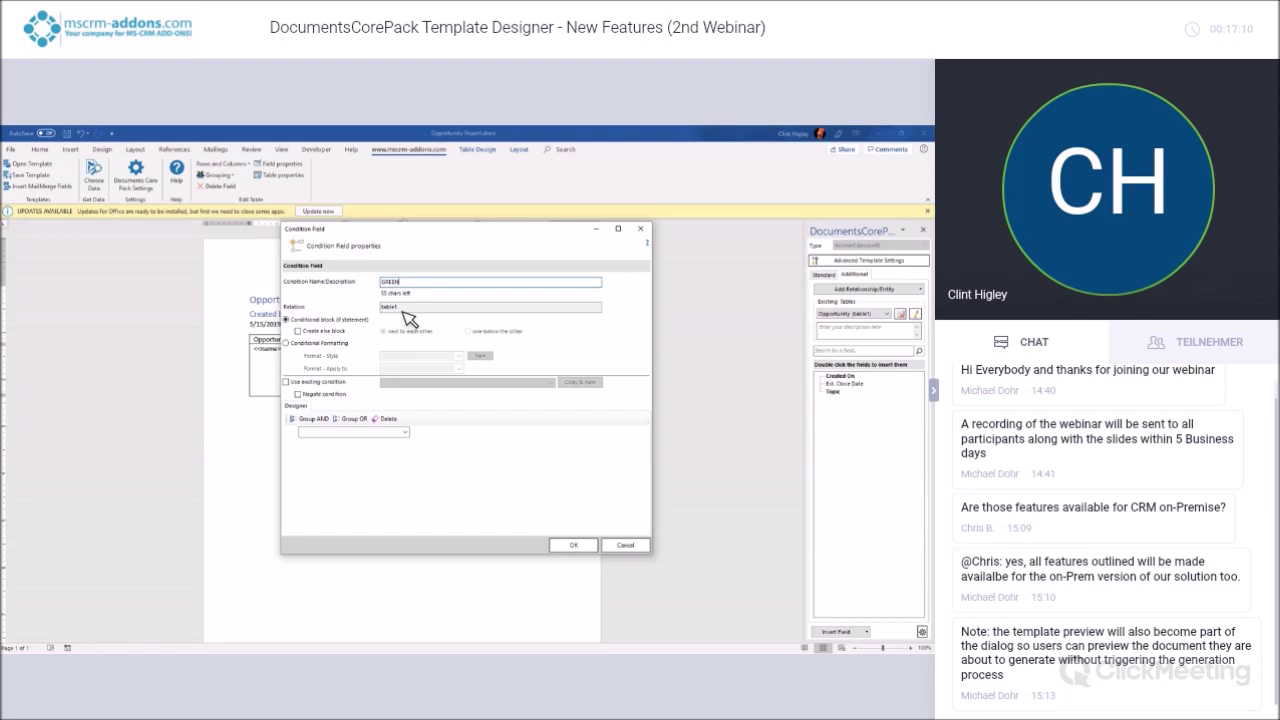
{"action": "left_click", "coordinate": [289, 343]}
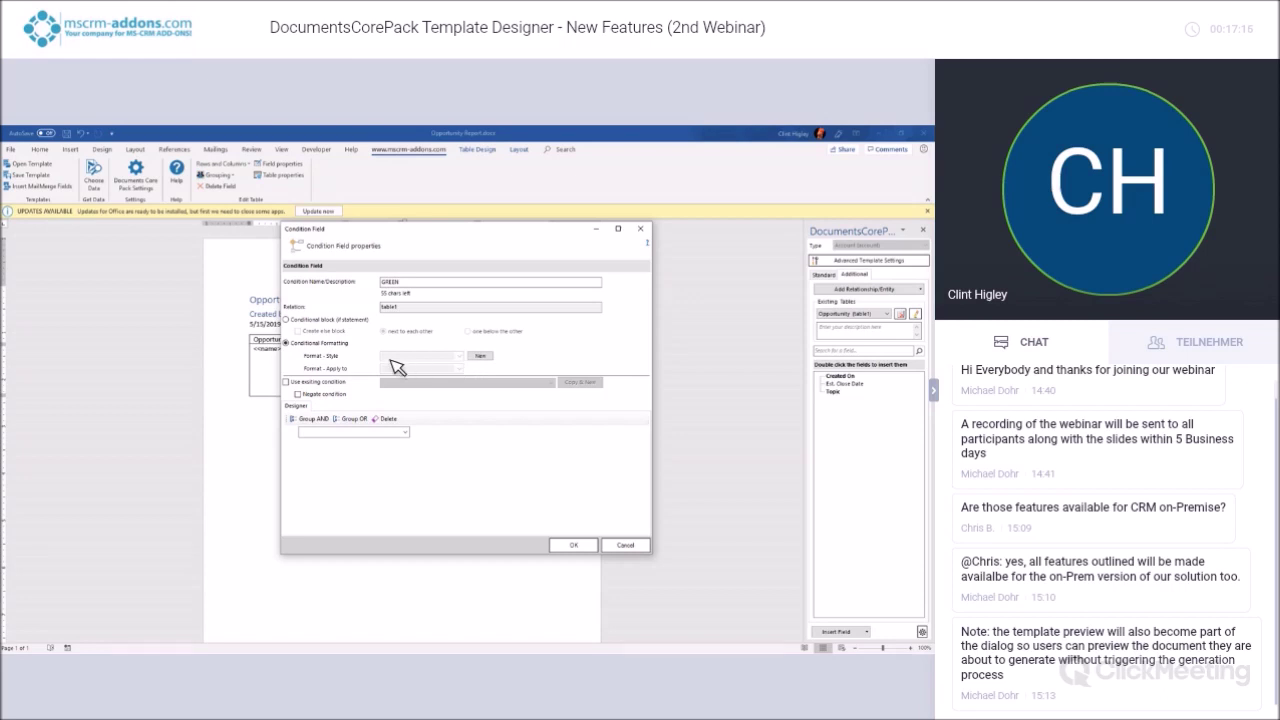
{"action": "left_click", "coordinate": [479, 356]}
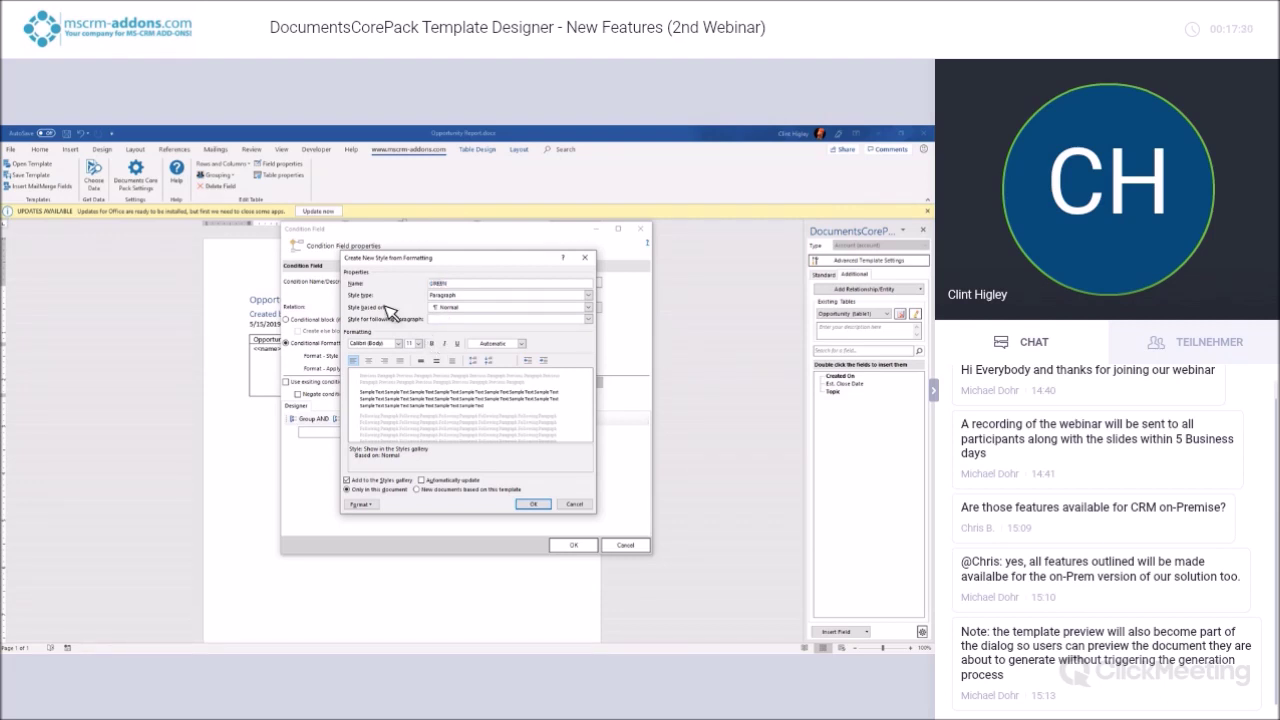
Make GREEN a character style with green font colour and confirm it
{"action": "left_click", "coordinate": [590, 295]}
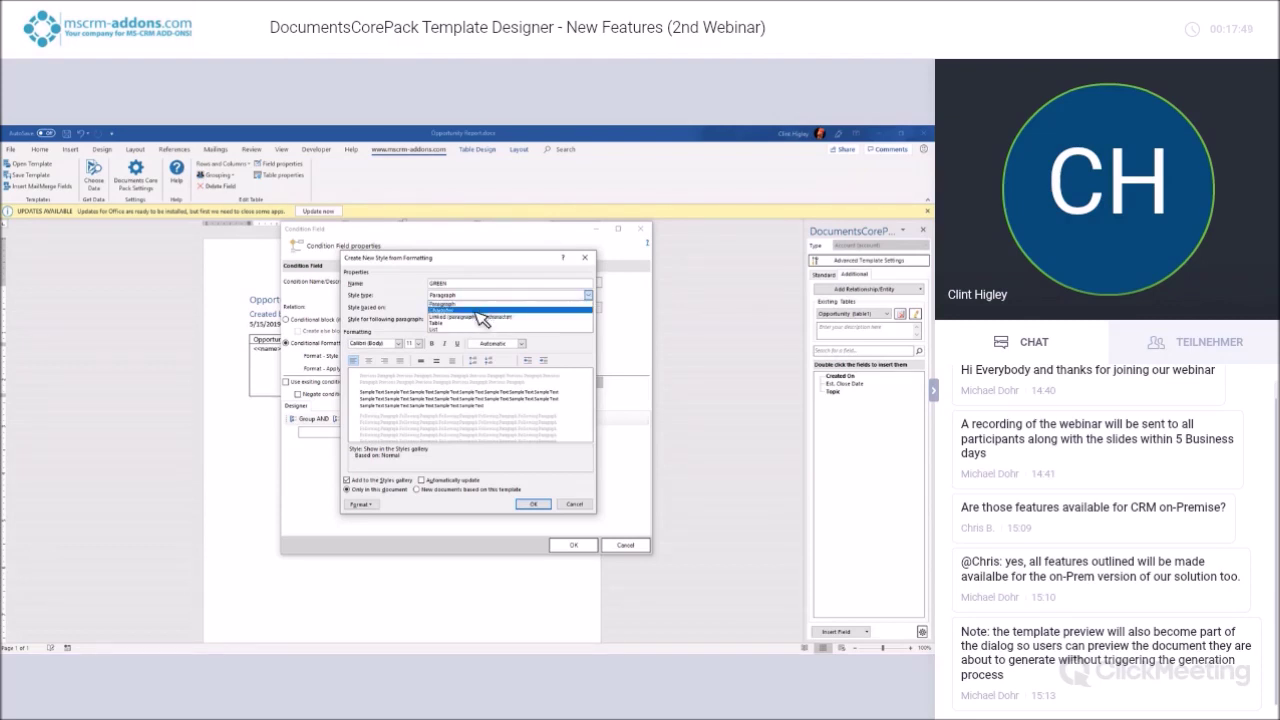
{"action": "left_click", "coordinate": [476, 311]}
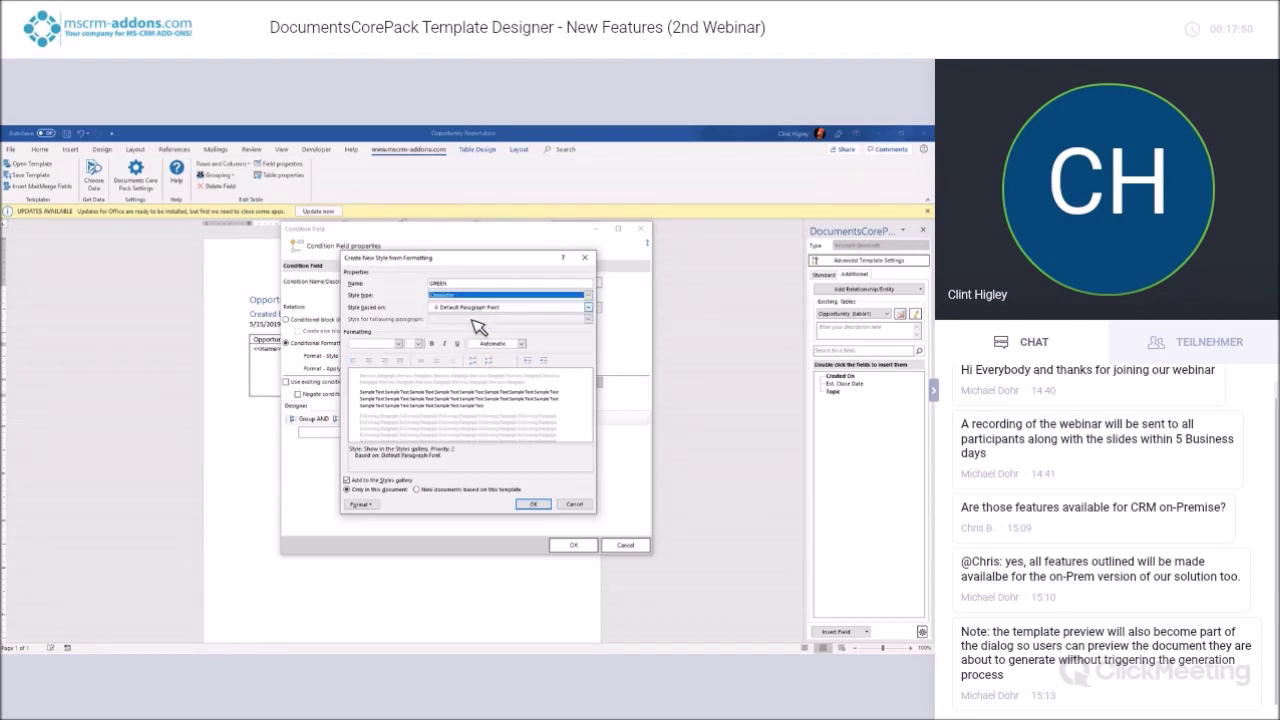
{"action": "left_click", "coordinate": [481, 297]}
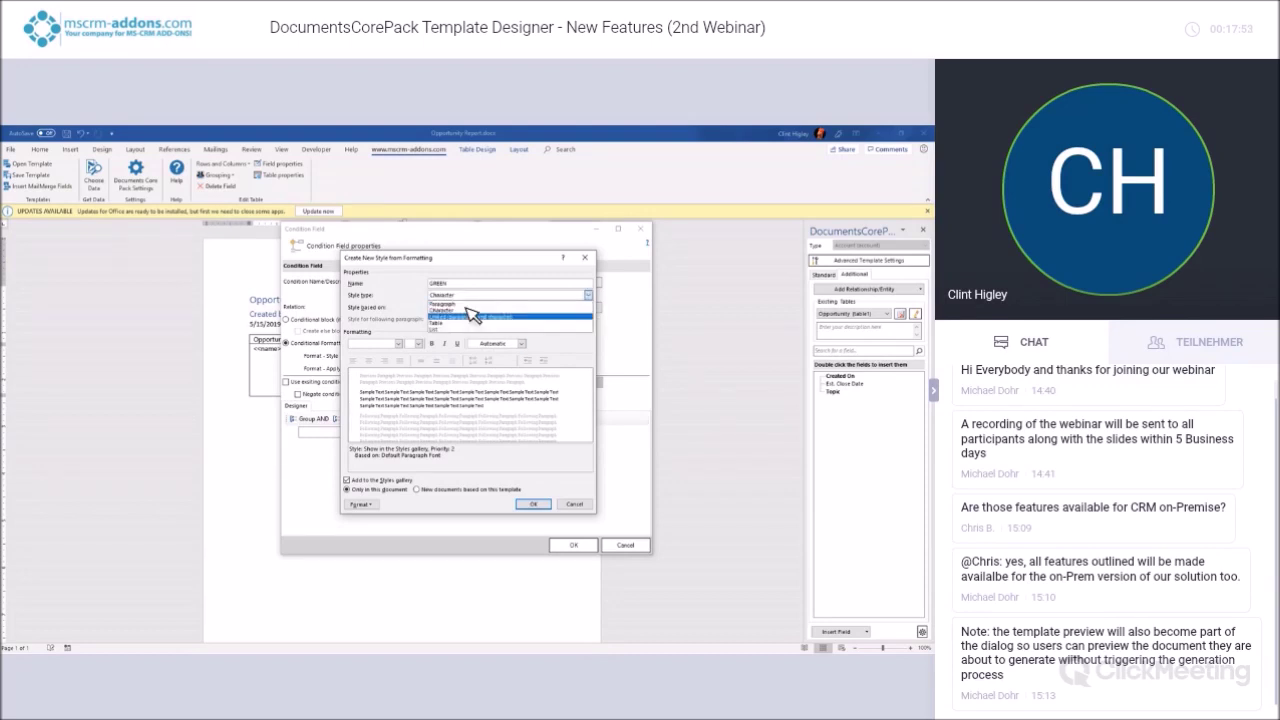
{"action": "left_click", "coordinate": [469, 303]}
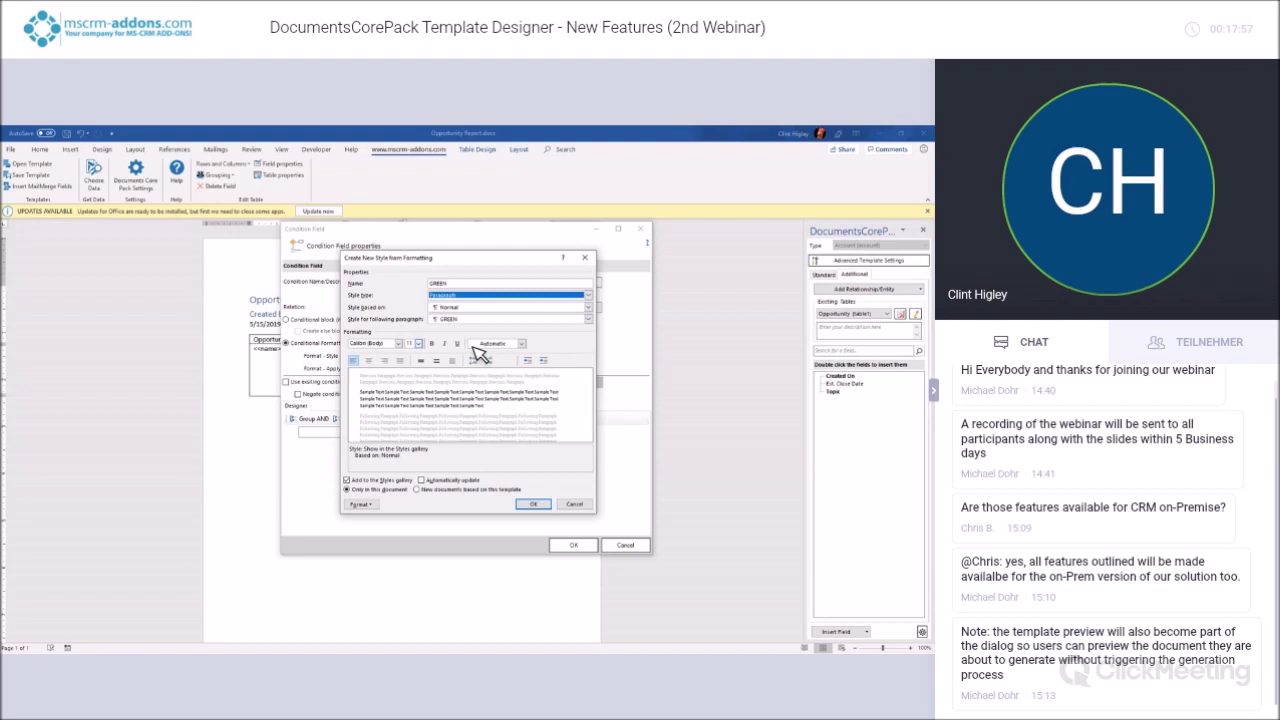
{"action": "left_click", "coordinate": [452, 360]}
{"action": "left_click", "coordinate": [476, 296]}
{"action": "left_click", "coordinate": [468, 311]}
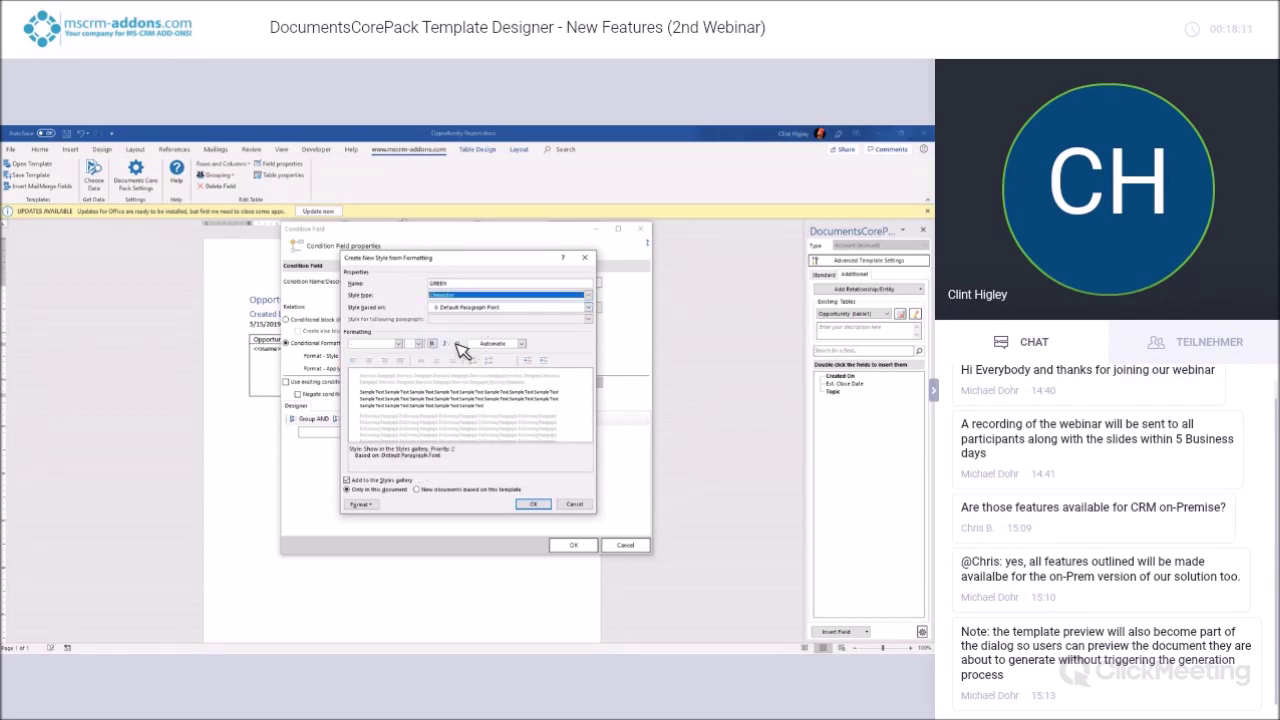
{"action": "left_click", "coordinate": [521, 344]}
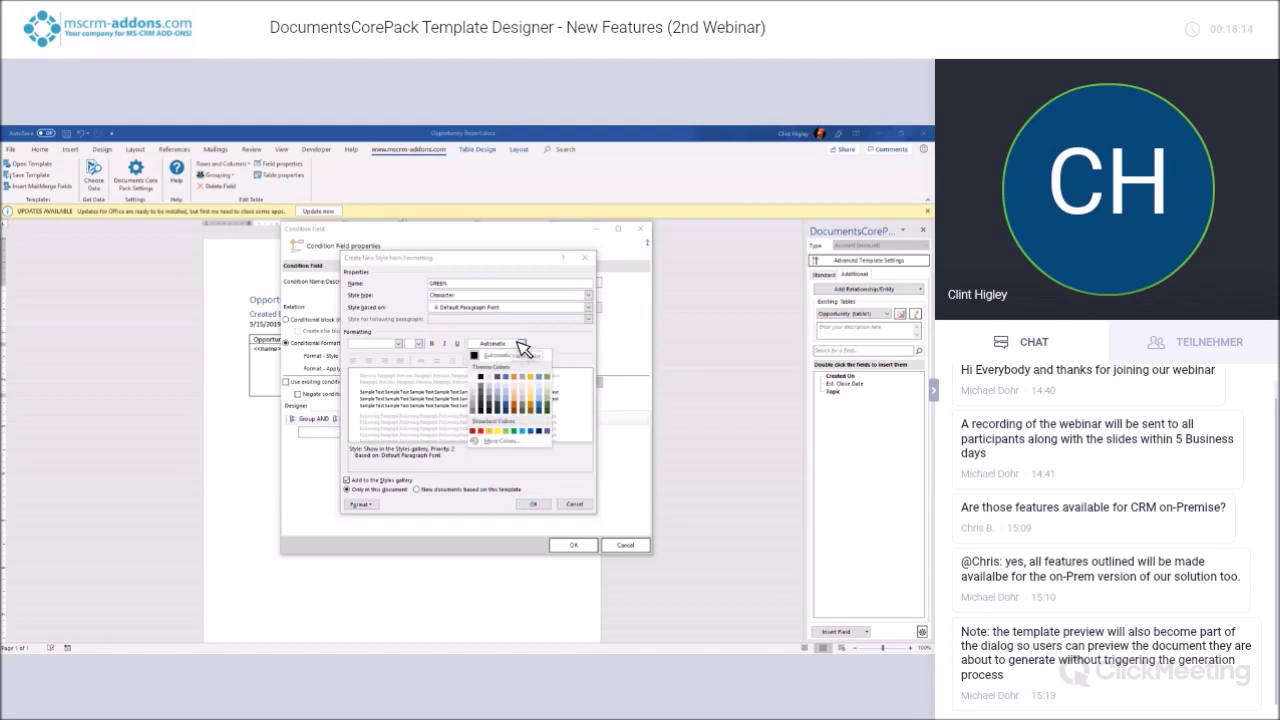
{"action": "left_click", "coordinate": [520, 430]}
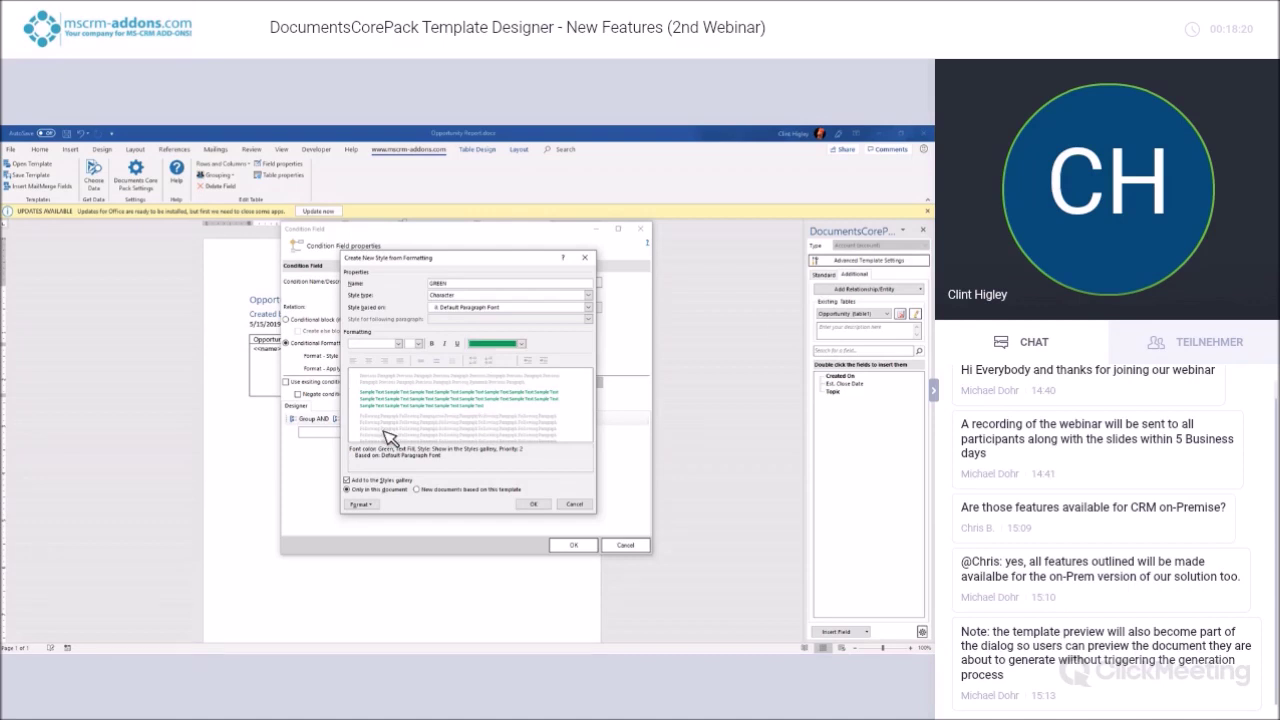
{"action": "left_click", "coordinate": [546, 503]}
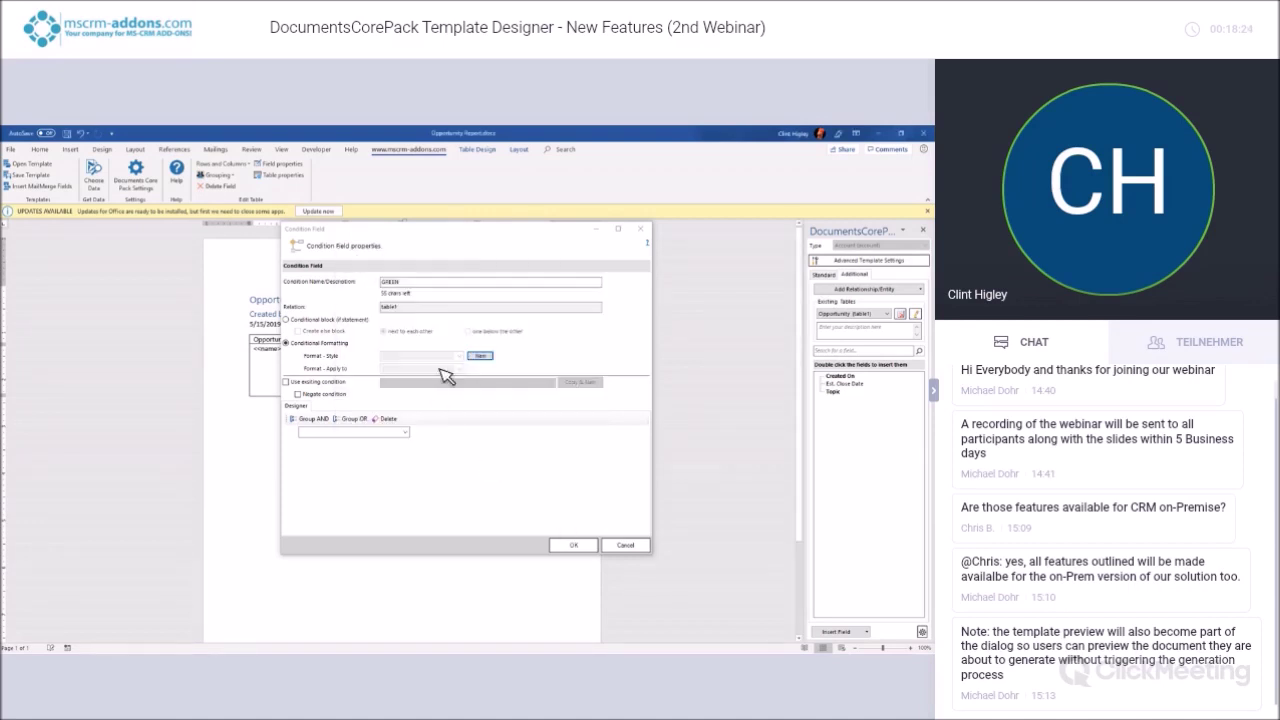
Apply GREEN when Est. Close Date is greater than or equal, then insert Est. Close Date inside
{"action": "left_click", "coordinate": [458, 357]}
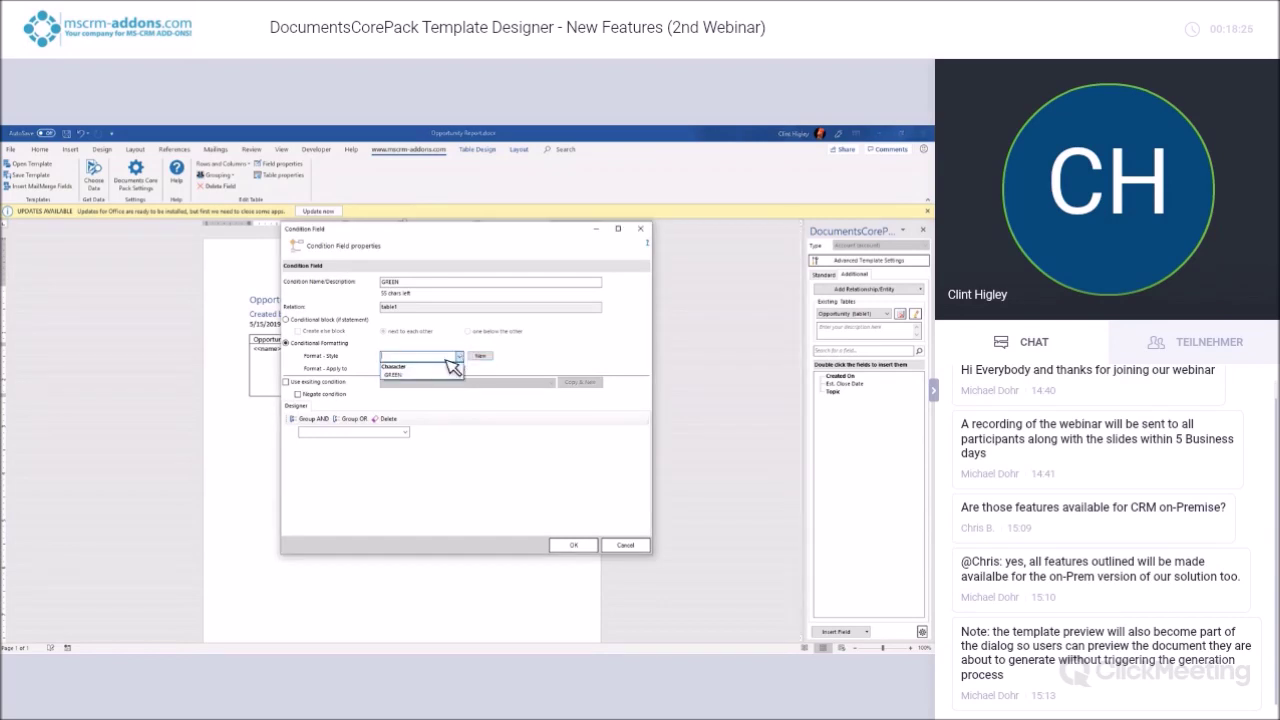
{"action": "left_click", "coordinate": [406, 376]}
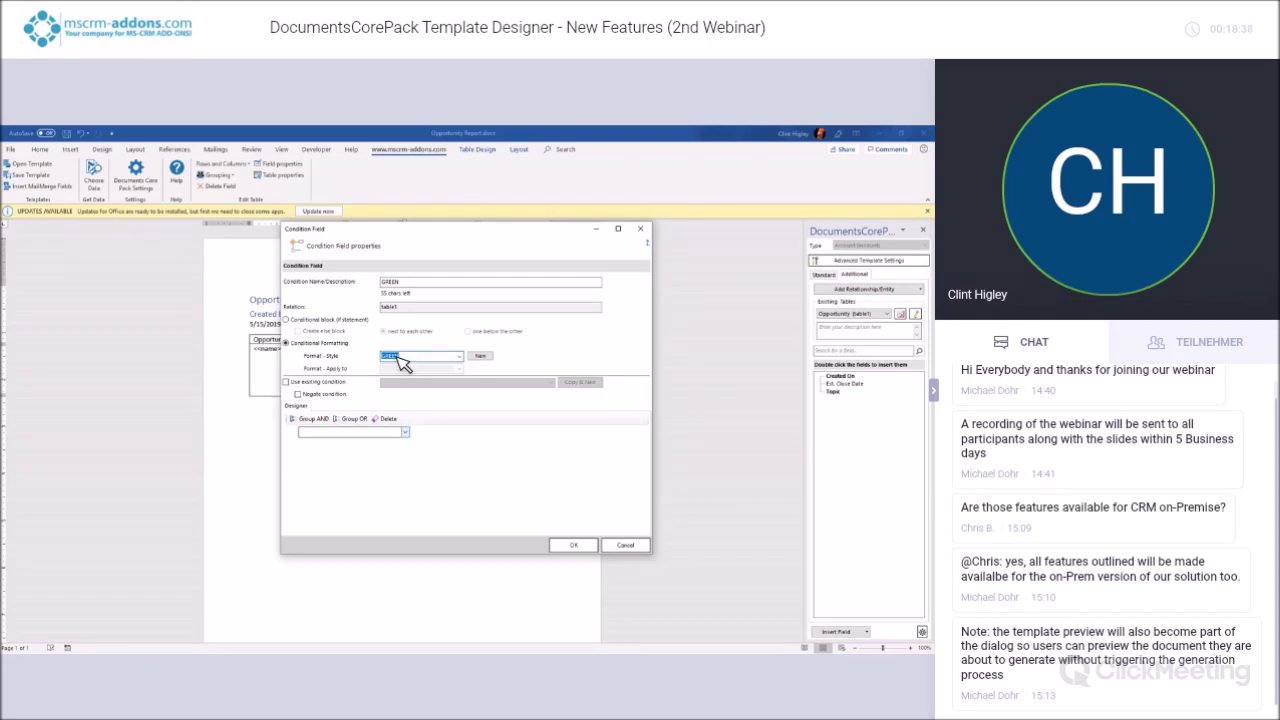
{"action": "left_click", "coordinate": [405, 432]}
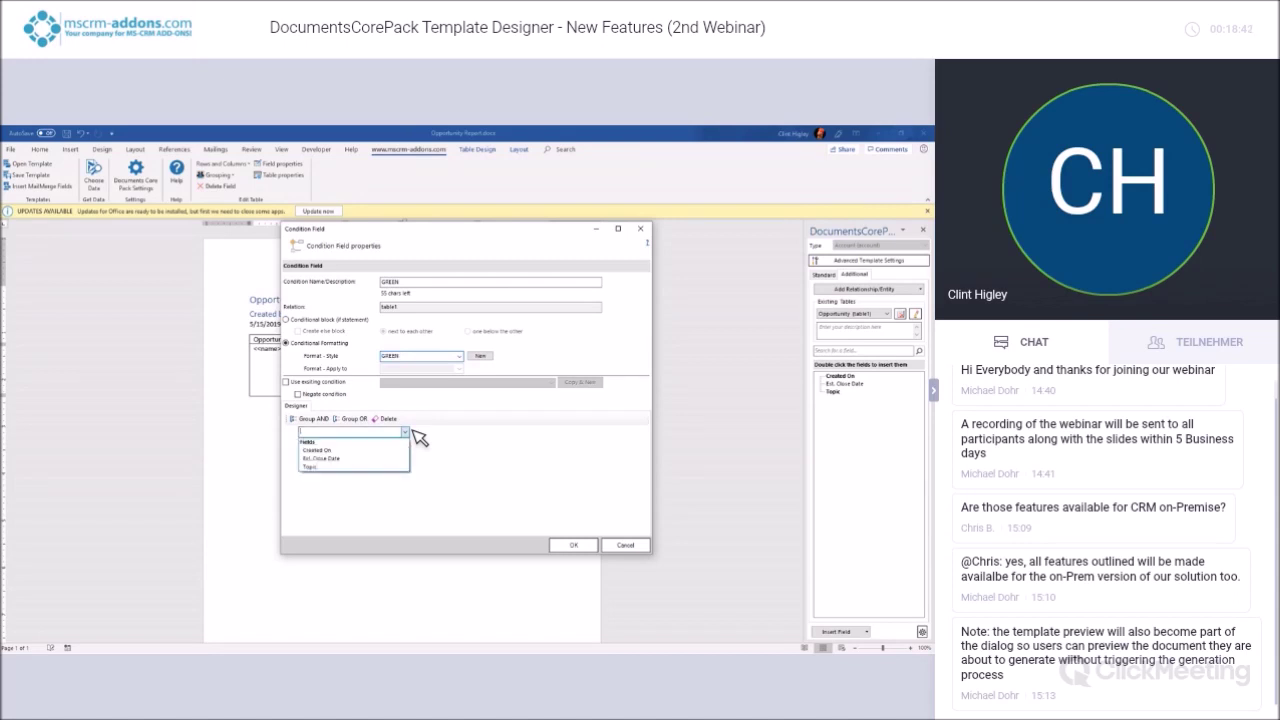
{"action": "left_click", "coordinate": [340, 460]}
{"action": "left_click", "coordinate": [478, 432]}
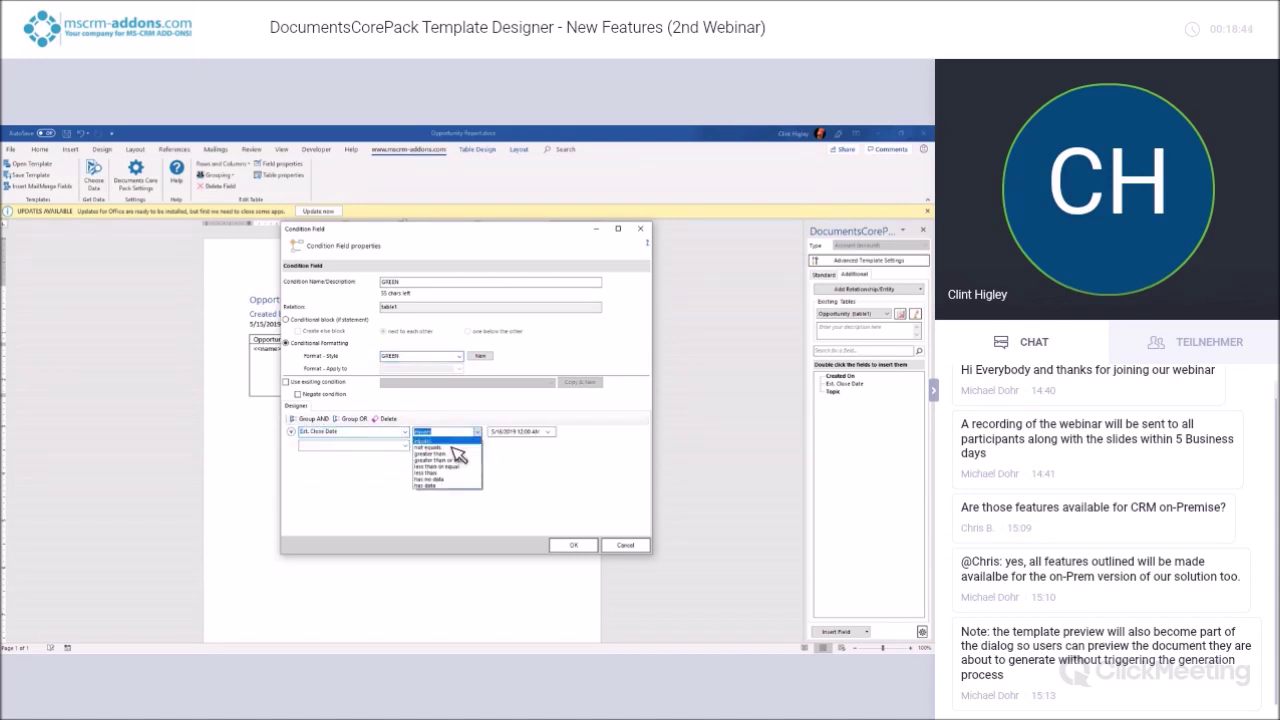
{"action": "left_click", "coordinate": [455, 460]}
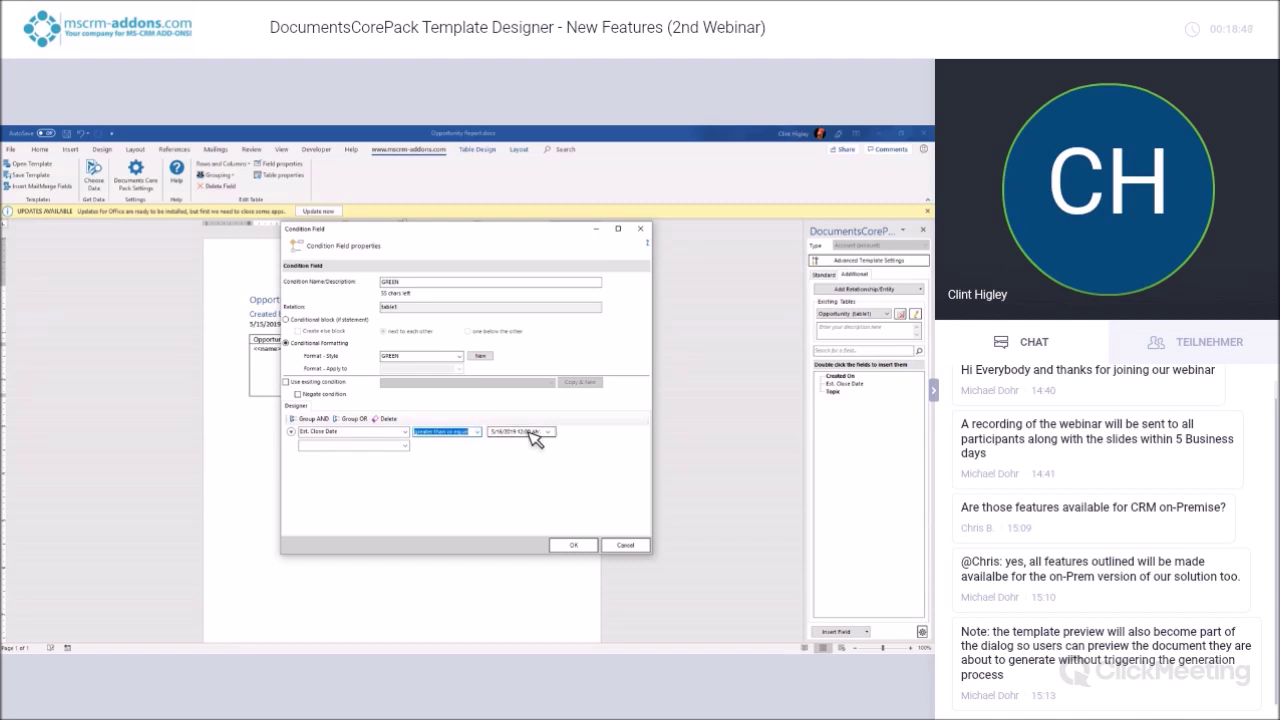
{"action": "left_click", "coordinate": [576, 545]}
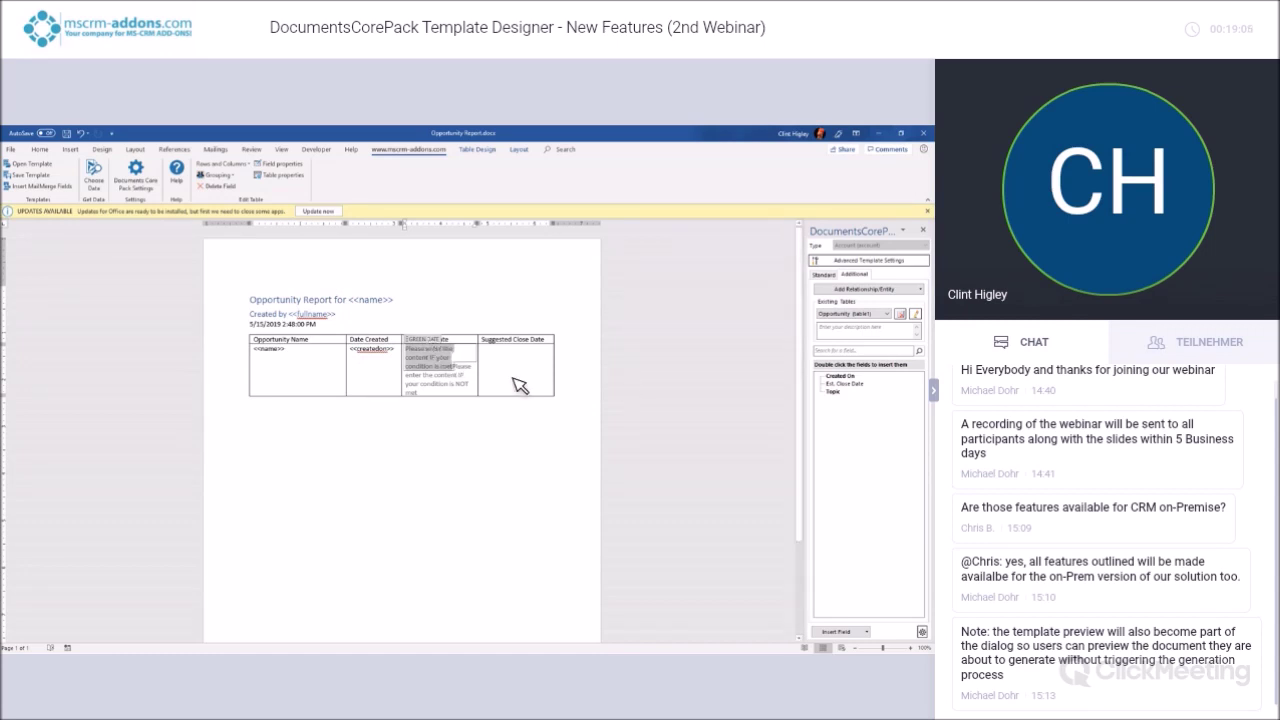
{"action": "double_click", "coordinate": [853, 383]}
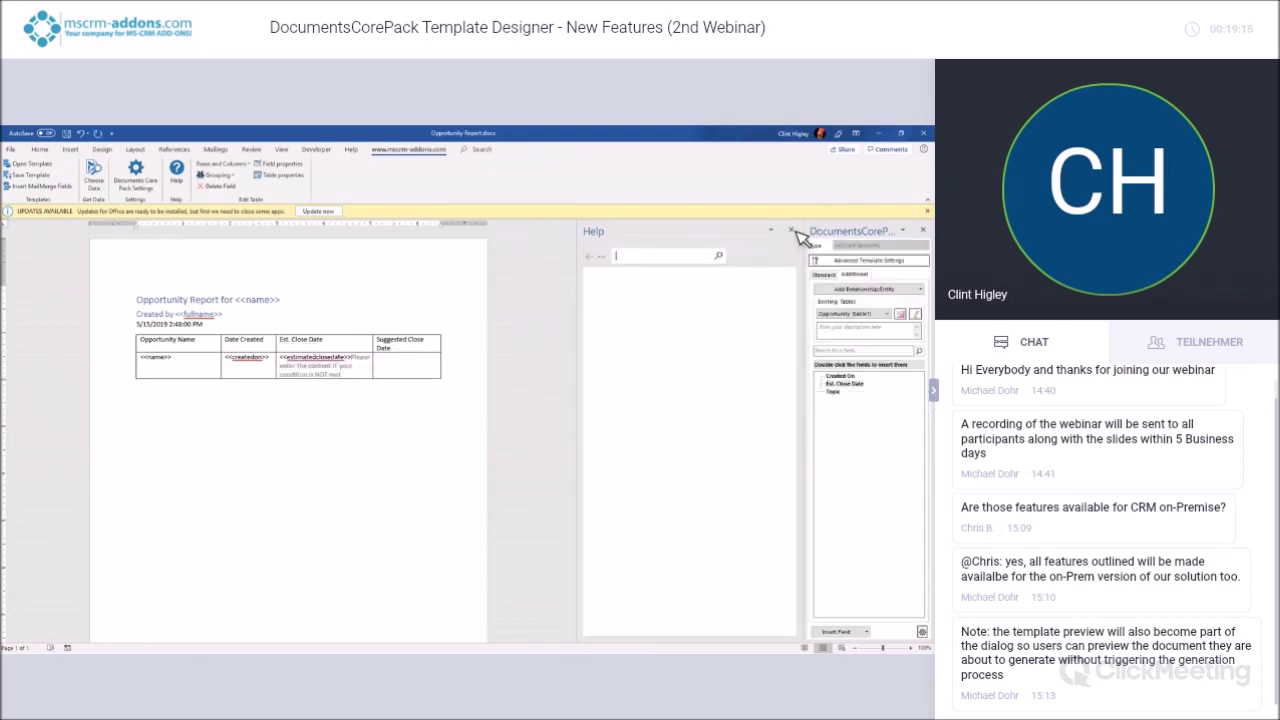
{"action": "left_click", "coordinate": [792, 231]}
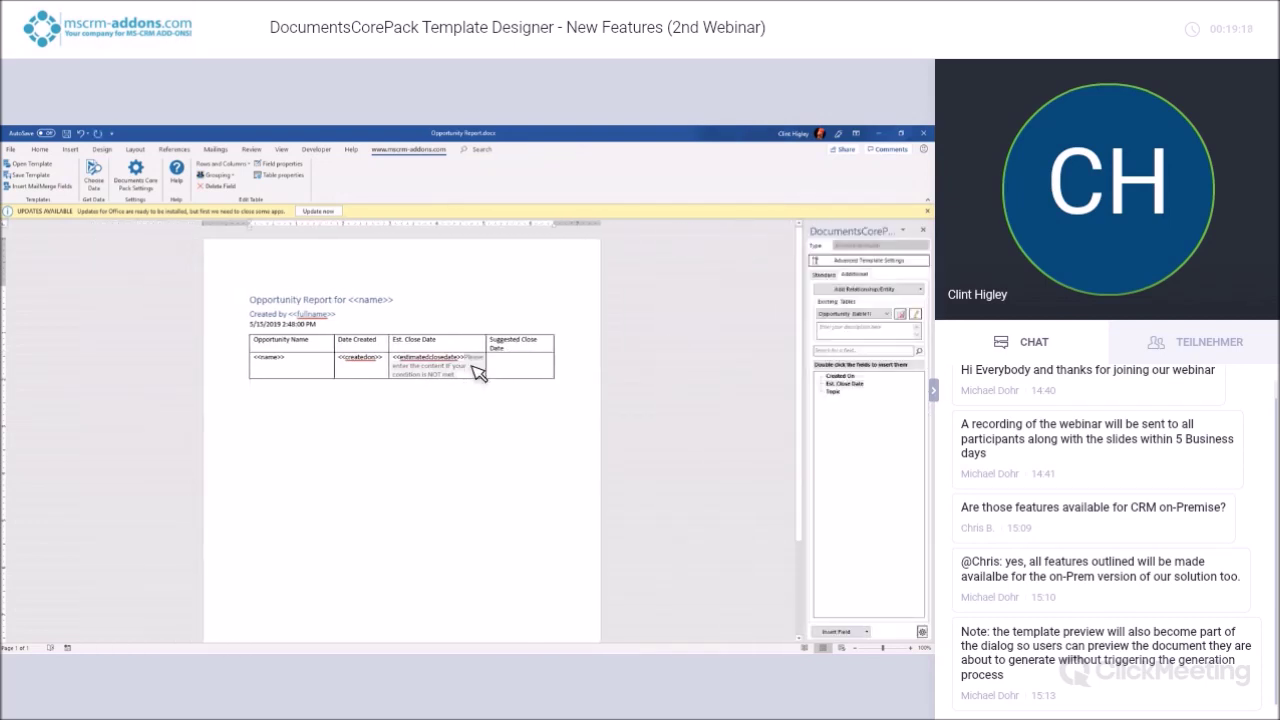
In the Est. Close Date cell, add a RED condition field with conditional formatting and a new style
{"action": "left_click", "coordinate": [478, 372]}
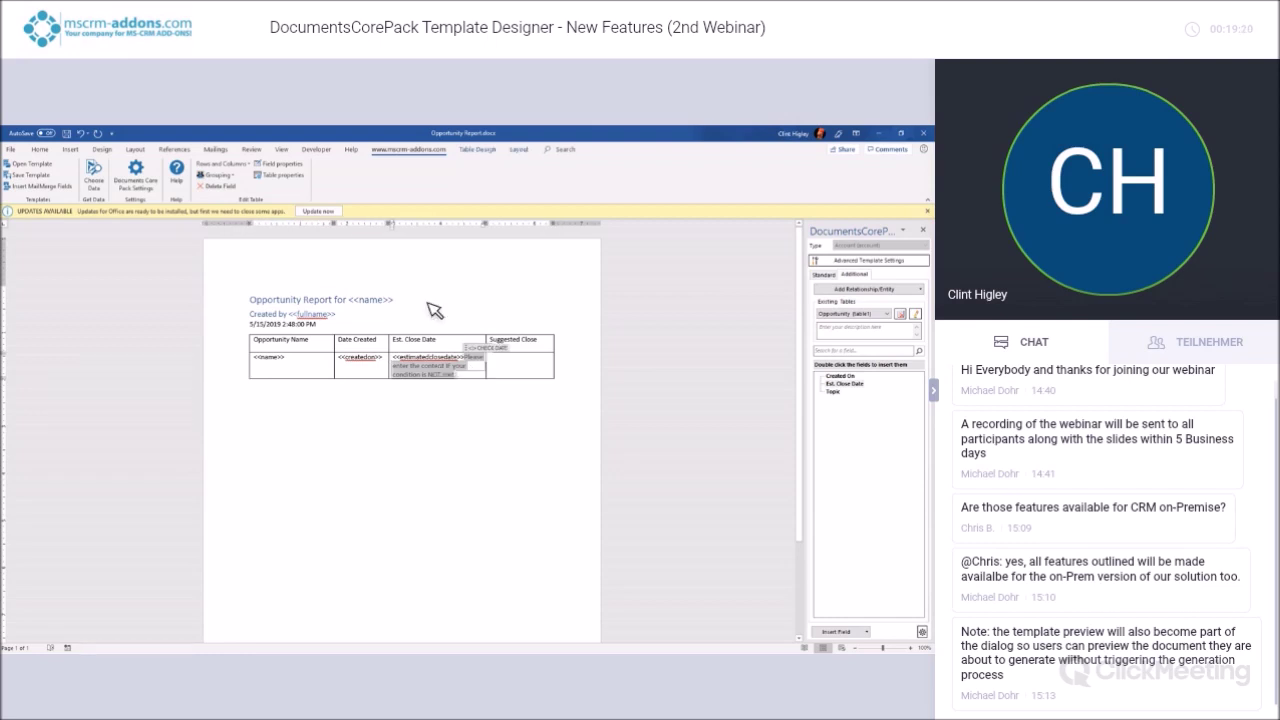
{"action": "left_click", "coordinate": [866, 632]}
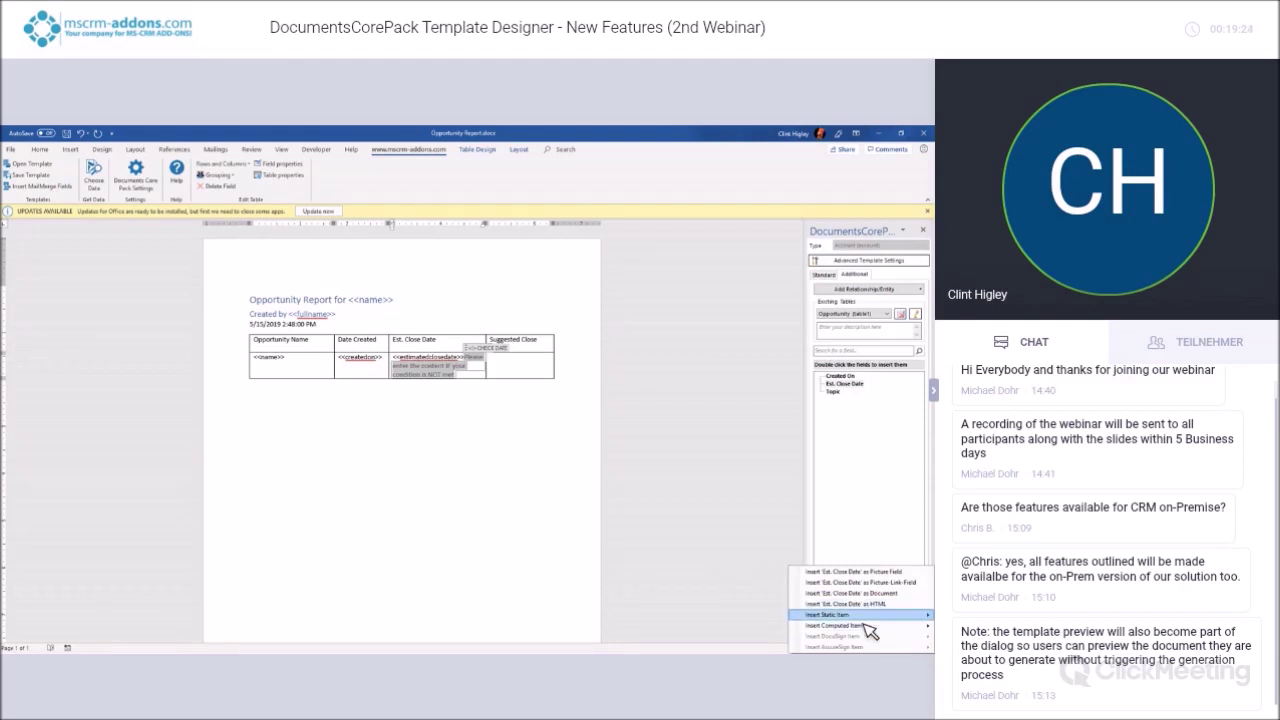
{"action": "mouse_move", "coordinate": [866, 625]}
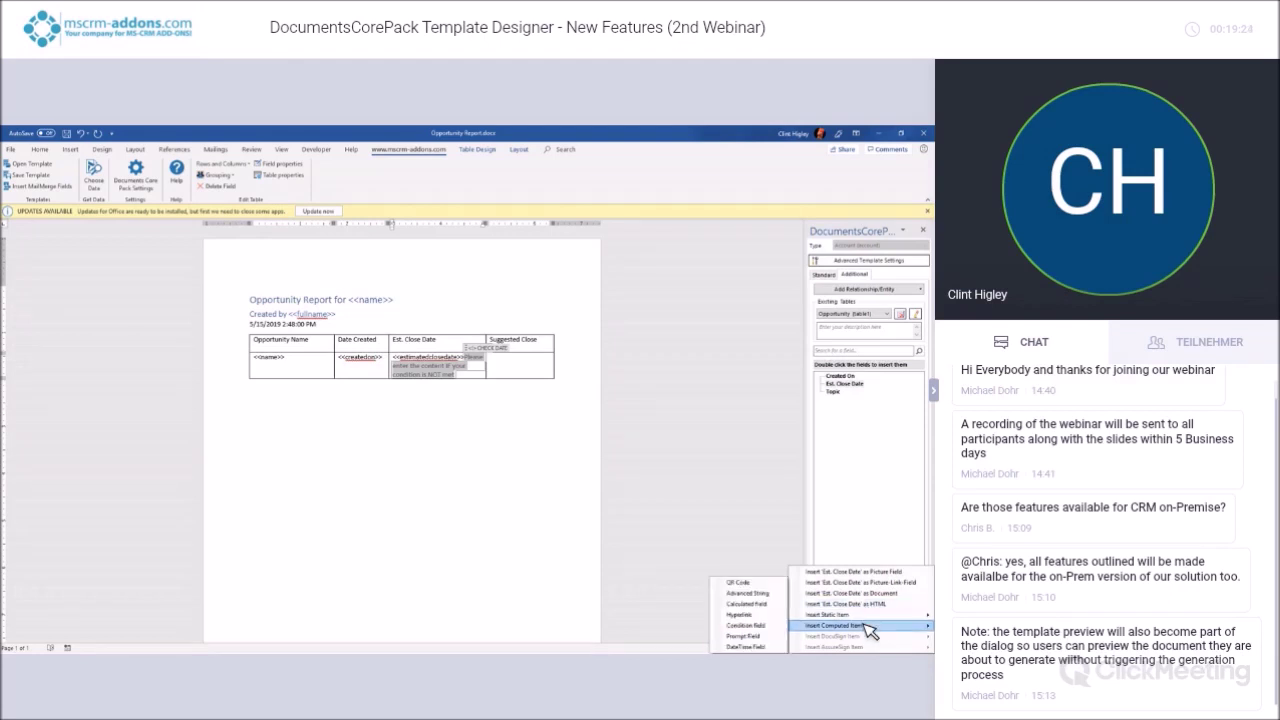
{"action": "left_click", "coordinate": [766, 626]}
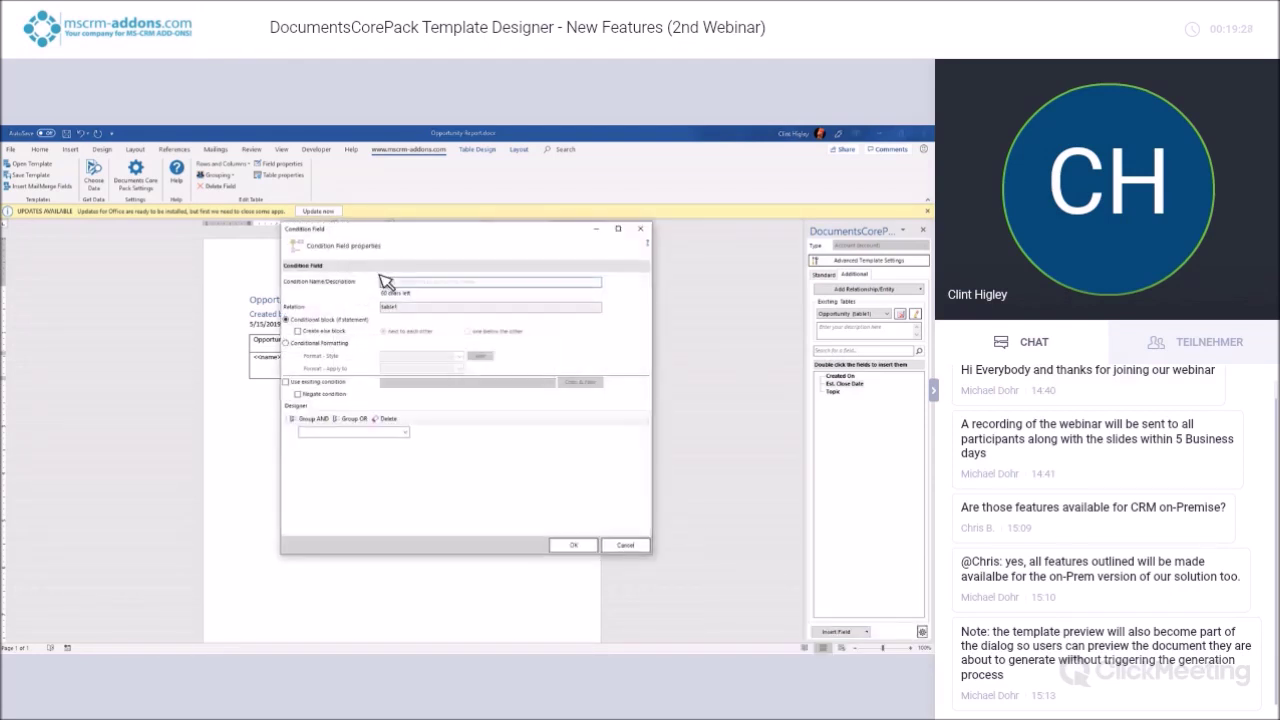
{"action": "type", "text": "d"}
{"action": "type", "text": "ED"}
{"action": "left_click", "coordinate": [331, 344]}
{"action": "left_click", "coordinate": [460, 356]}
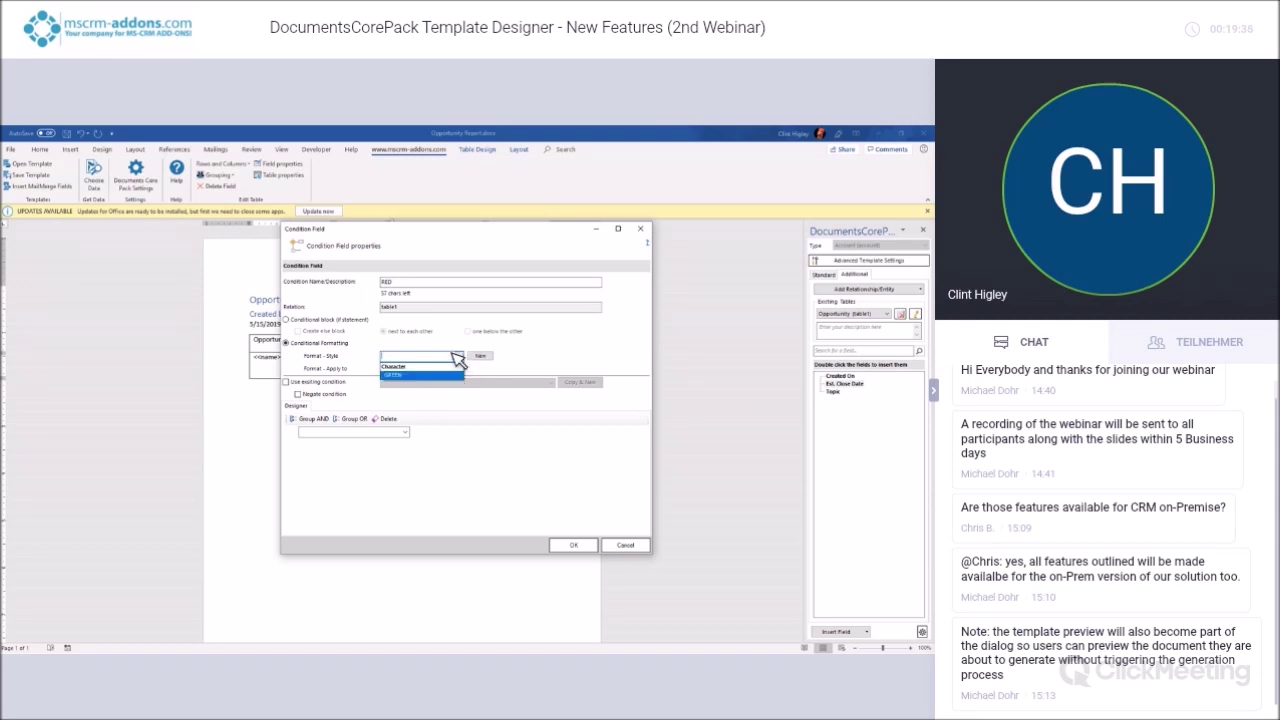
{"action": "left_click", "coordinate": [493, 358]}
{"action": "left_click", "coordinate": [488, 355]}
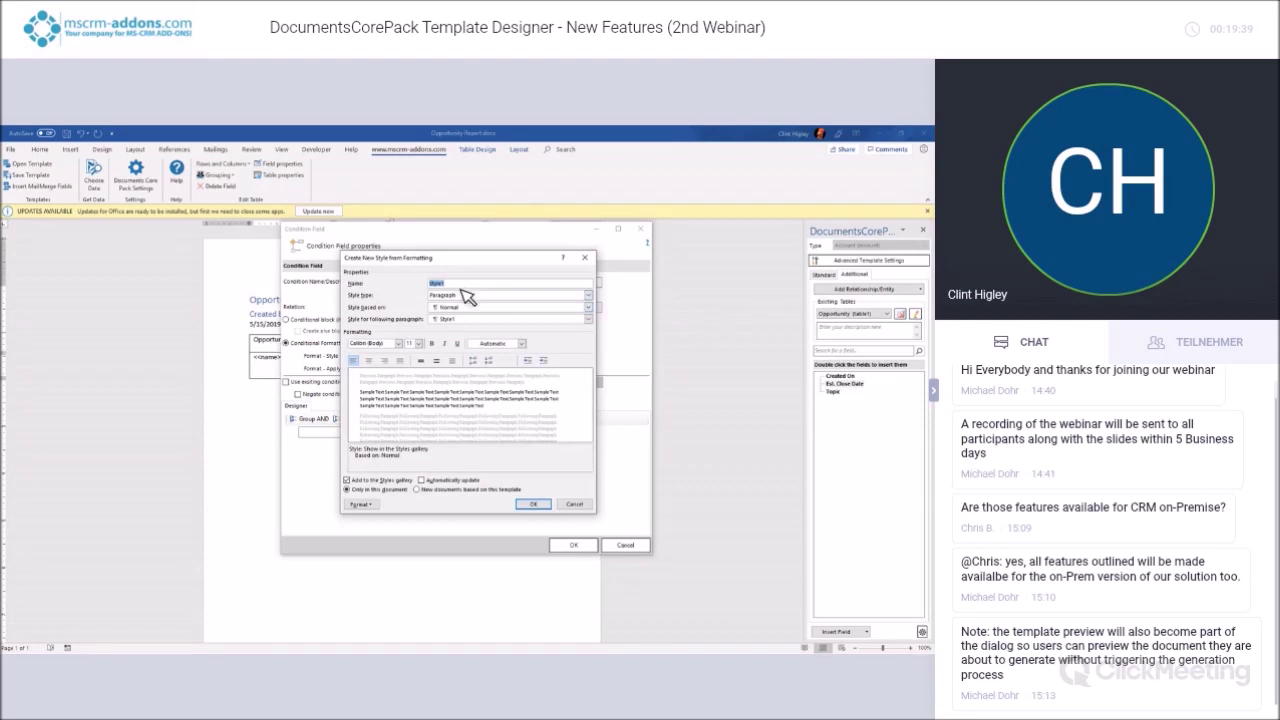
Create the RED character style with bold, red font colour
{"action": "type", "text": "RED"}
{"action": "left_click", "coordinate": [468, 296]}
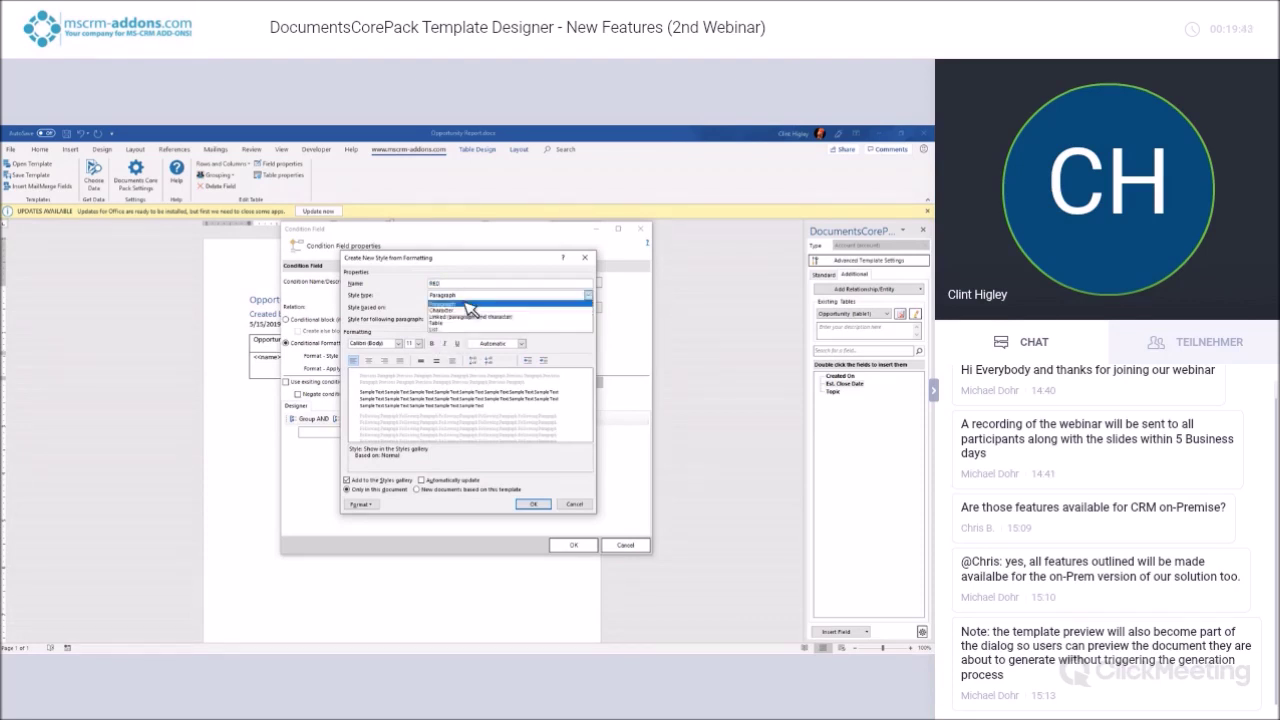
{"action": "left_click", "coordinate": [466, 311]}
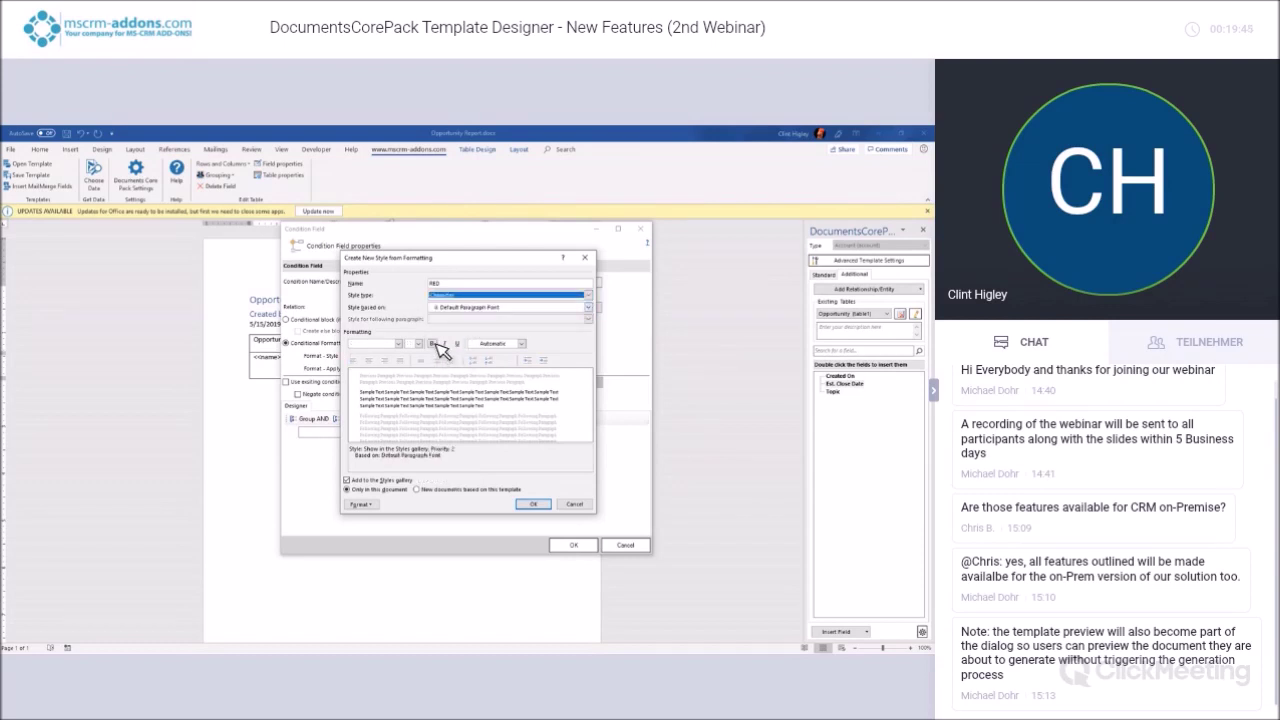
{"action": "left_click", "coordinate": [436, 344]}
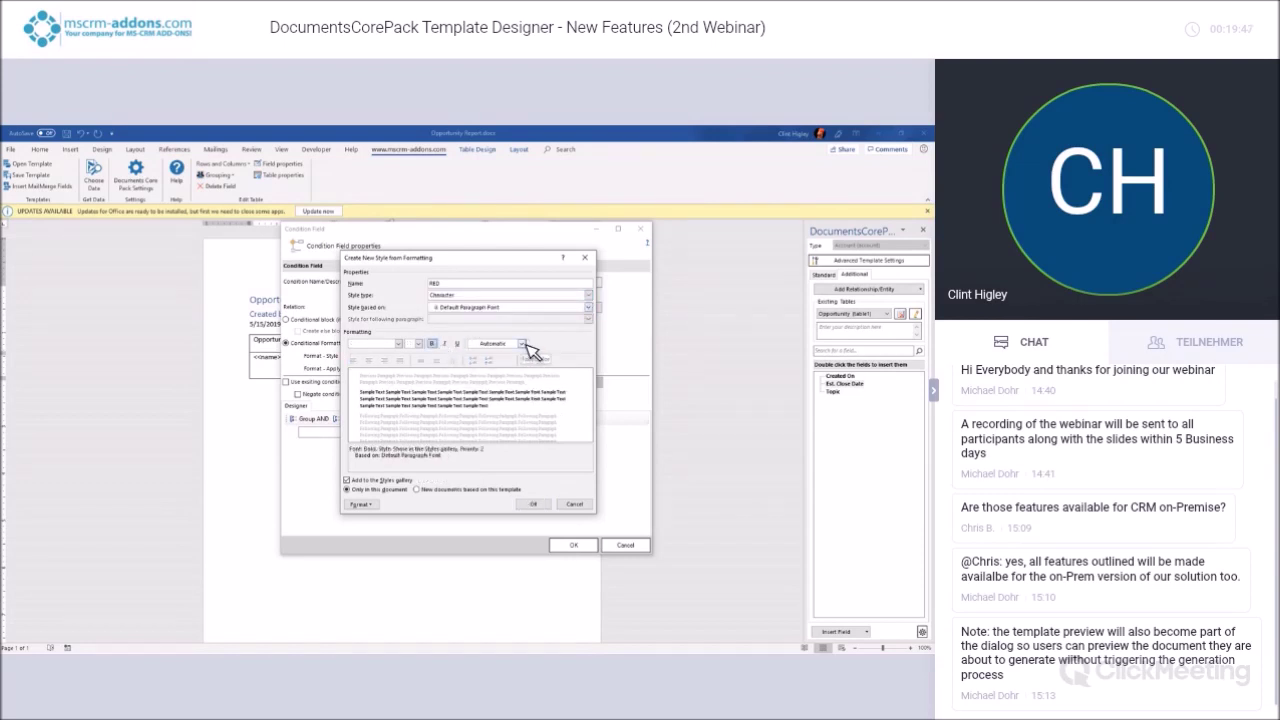
{"action": "left_click", "coordinate": [521, 344]}
{"action": "left_click", "coordinate": [488, 432]}
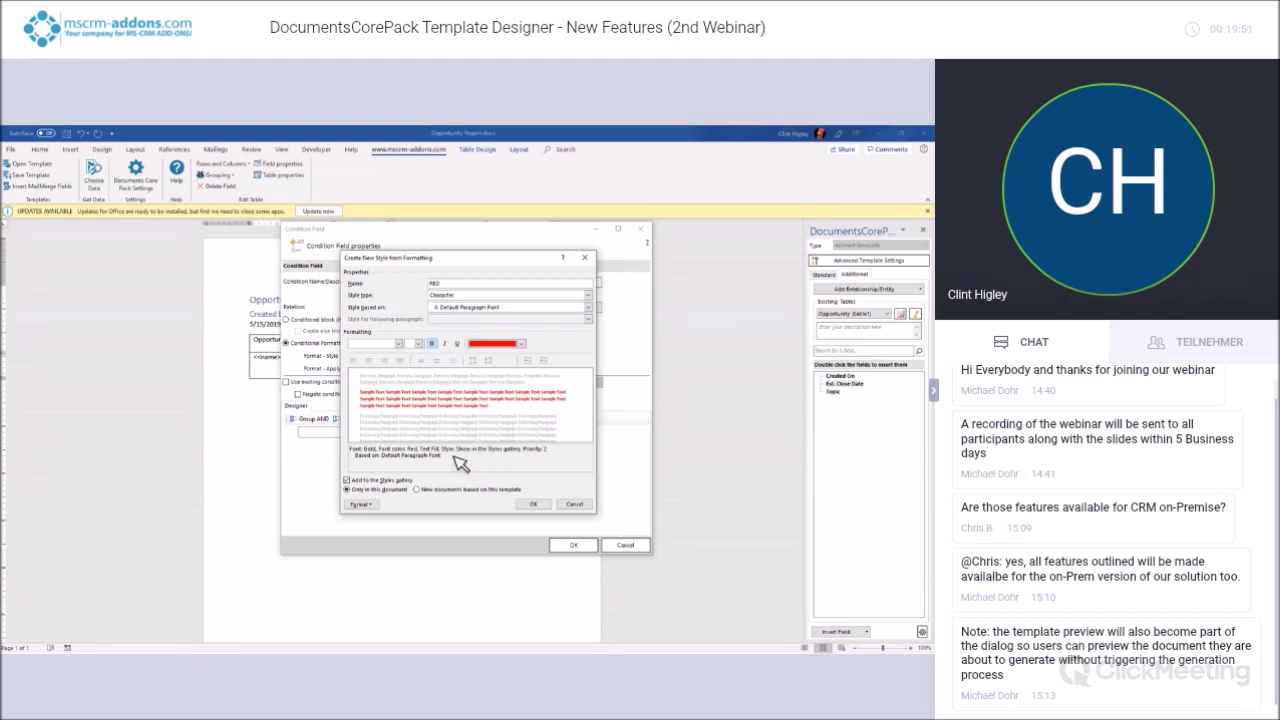
{"action": "left_click", "coordinate": [538, 503]}
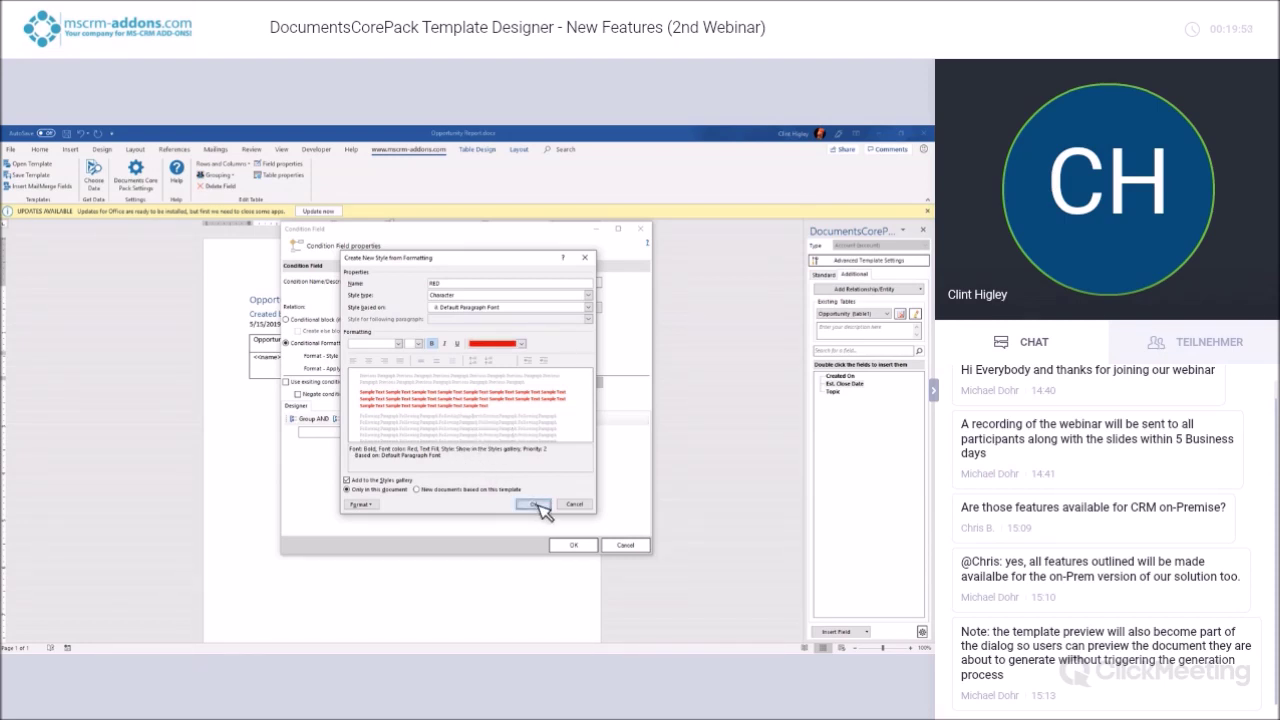
{"action": "left_click", "coordinate": [459, 356]}
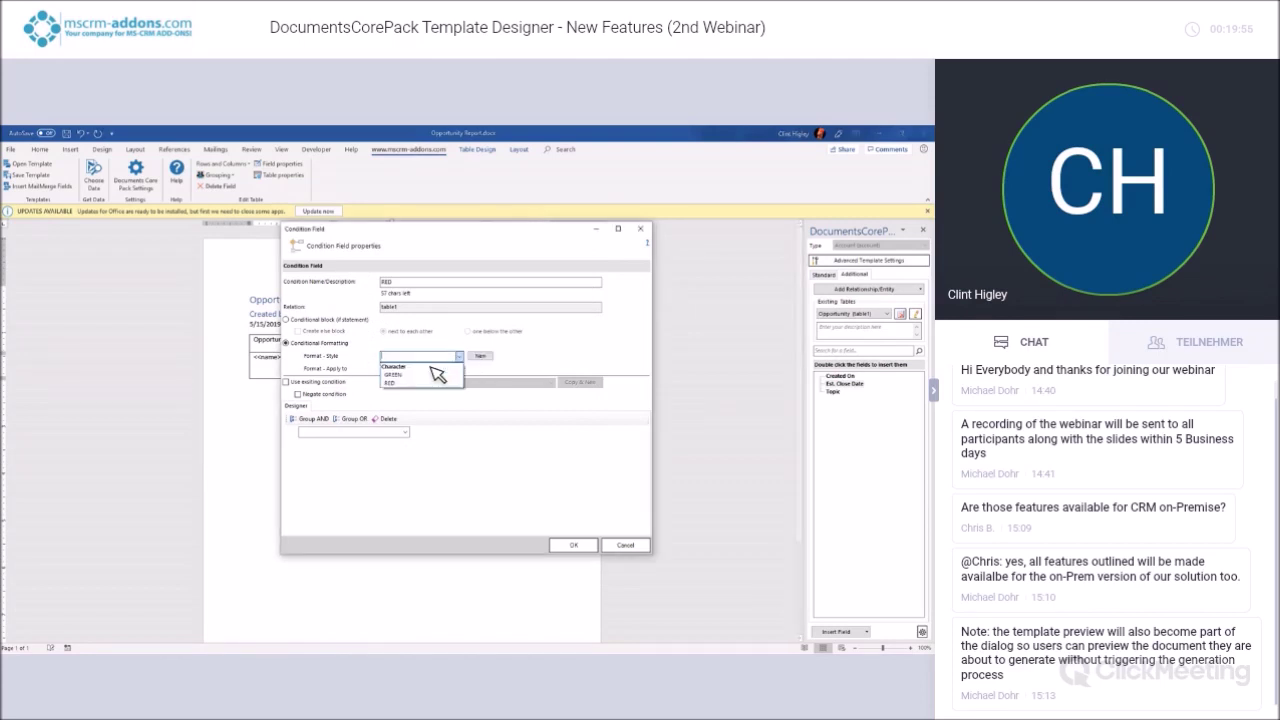
Apply the RED style when Est. Close Date is less than 5/16/2019
{"action": "left_click", "coordinate": [415, 384]}
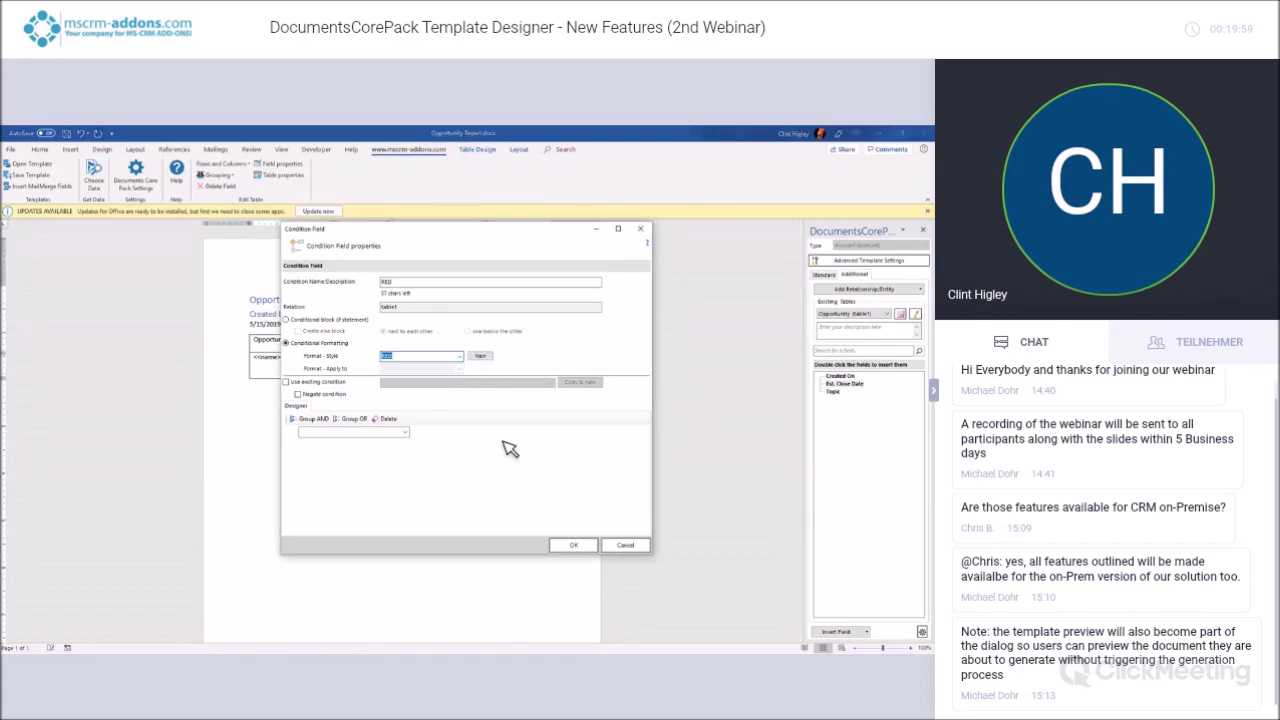
{"action": "left_click", "coordinate": [405, 432]}
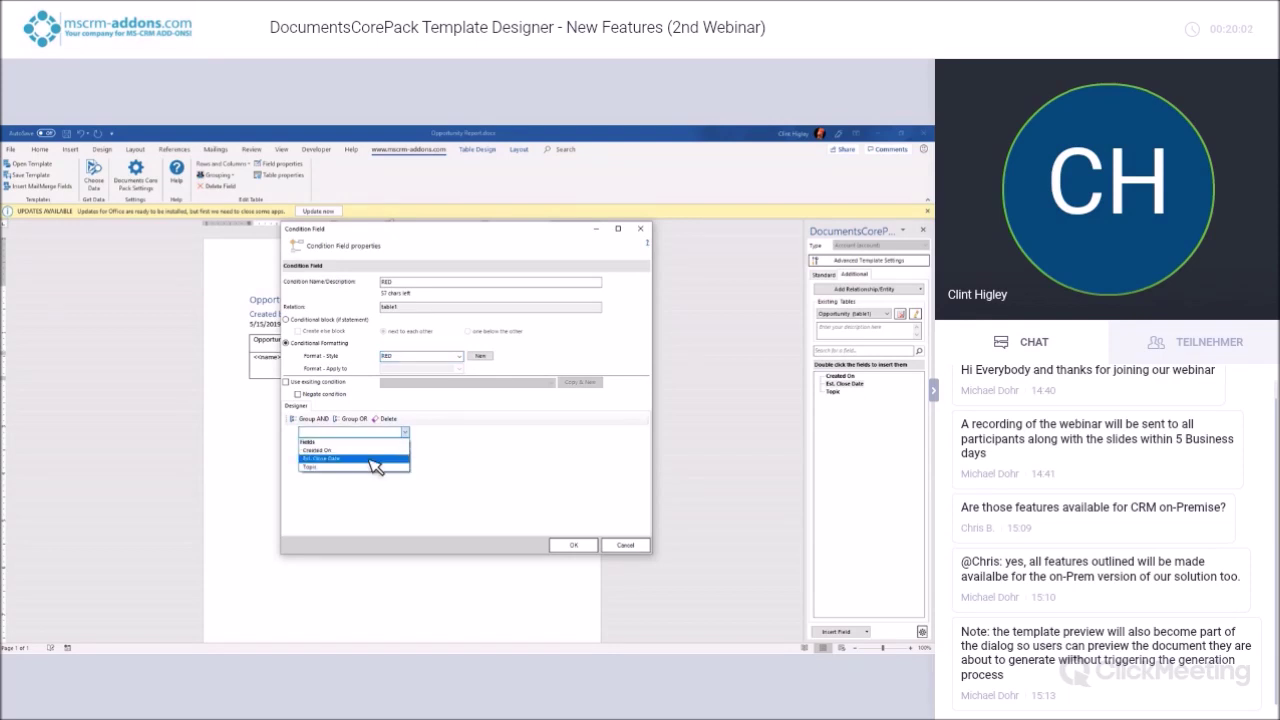
{"action": "left_click", "coordinate": [371, 456]}
{"action": "left_click", "coordinate": [478, 432]}
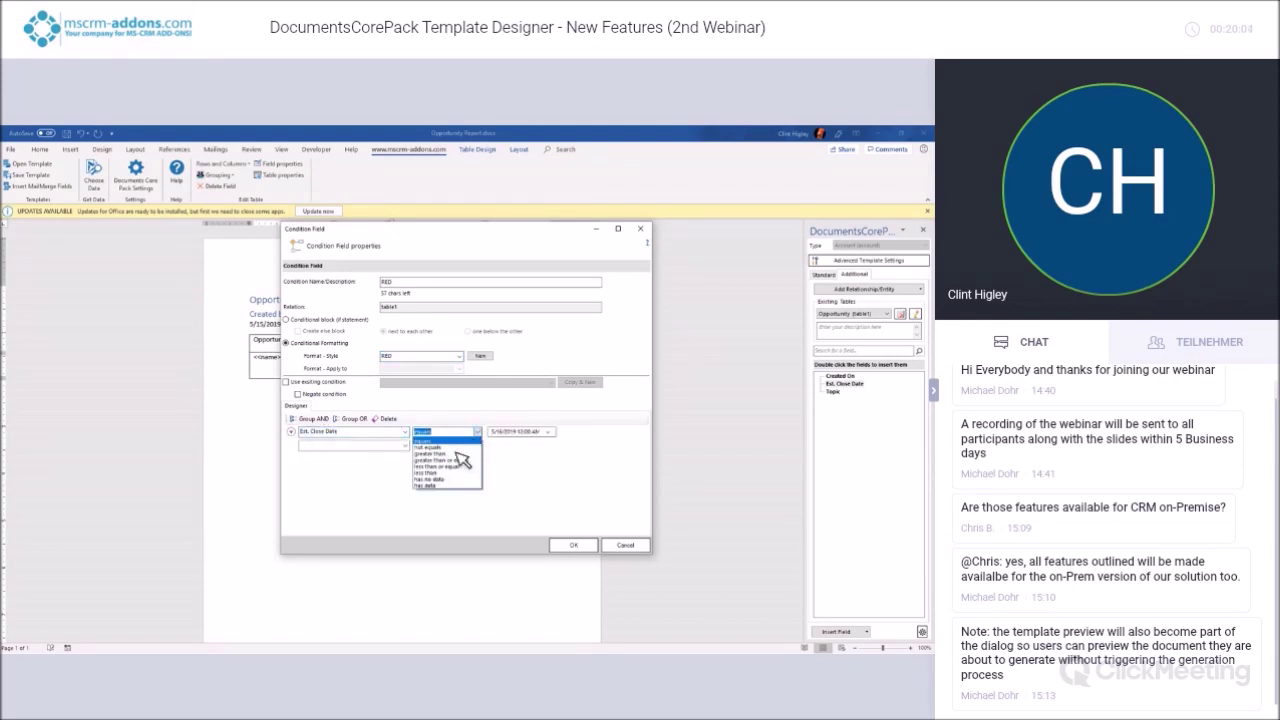
{"action": "left_click", "coordinate": [452, 472]}
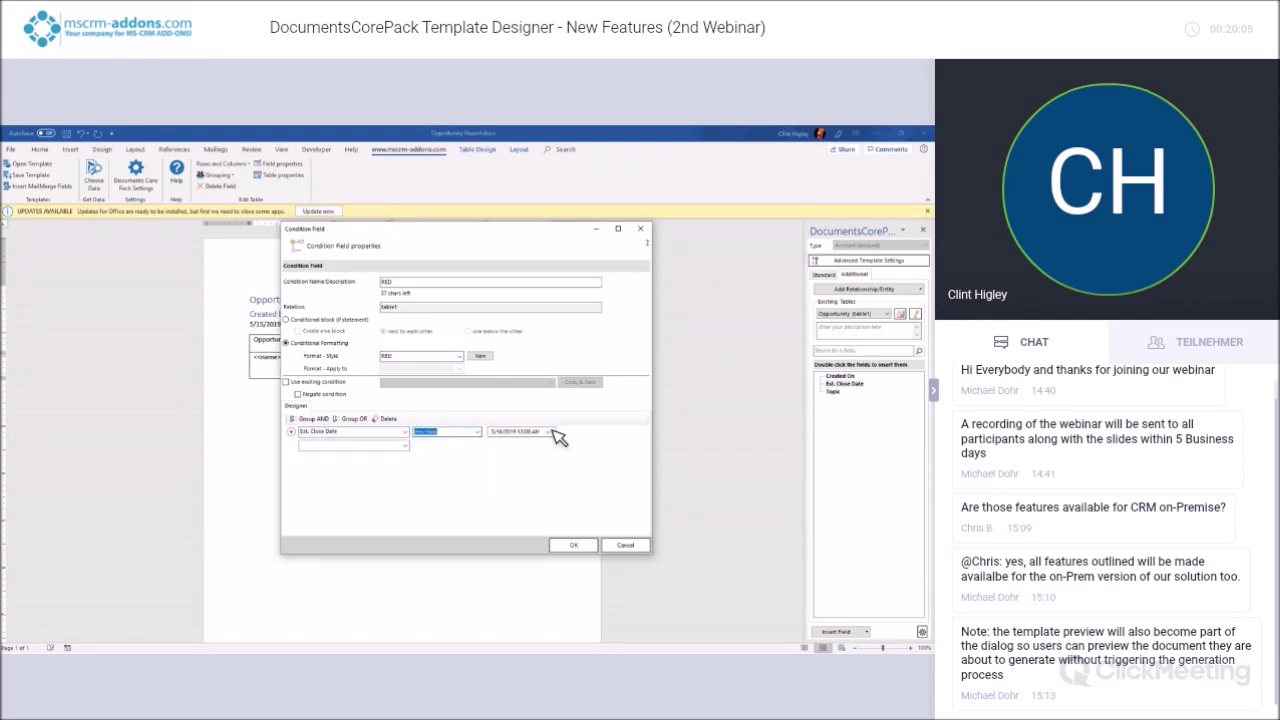
{"action": "left_click", "coordinate": [549, 432]}
{"action": "left_click", "coordinate": [552, 430]}
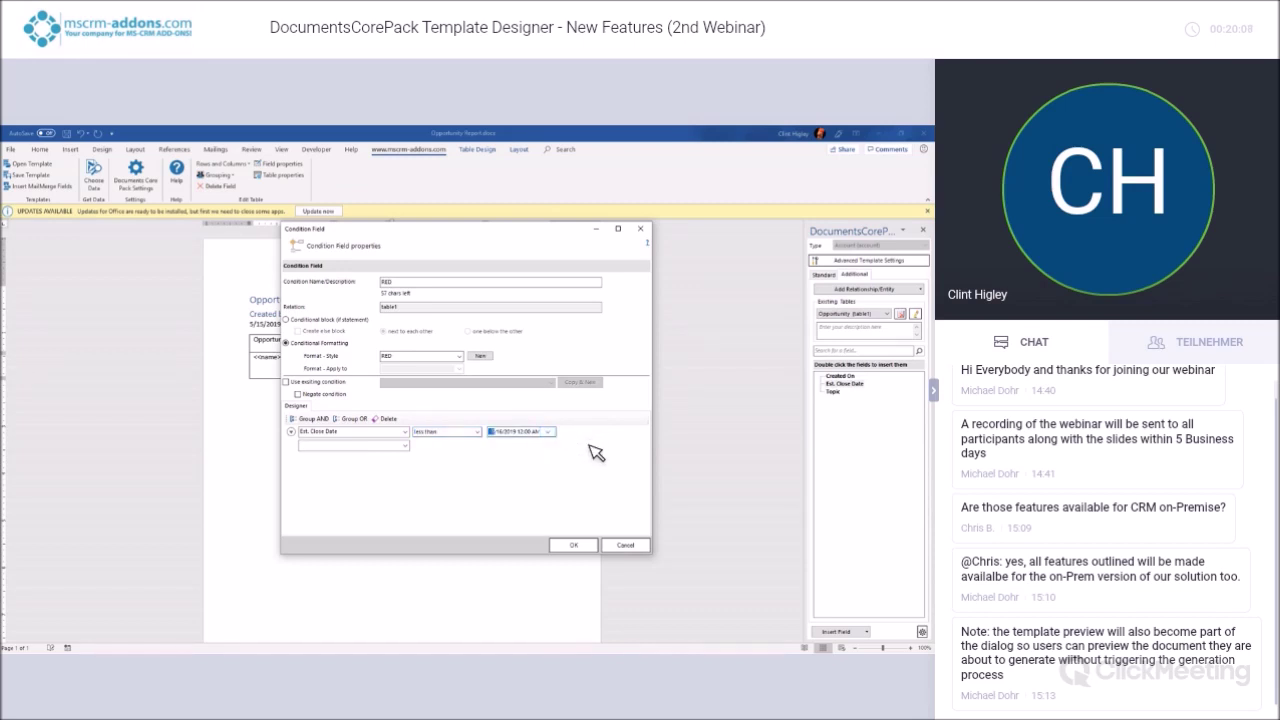
{"action": "left_click", "coordinate": [578, 546]}
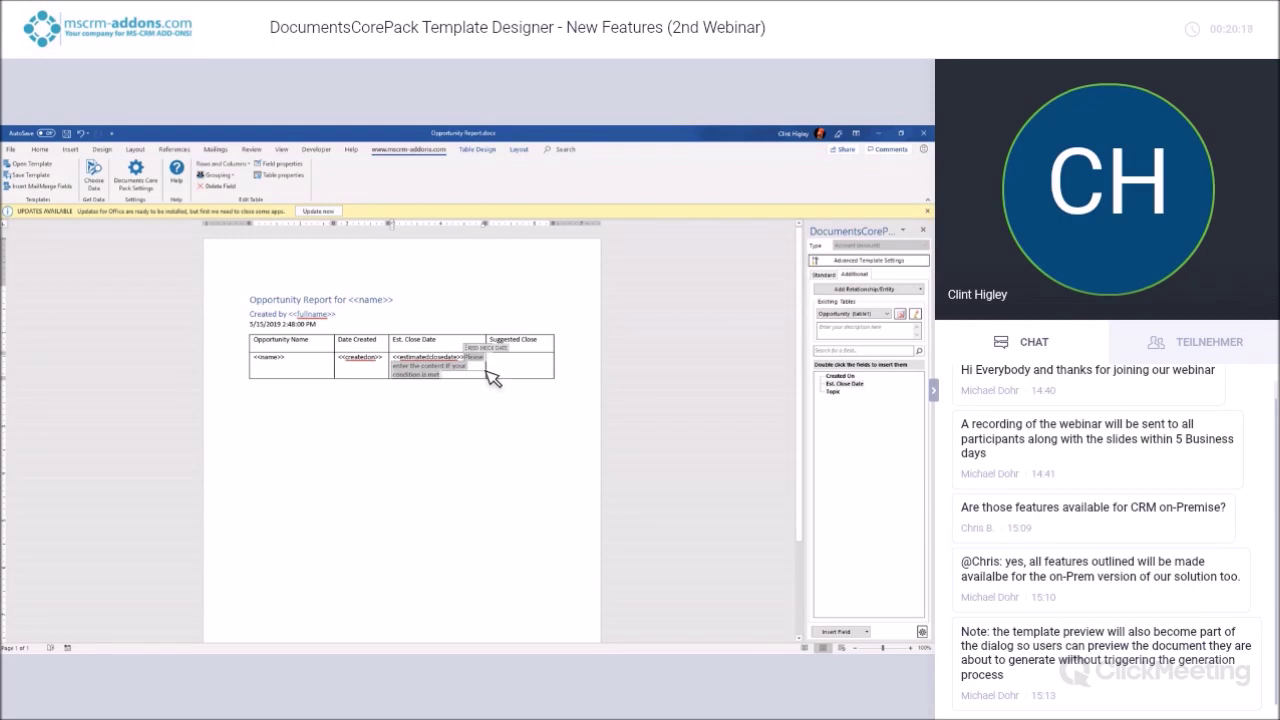
Insert the Est. Close Date merge field into the cell inside the RED condition
{"action": "double_click", "coordinate": [858, 388]}
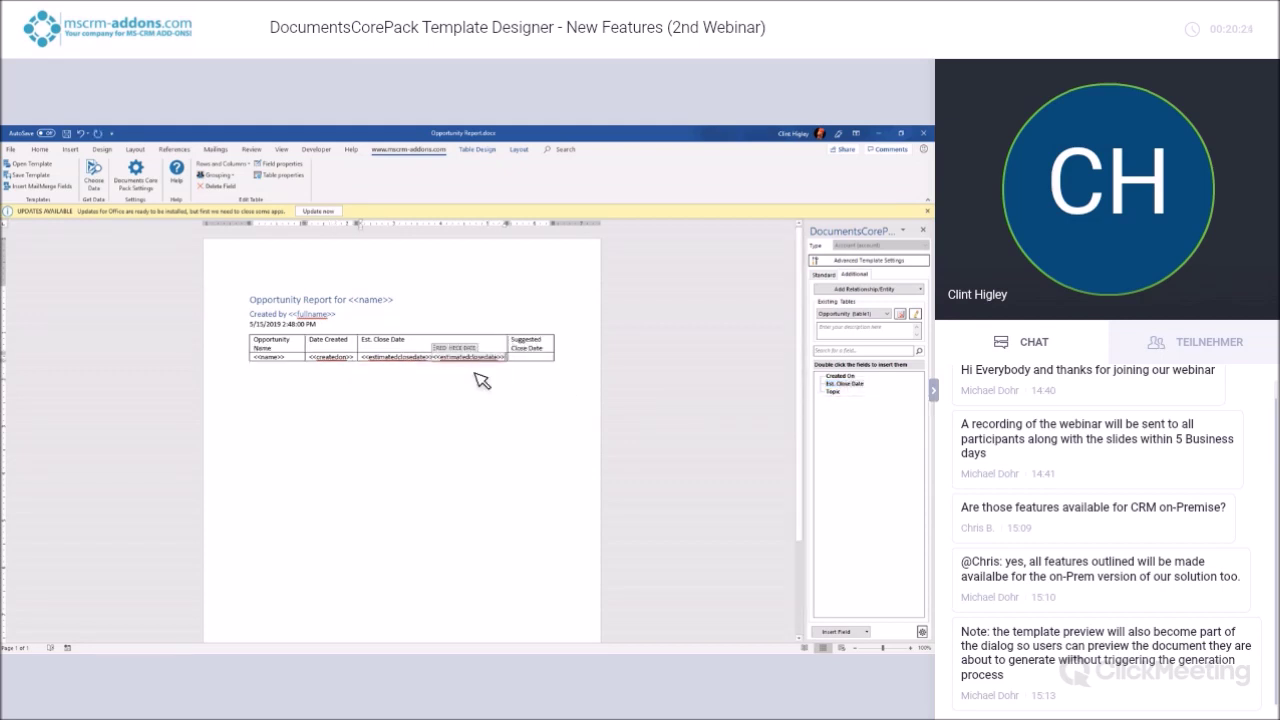
{"action": "left_click", "coordinate": [408, 358]}
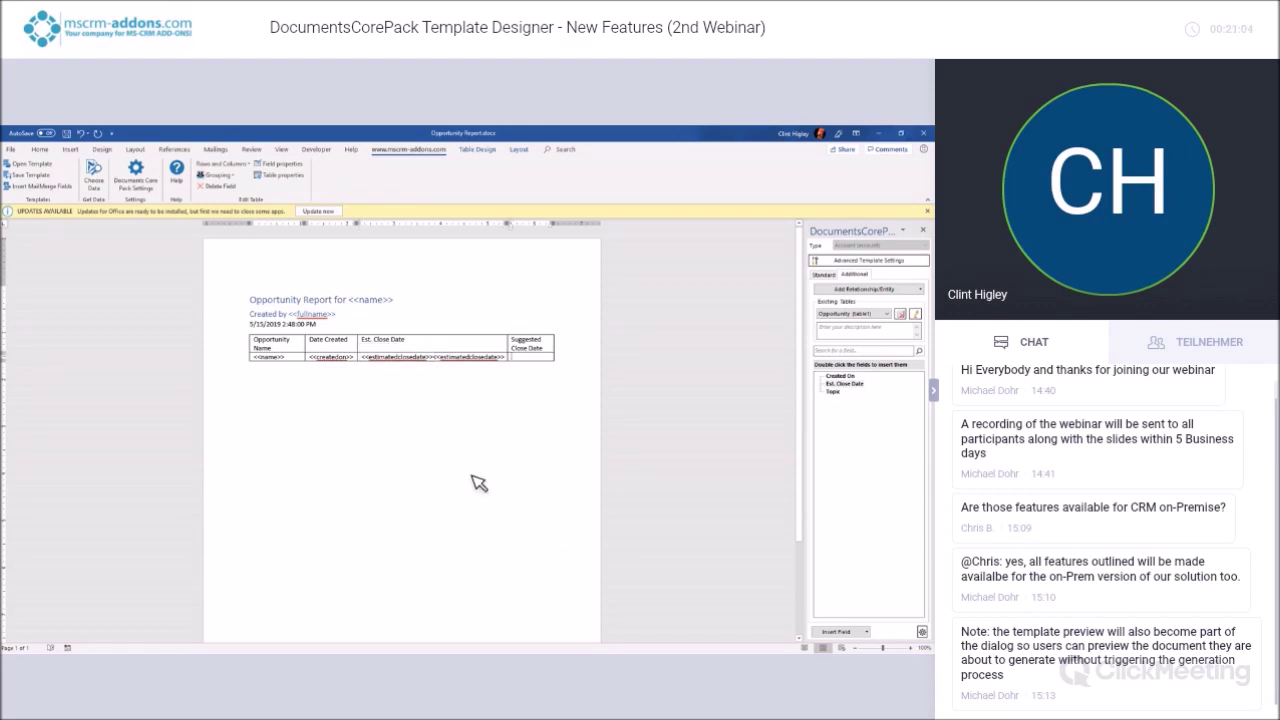
Add a condition block to Suggested Close Date reusing the CHECK DATE condition, negated
{"action": "left_click", "coordinate": [868, 632]}
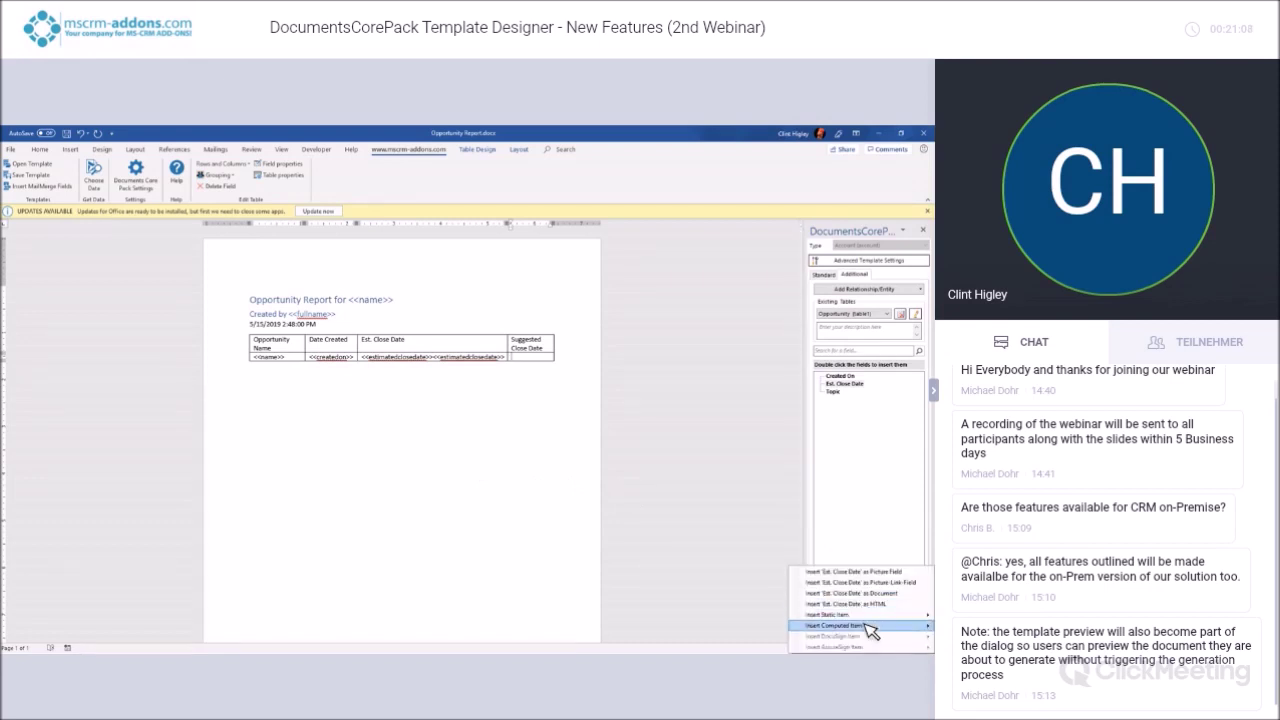
{"action": "left_click", "coordinate": [783, 631]}
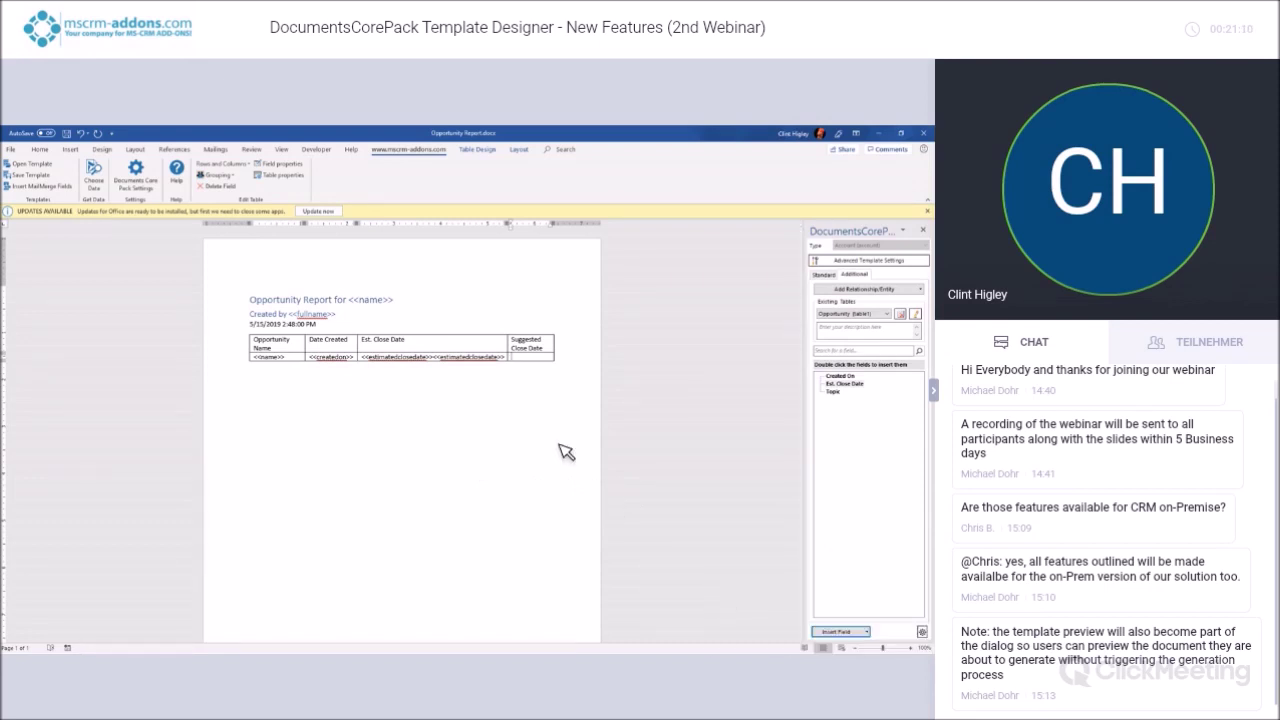
{"action": "left_click_drag", "start_coordinate": [425, 232], "coordinate": [678, 250]}
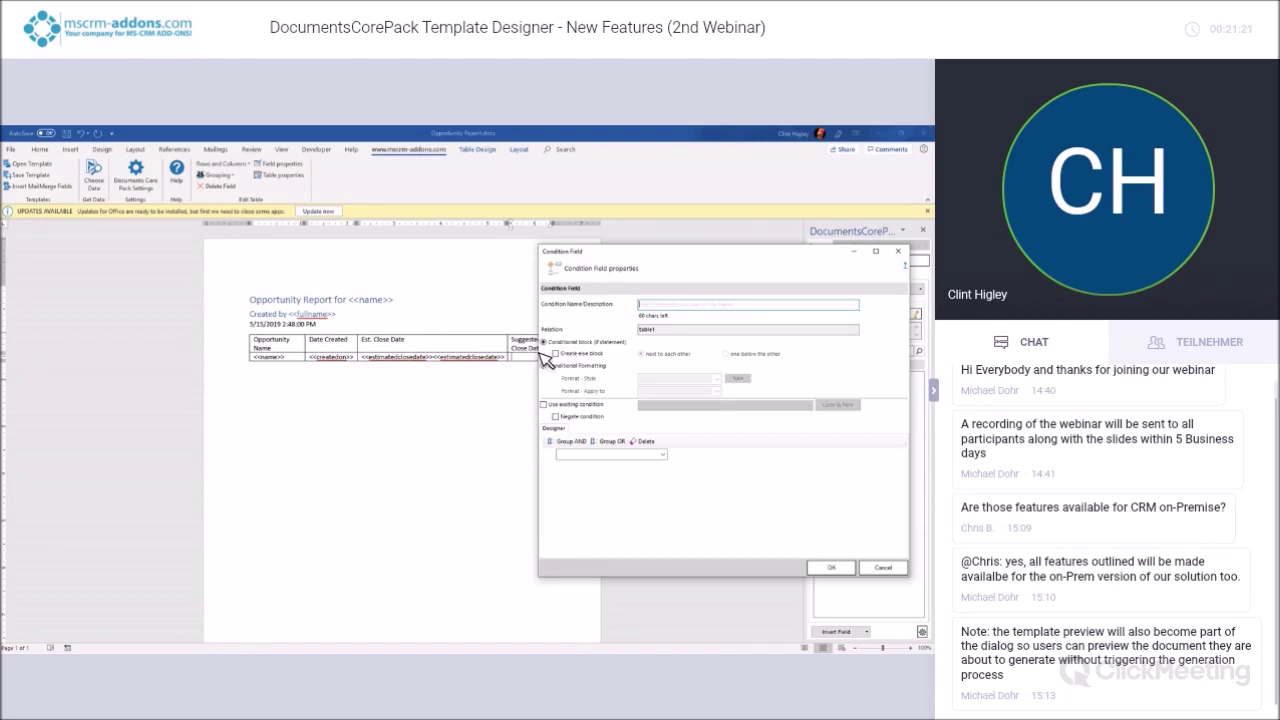
{"action": "left_click_drag", "start_coordinate": [614, 258], "coordinate": [364, 242]}
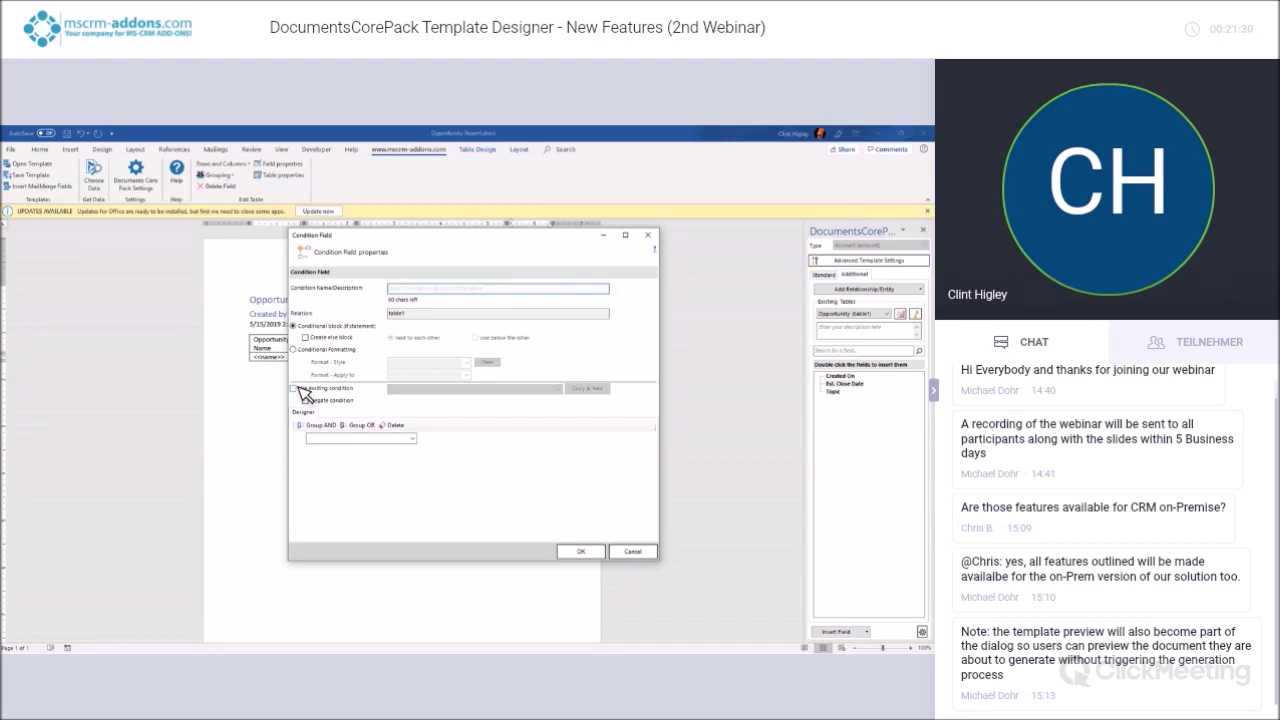
{"action": "left_click", "coordinate": [296, 388]}
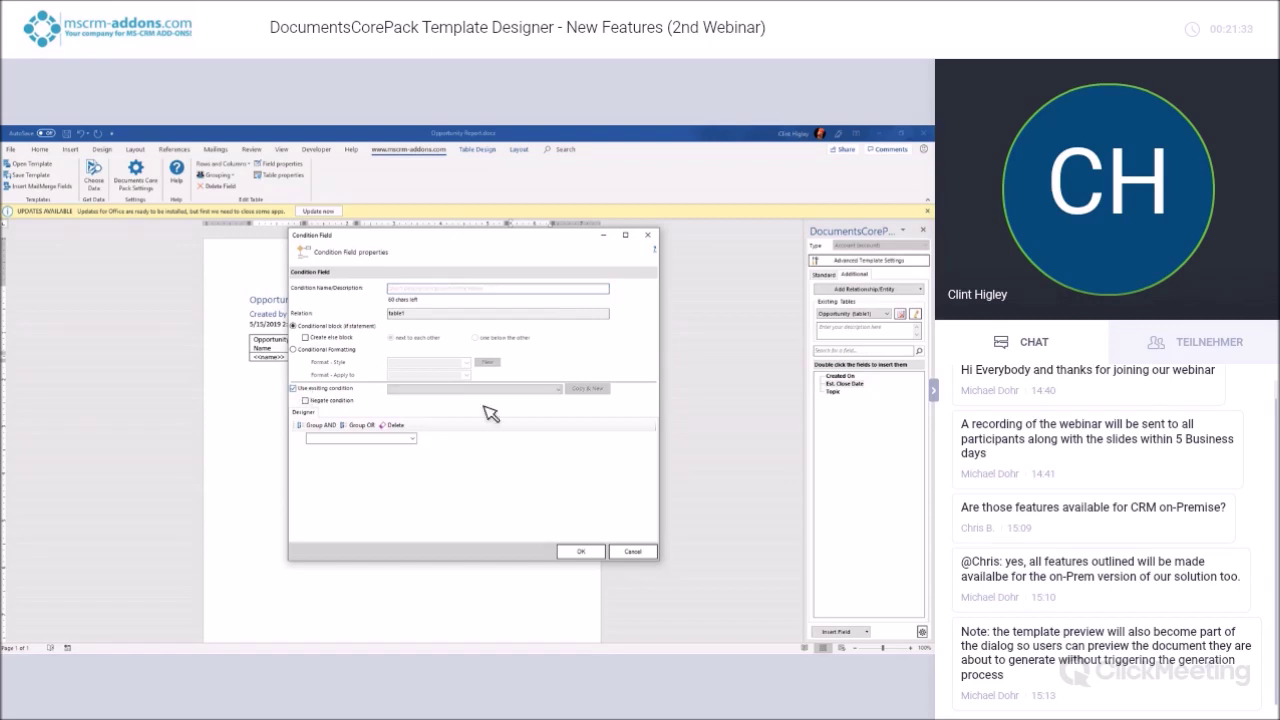
{"action": "left_click", "coordinate": [561, 388]}
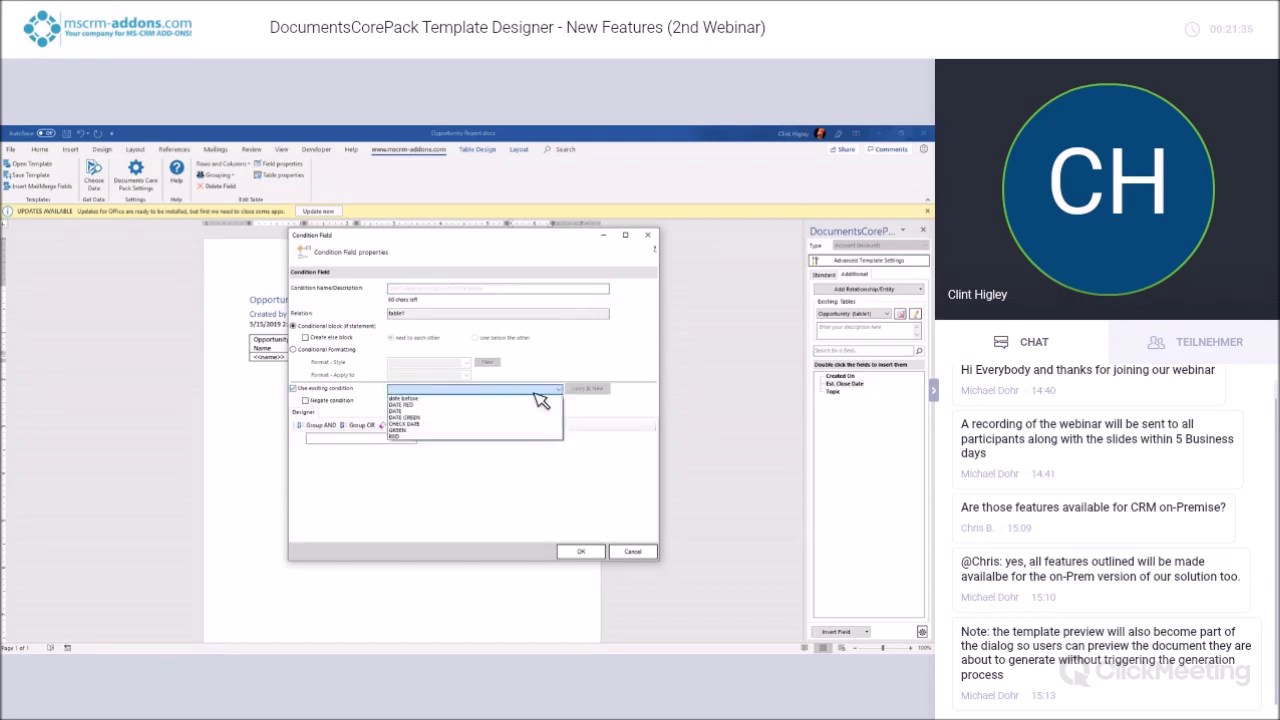
{"action": "left_click", "coordinate": [490, 424]}
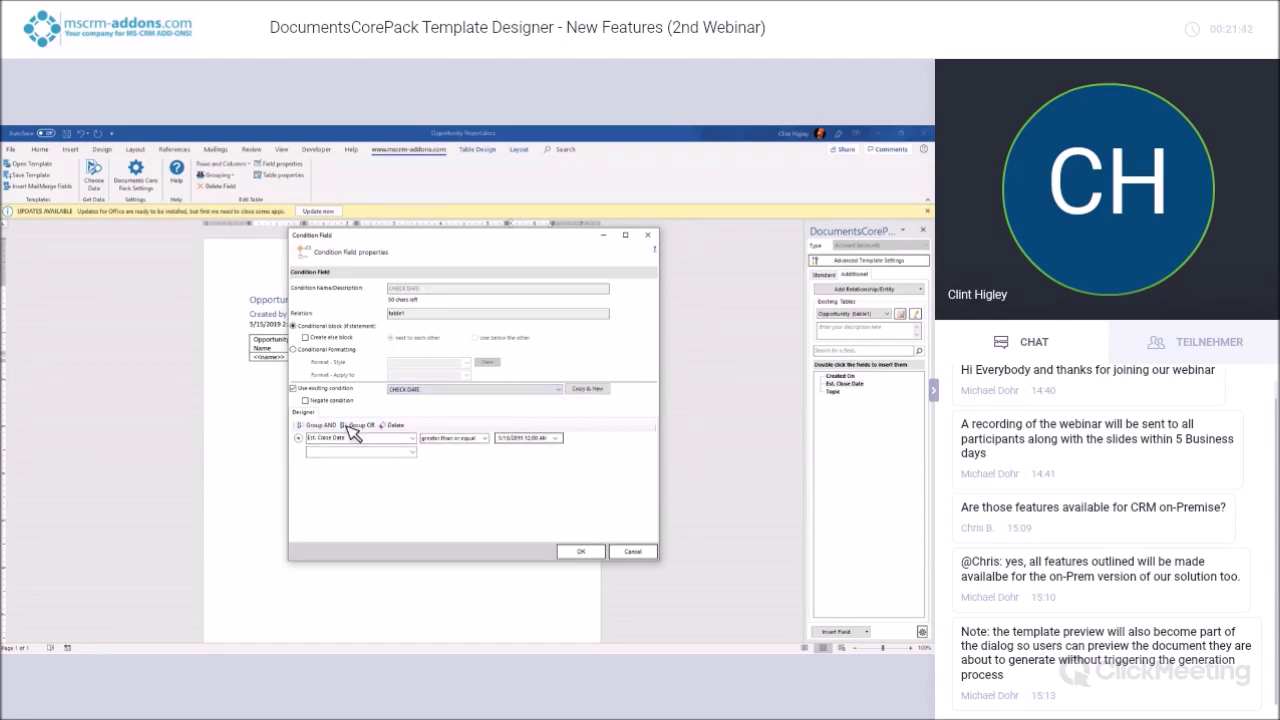
{"action": "left_click", "coordinate": [305, 400]}
{"action": "left_click", "coordinate": [583, 552]}
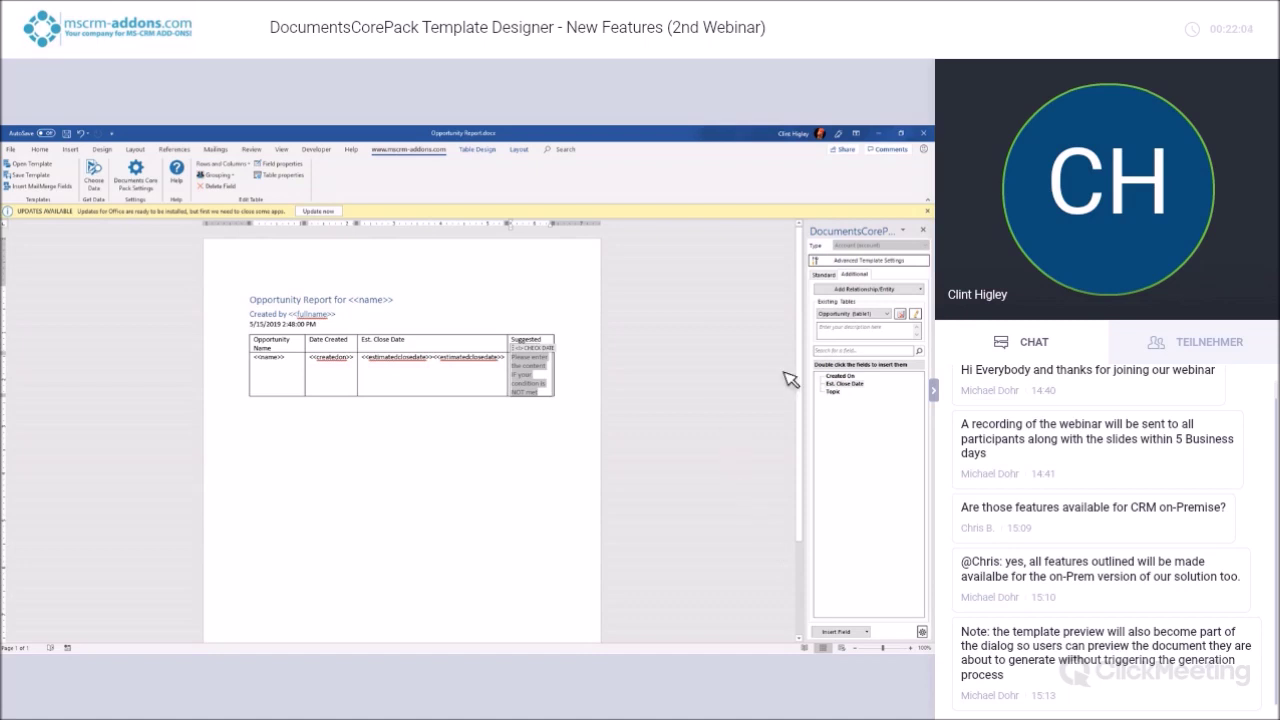
Start inserting a computed DateTime field
{"action": "left_click", "coordinate": [868, 632]}
{"action": "mouse_move", "coordinate": [860, 632]}
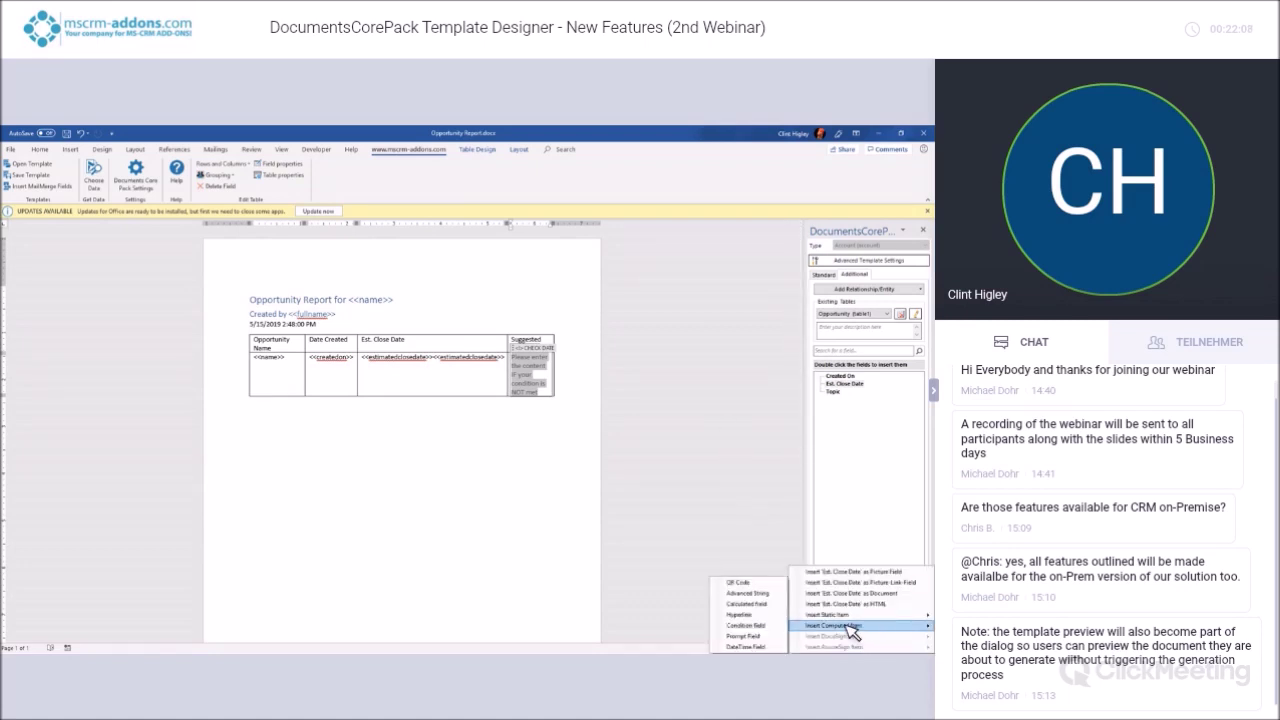
{"action": "left_click", "coordinate": [753, 647]}
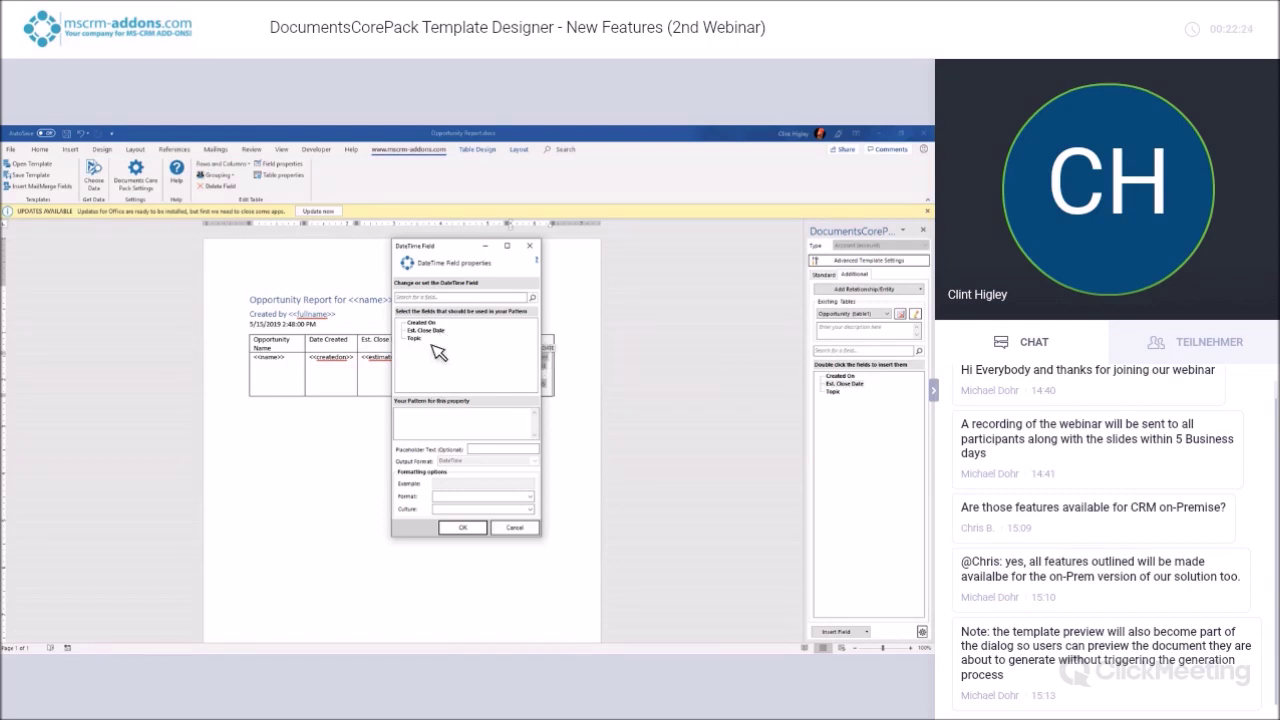
Build the date field from Est. Close Date with placeholder NEW EST DATE in short date format
{"action": "double_click", "coordinate": [441, 331]}
{"action": "left_click", "coordinate": [477, 430]}
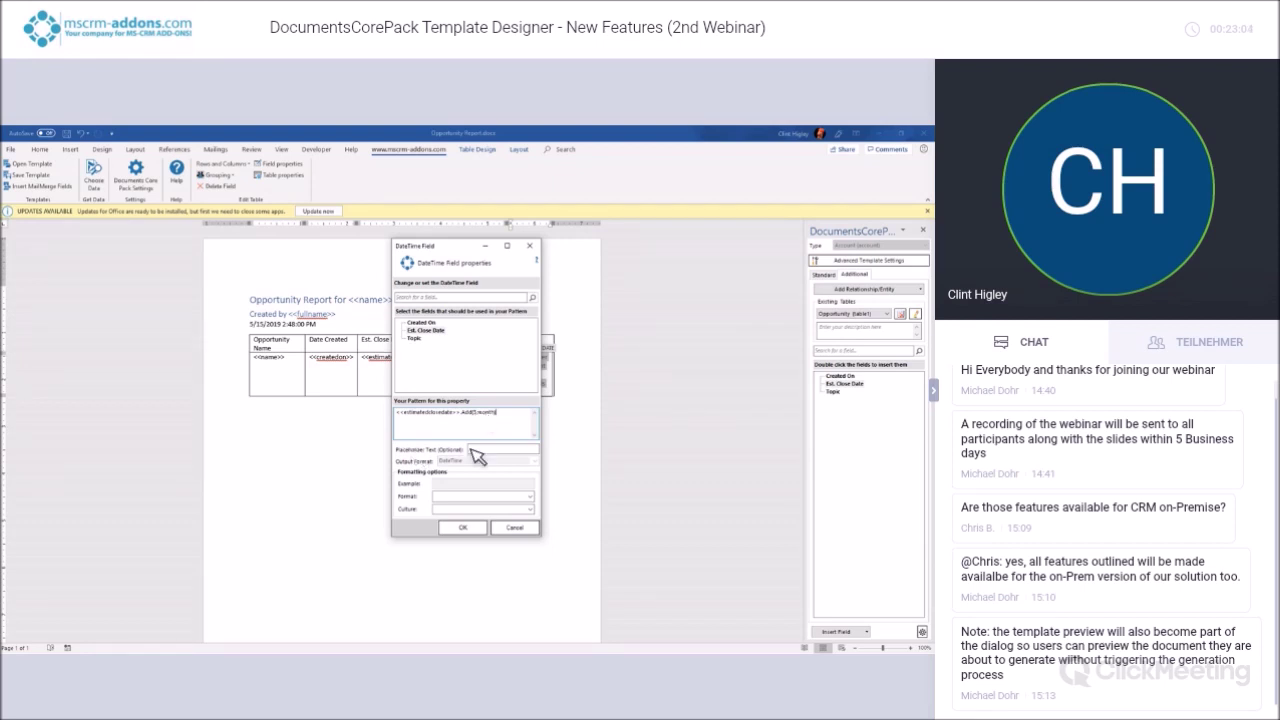
{"action": "left_click", "coordinate": [478, 450]}
{"action": "left_click", "coordinate": [530, 497]}
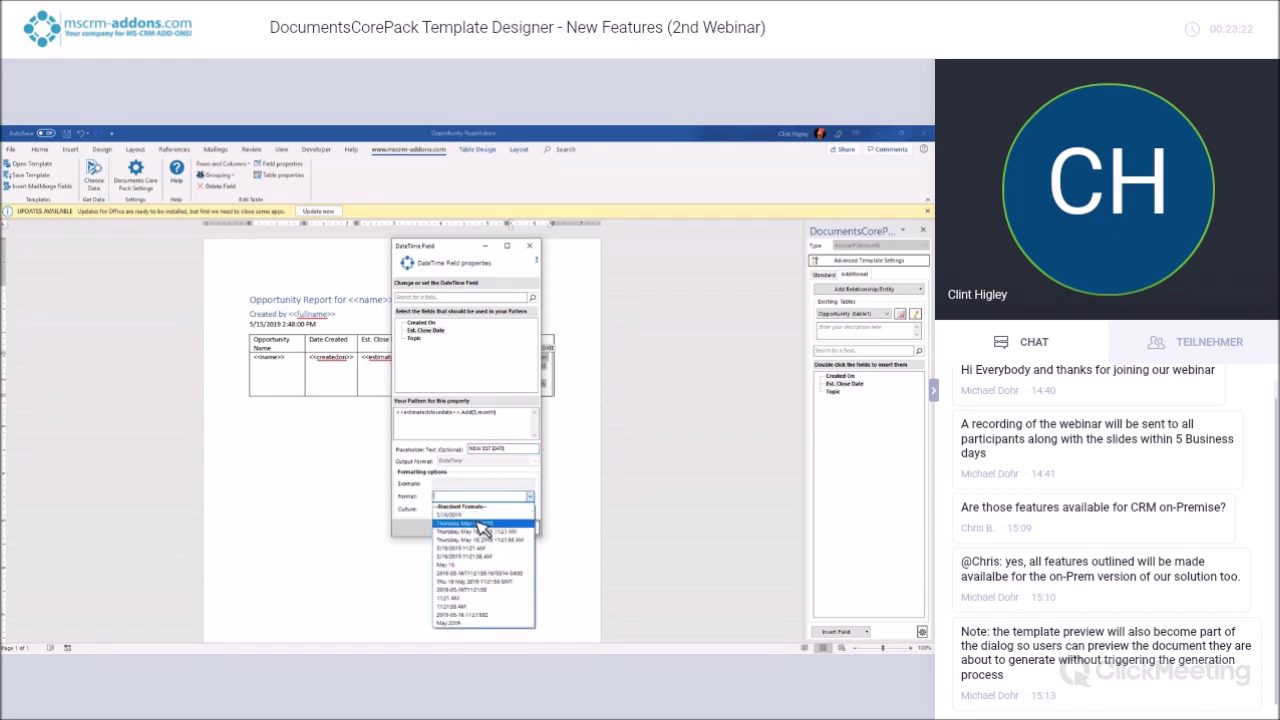
{"action": "left_click", "coordinate": [477, 514]}
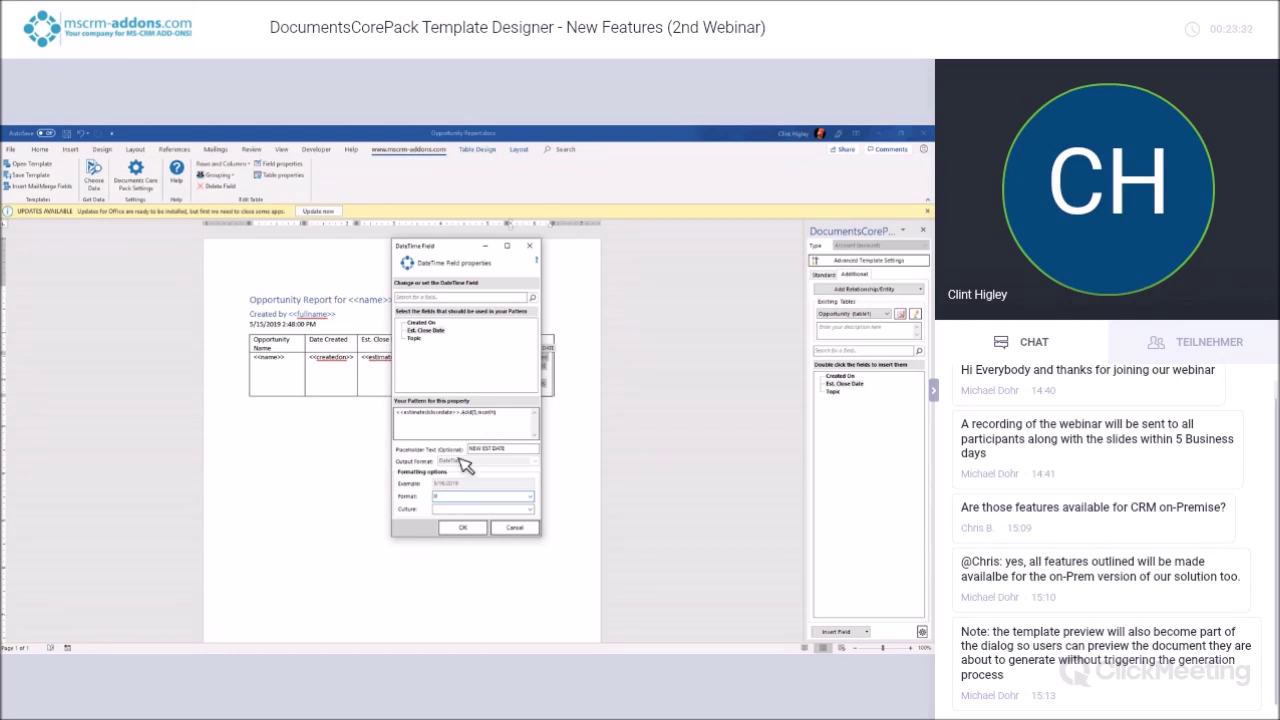
{"action": "left_click", "coordinate": [463, 529]}
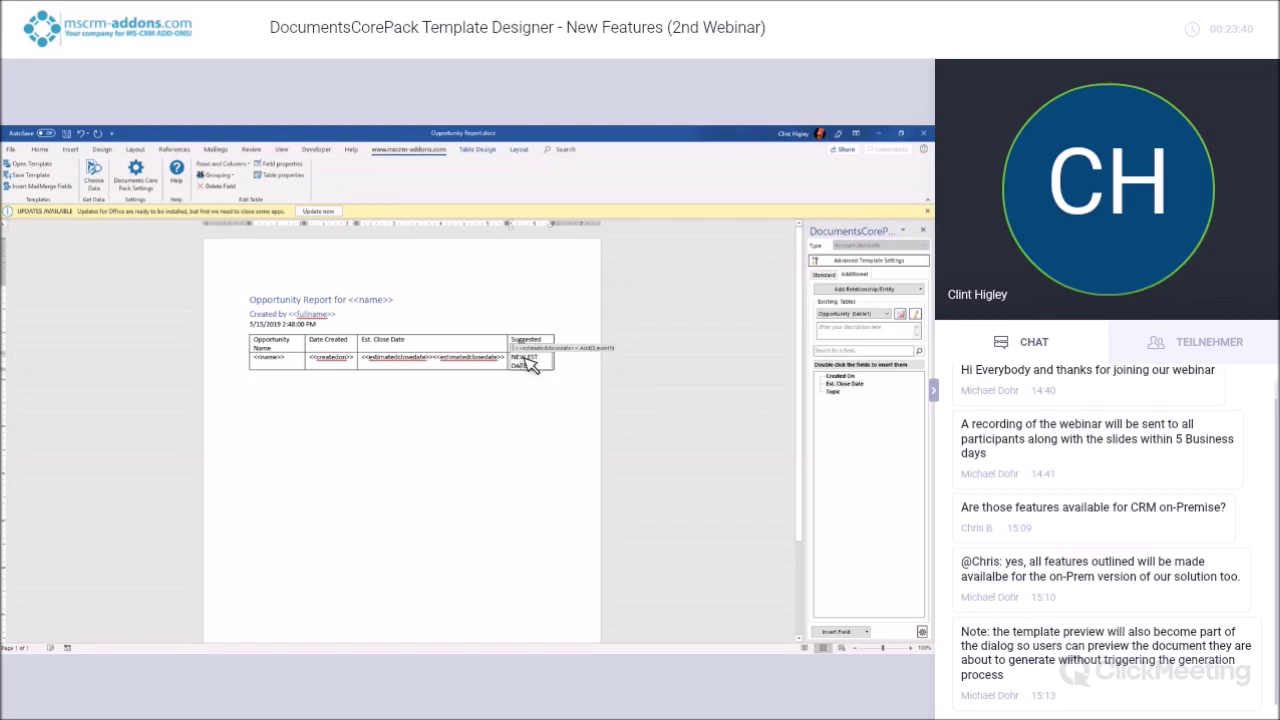
{"action": "left_click", "coordinate": [458, 272]}
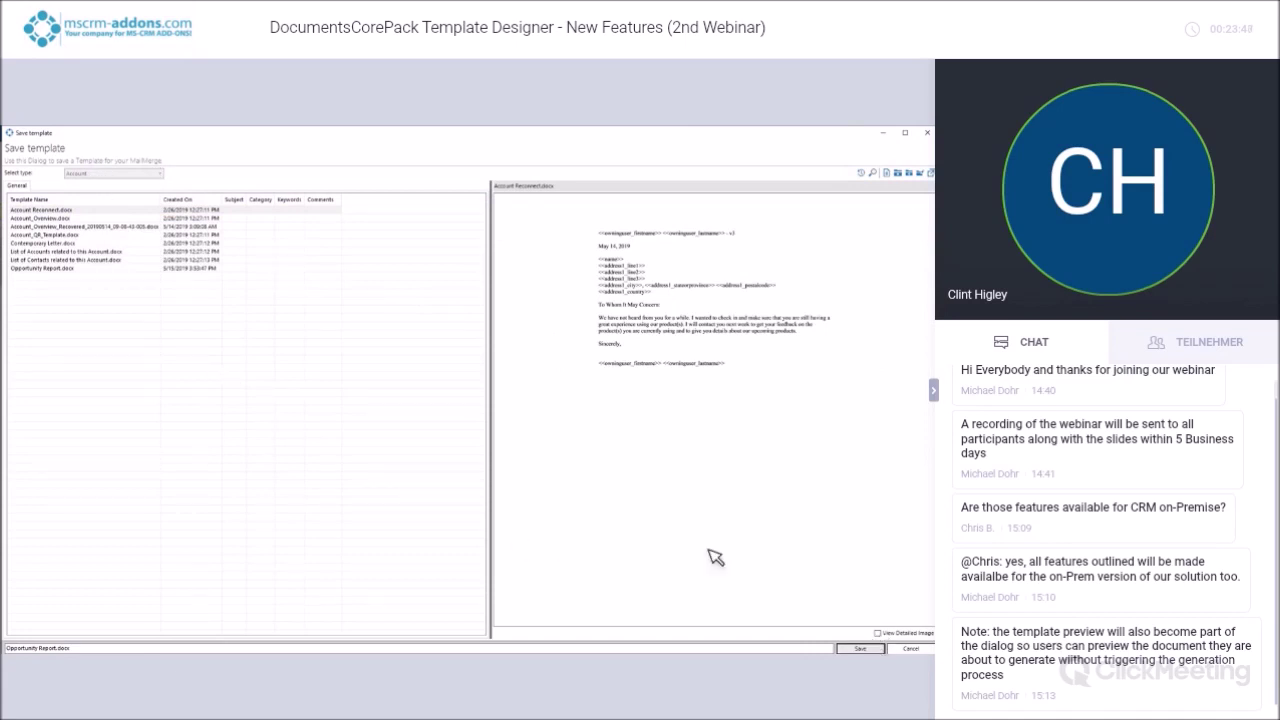
Save the template as Opportunity Report.docx, confirm the prompt, and dismiss the save window
{"action": "left_click", "coordinate": [508, 417]}
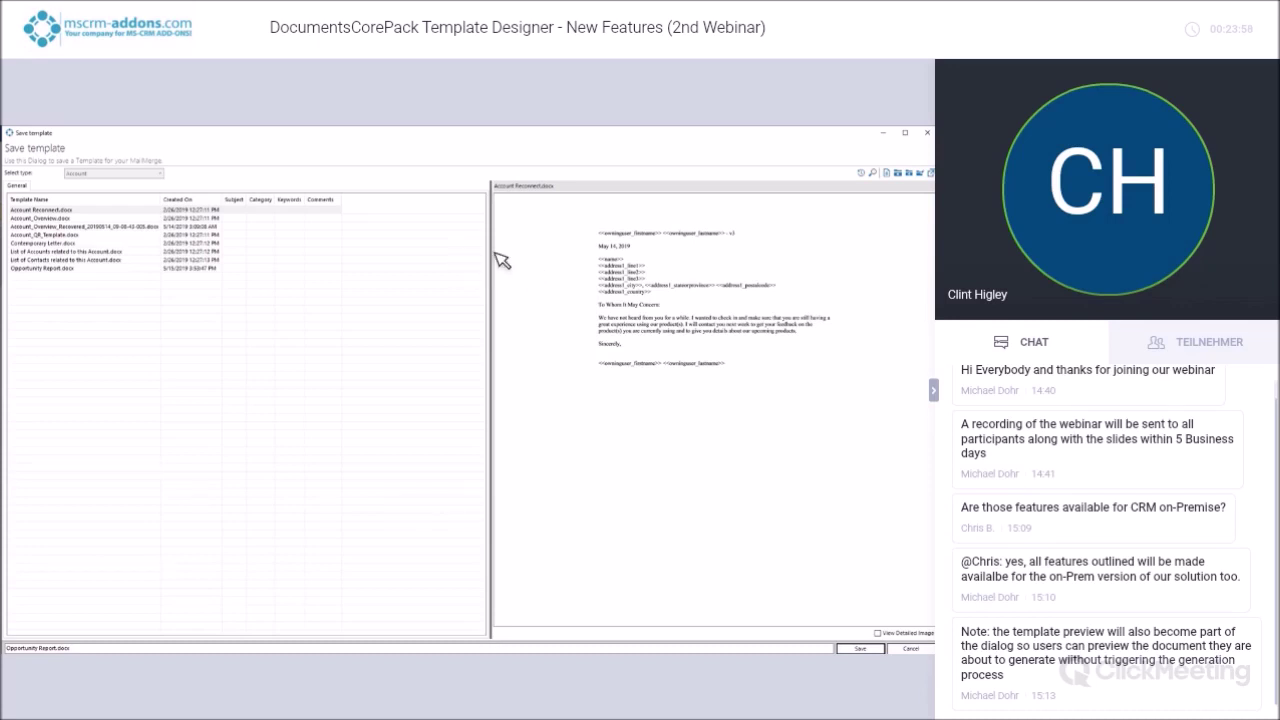
{"action": "key", "text": "Escape"}
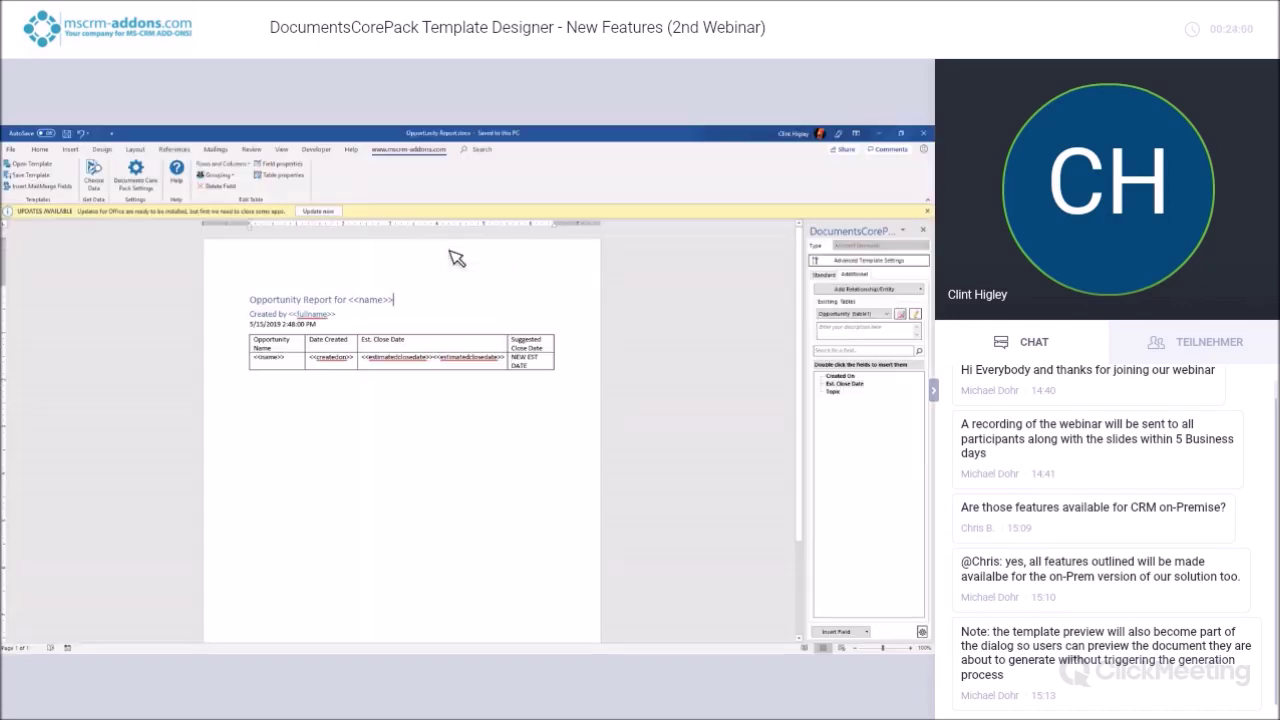
Search the account records and generate the opportunity report for A. Datum
{"action": "left_click", "coordinate": [102, 167]}
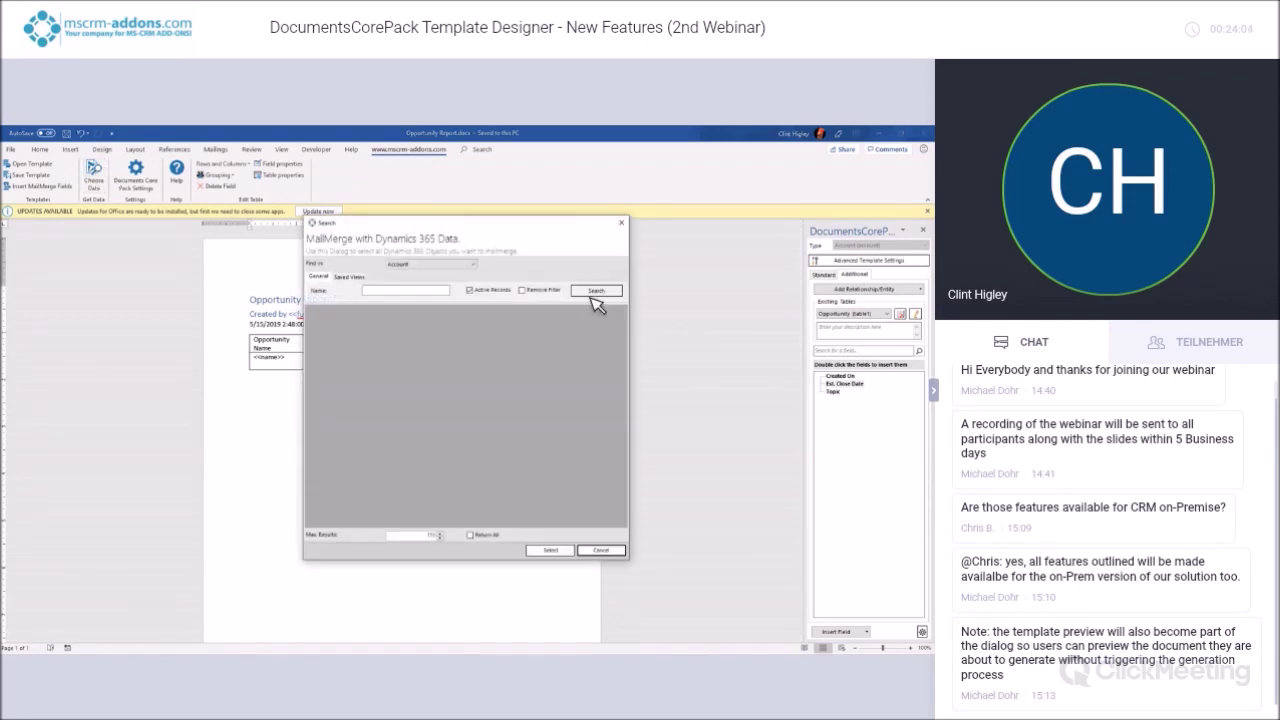
{"action": "left_click", "coordinate": [596, 291]}
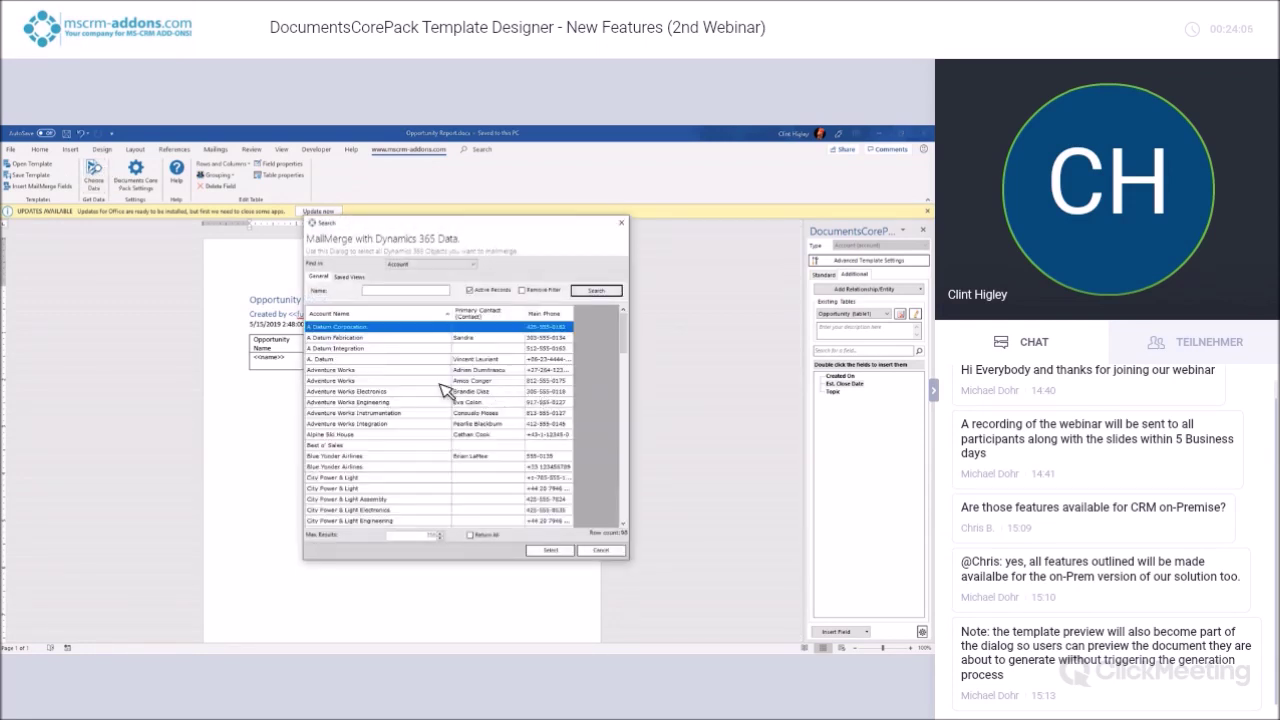
{"action": "left_click", "coordinate": [347, 359]}
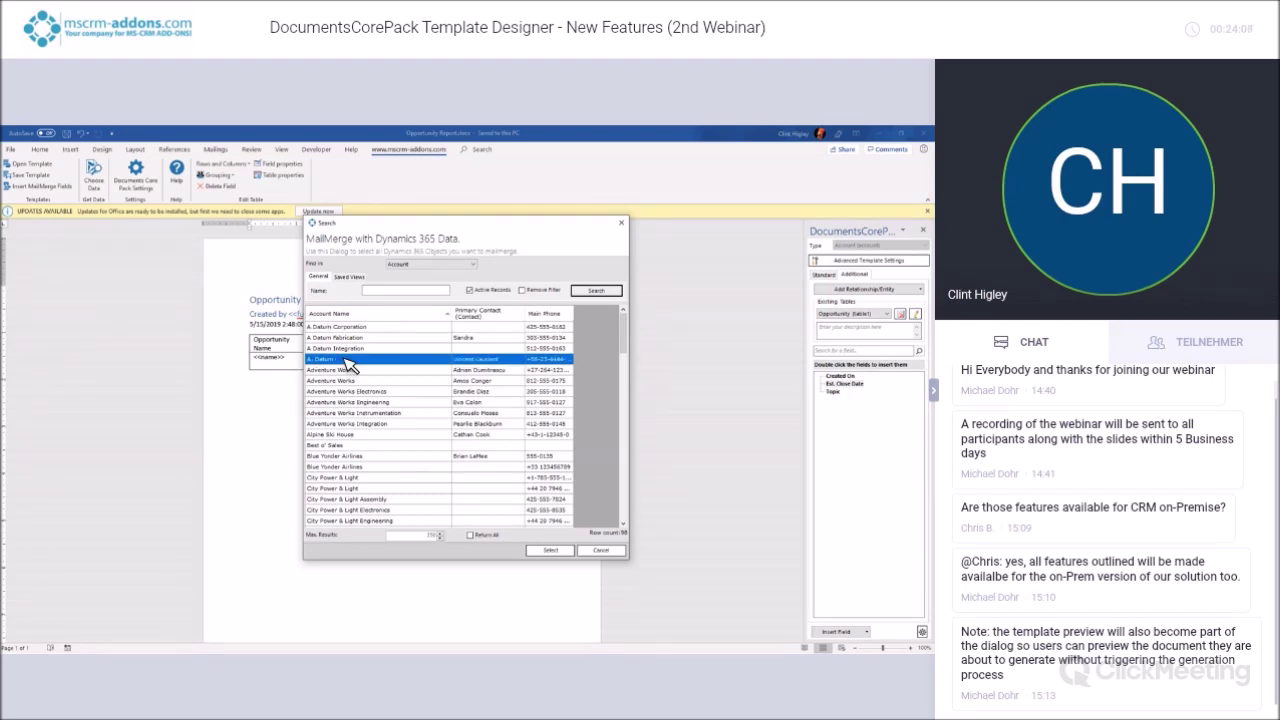
{"action": "double_click", "coordinate": [347, 360]}
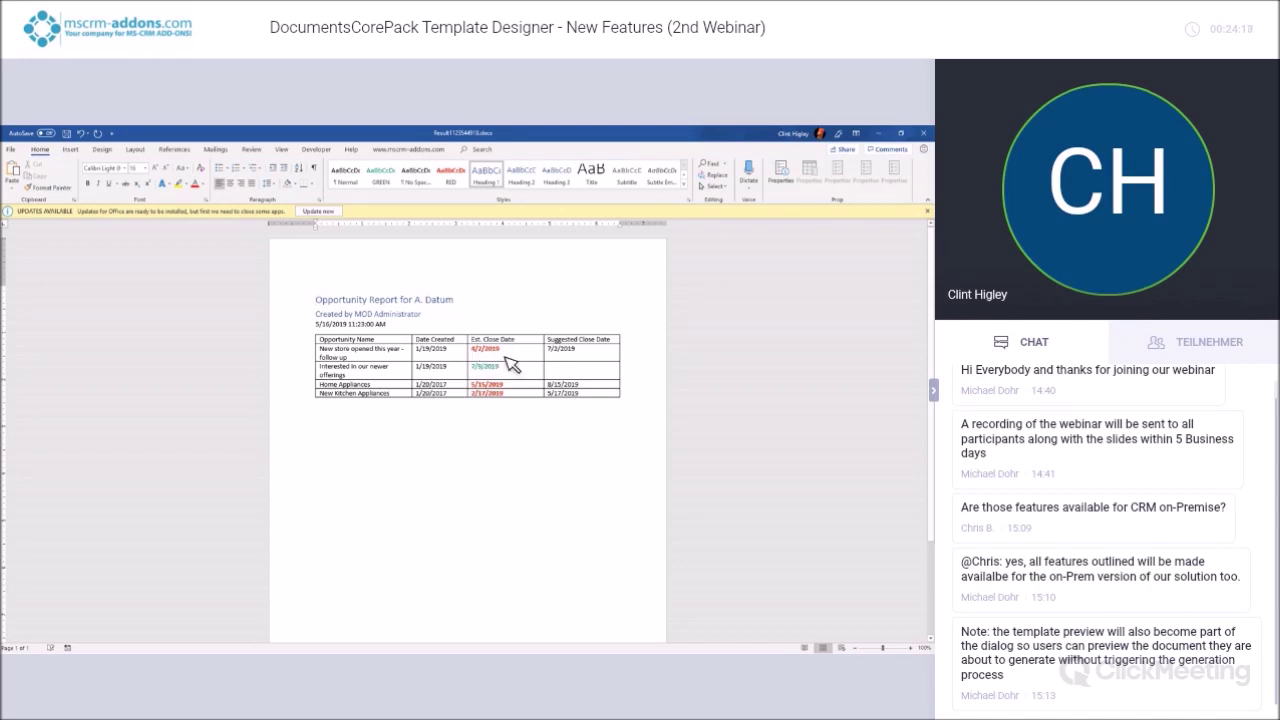
Inspect the coloured 4/2/2019 and 2/17/2019 close dates, then close the generated report
{"action": "double_click", "coordinate": [497, 352]}
{"action": "double_click", "coordinate": [503, 394]}
{"action": "double_click", "coordinate": [500, 355]}
{"action": "left_click", "coordinate": [926, 138]}
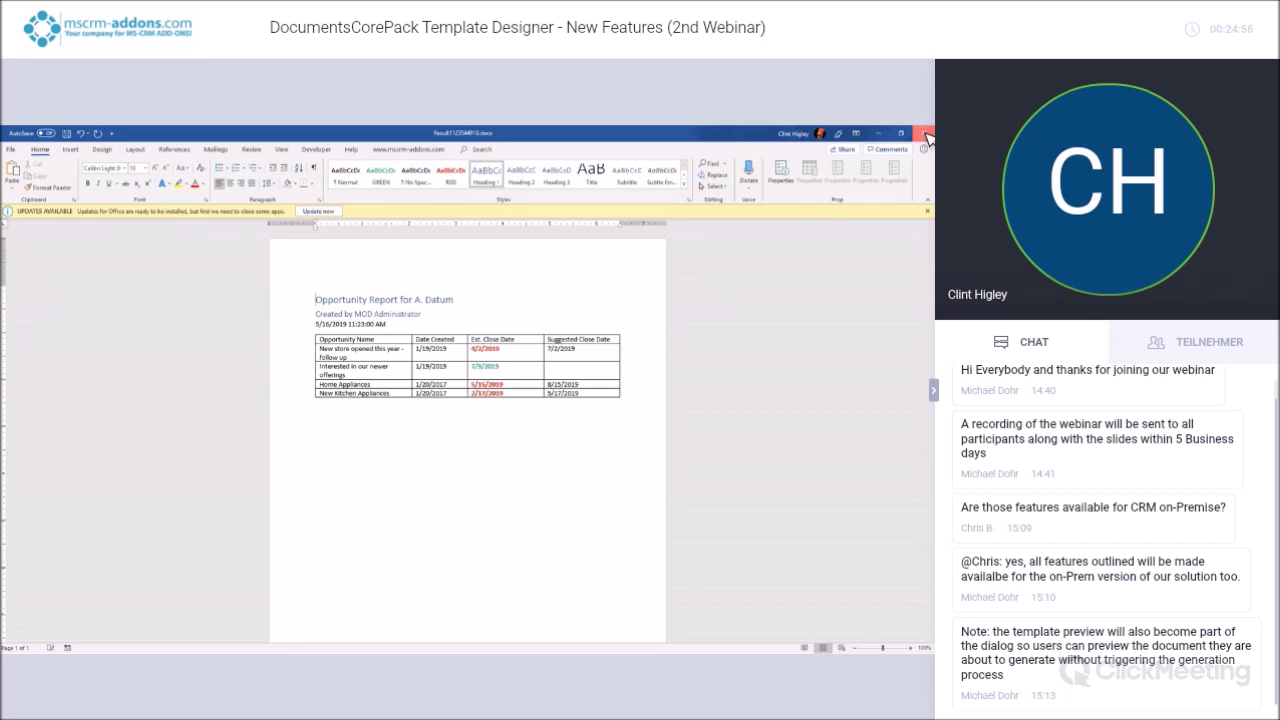
Discard the generated report and close the Opportunity Report template
{"action": "left_click", "coordinate": [476, 414]}
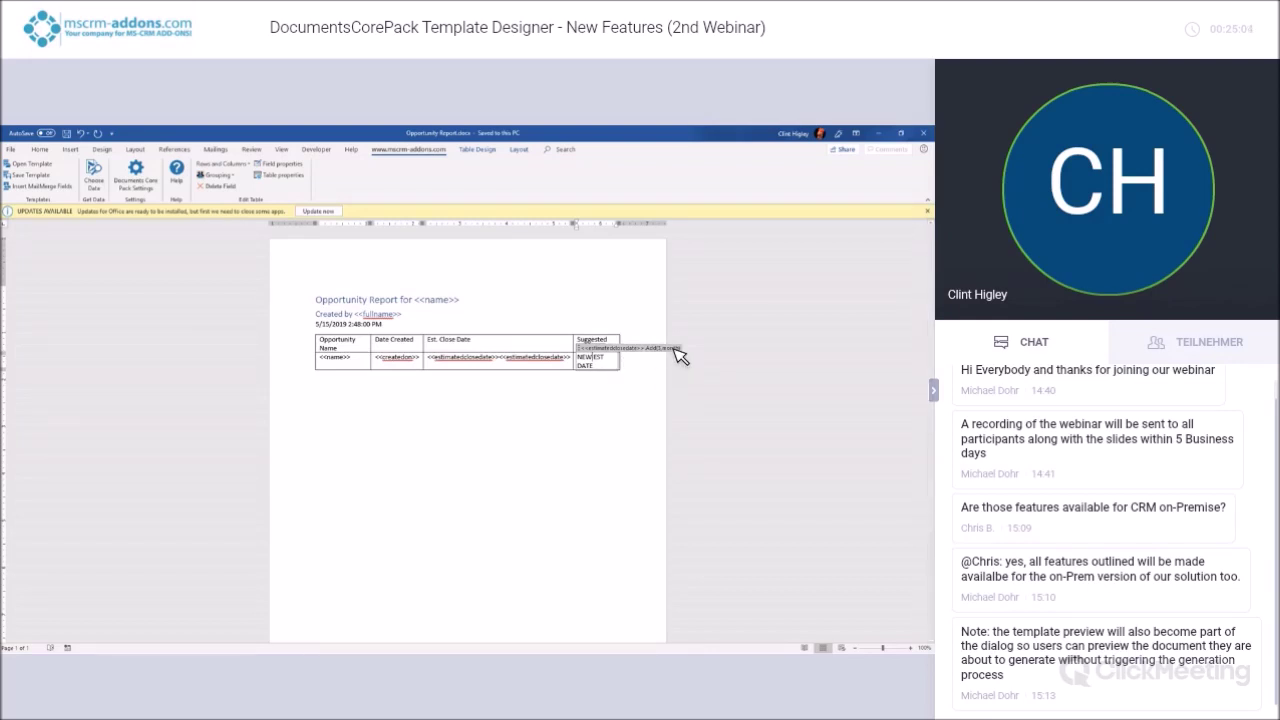
{"action": "left_click", "coordinate": [604, 266]}
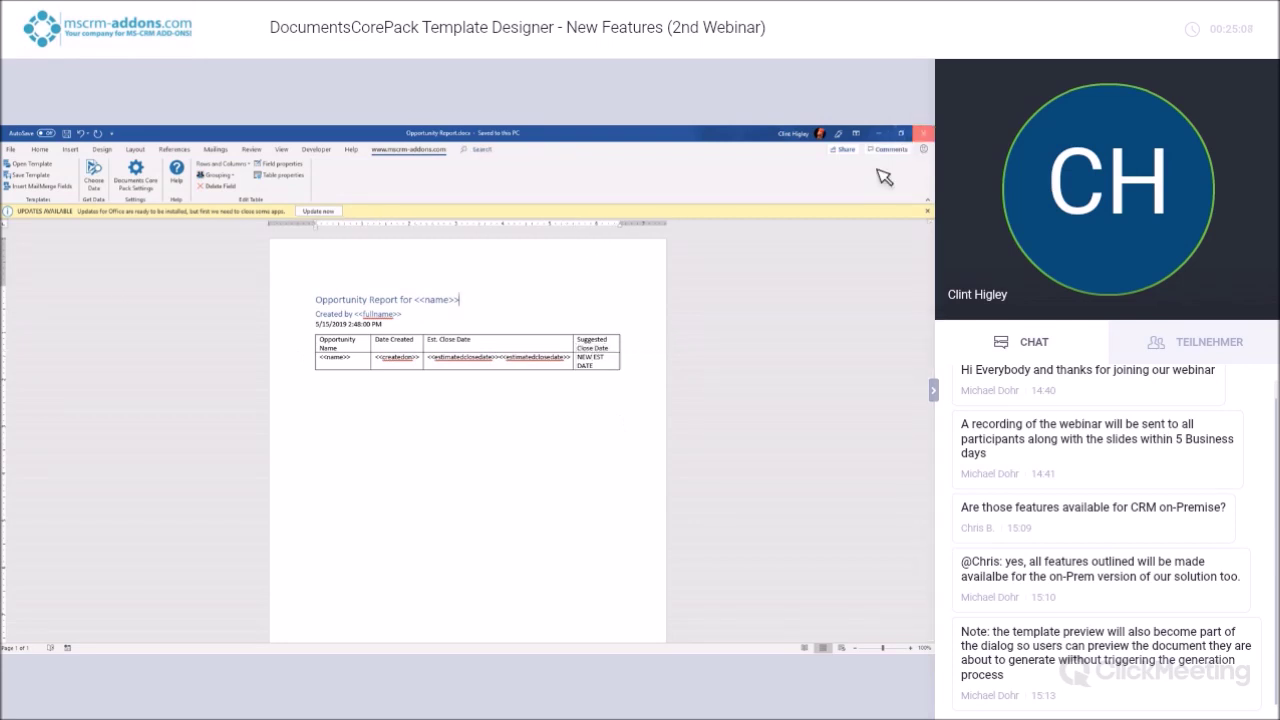
{"action": "left_click", "coordinate": [924, 140]}
Open QuoteWithGrouping_Base_Datetime_Span.docx from the Quote template list
{"action": "left_click", "coordinate": [40, 186]}
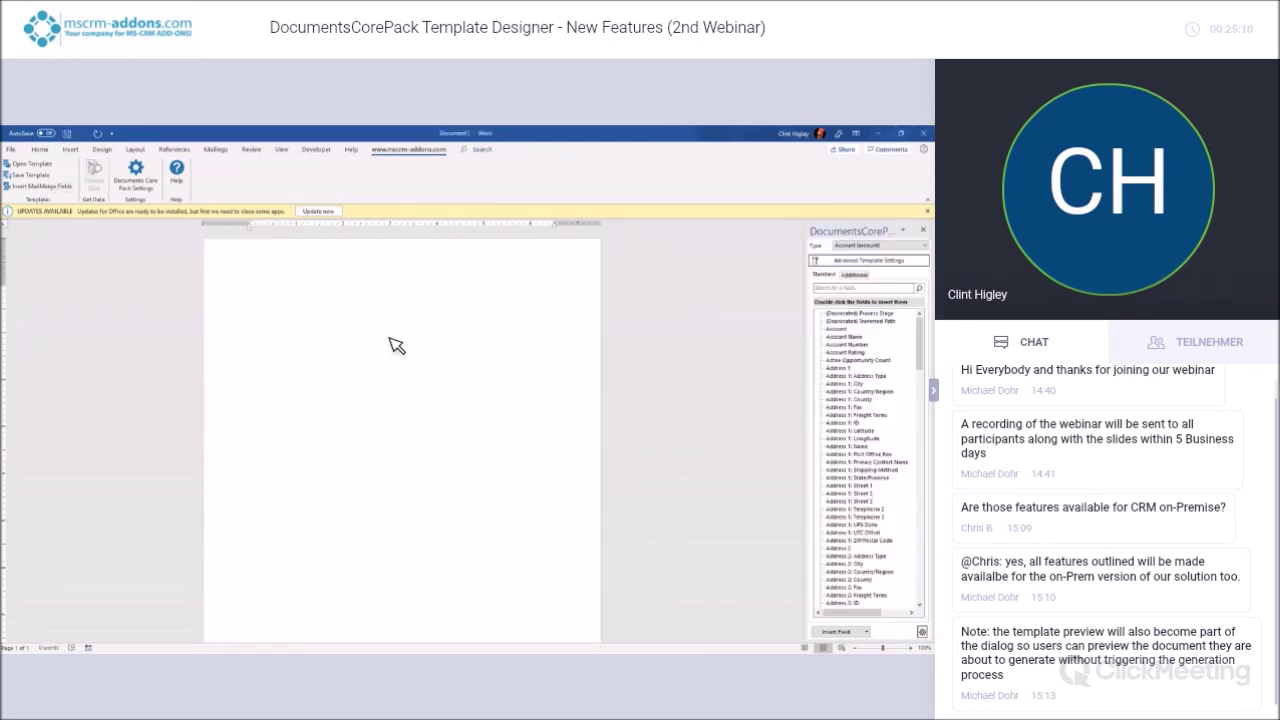
{"action": "left_click", "coordinate": [32, 163]}
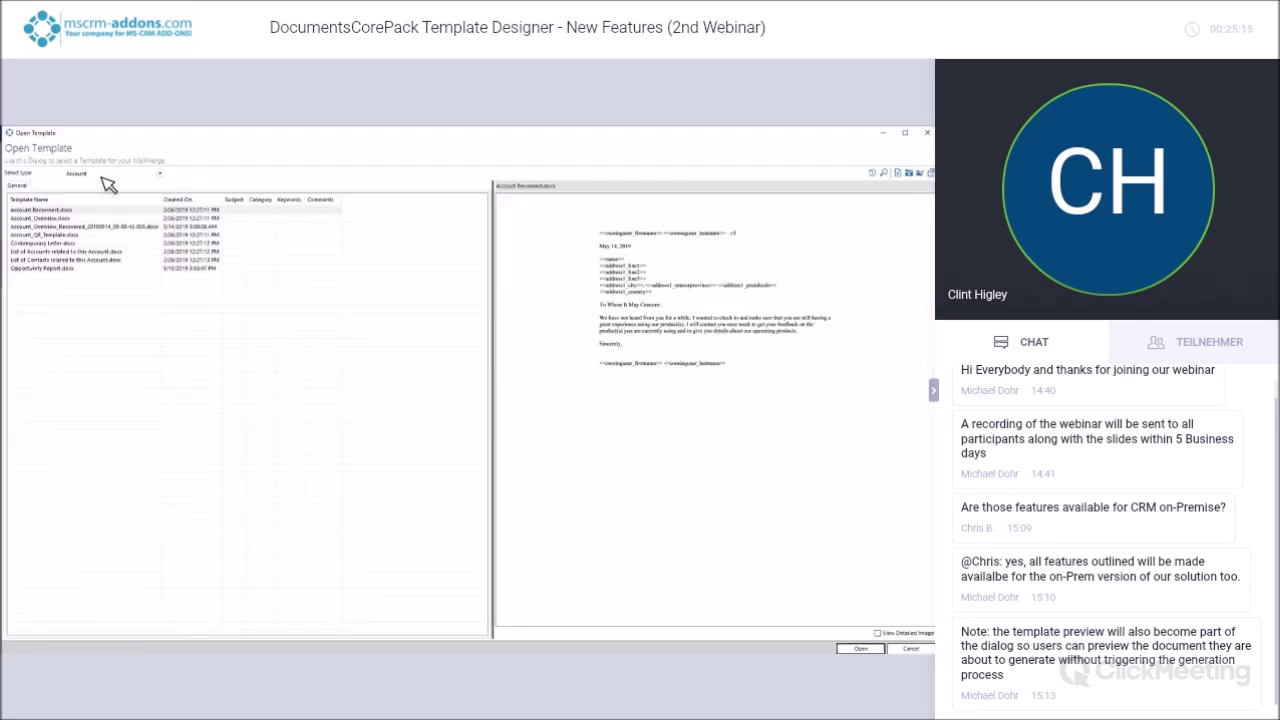
{"action": "left_click", "coordinate": [102, 175]}
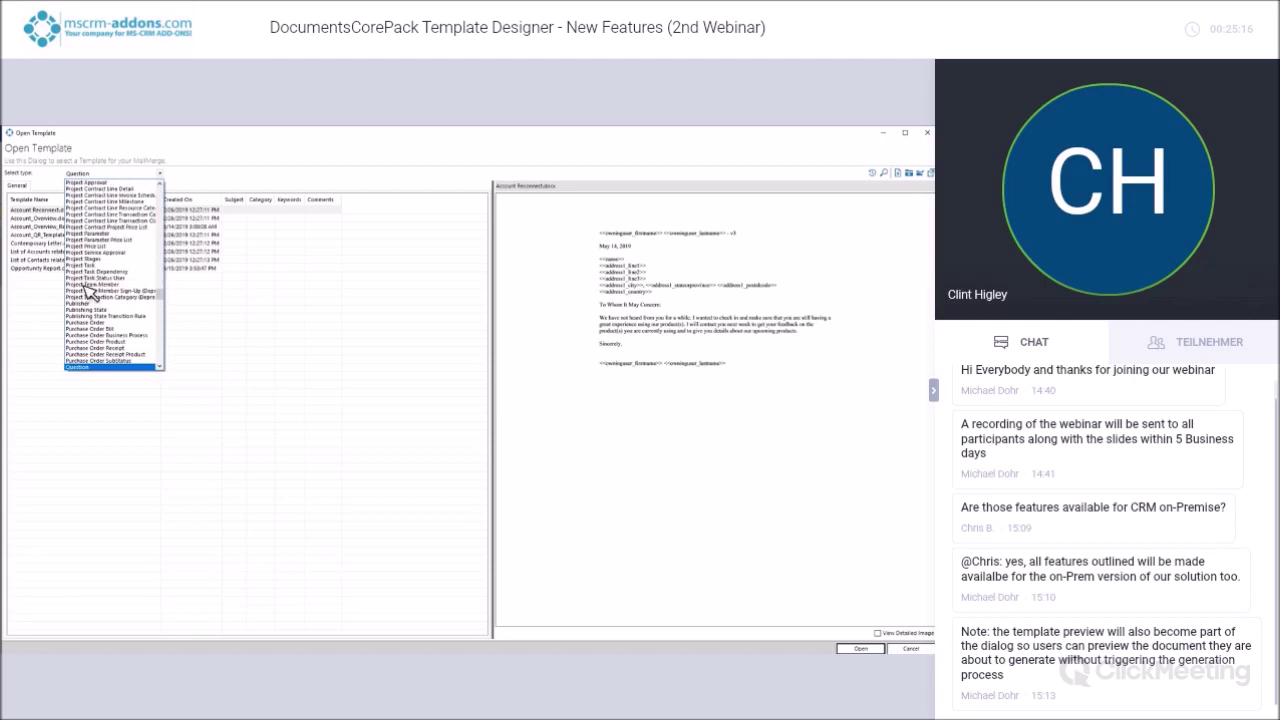
{"action": "scroll", "coordinate": [91, 320], "scroll_direction": "down", "scroll_amount": 3}
{"action": "left_click", "coordinate": [88, 360]}
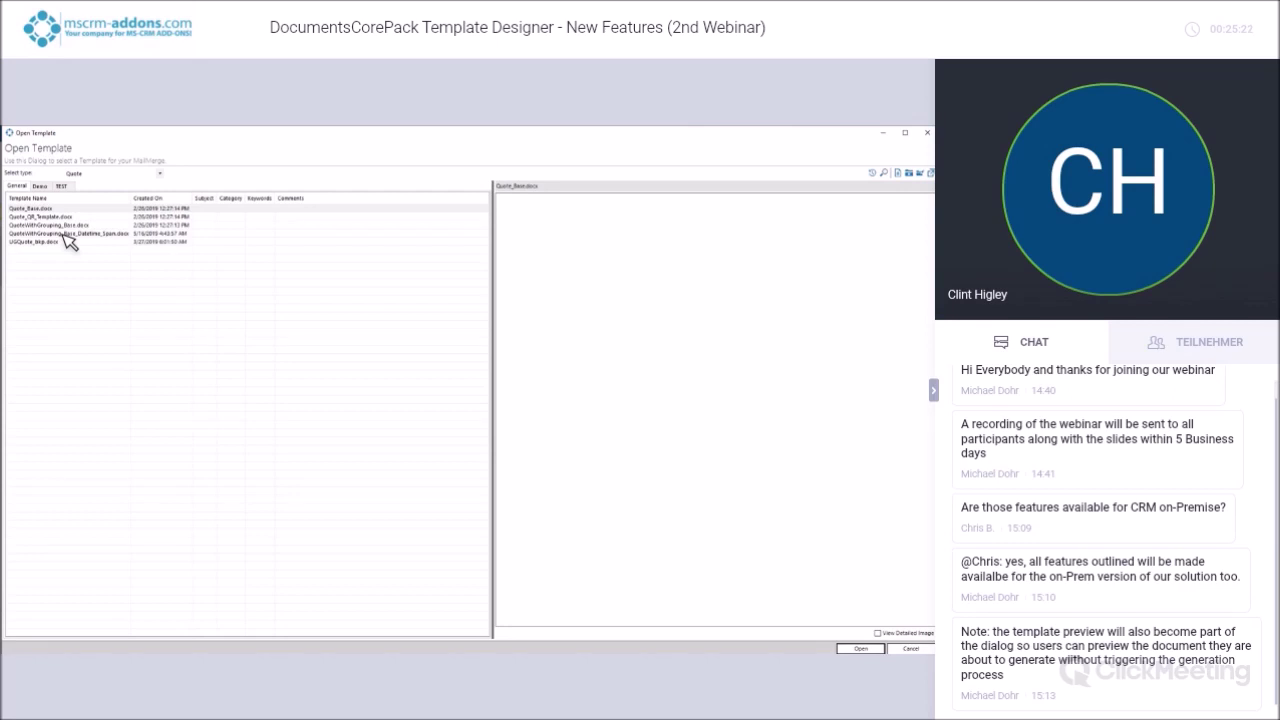
{"action": "double_click", "coordinate": [64, 234]}
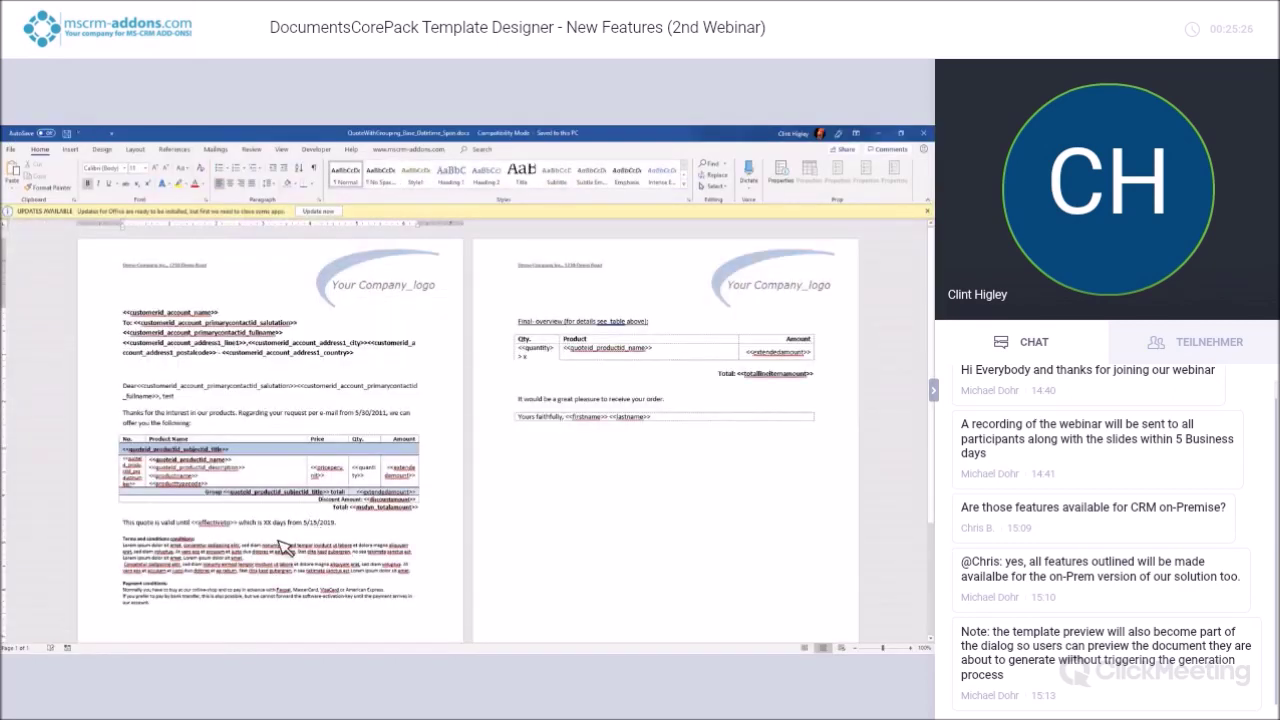
Select the 'This quote is valid until' sentence and bring up the Insert MailMerge Fields panel
{"action": "left_click_drag", "start_coordinate": [124, 522], "coordinate": [190, 524]}
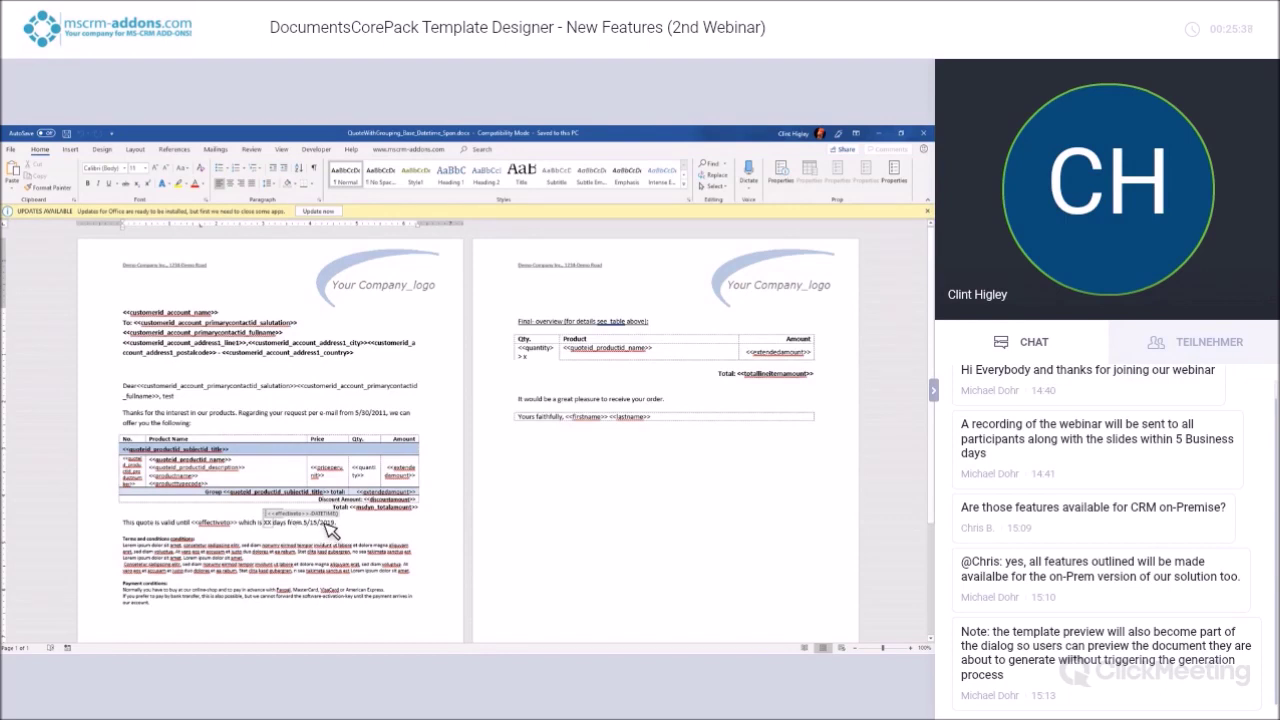
{"action": "left_click", "coordinate": [400, 151]}
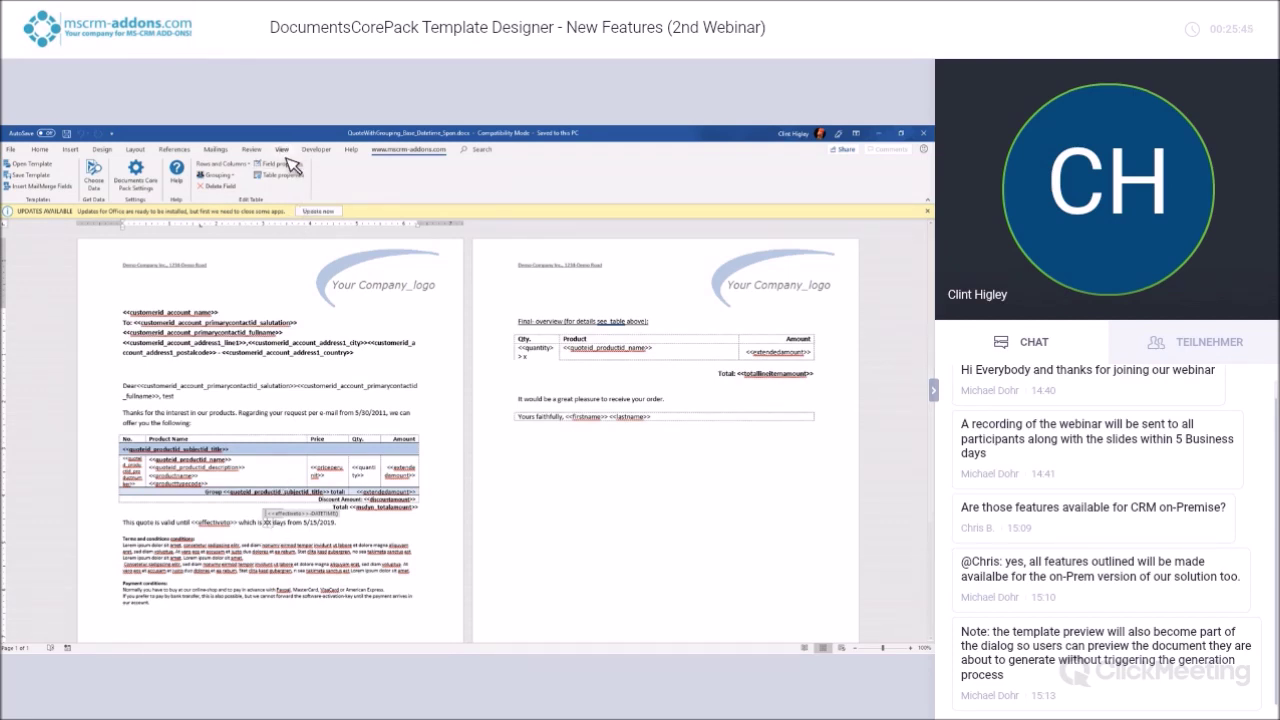
{"action": "left_click", "coordinate": [45, 187]}
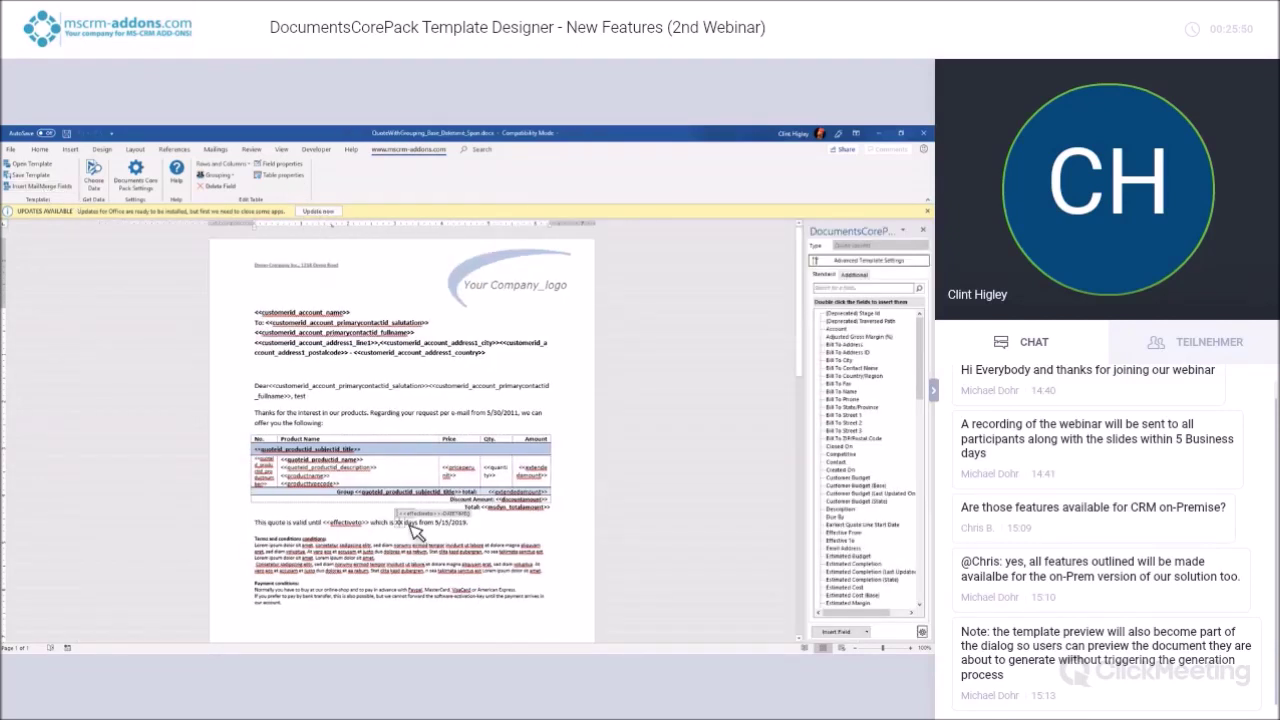
Open the DateTime field's properties and review its <<effectiveto>>-<<DATETIME>> pattern
{"action": "left_click", "coordinate": [298, 170]}
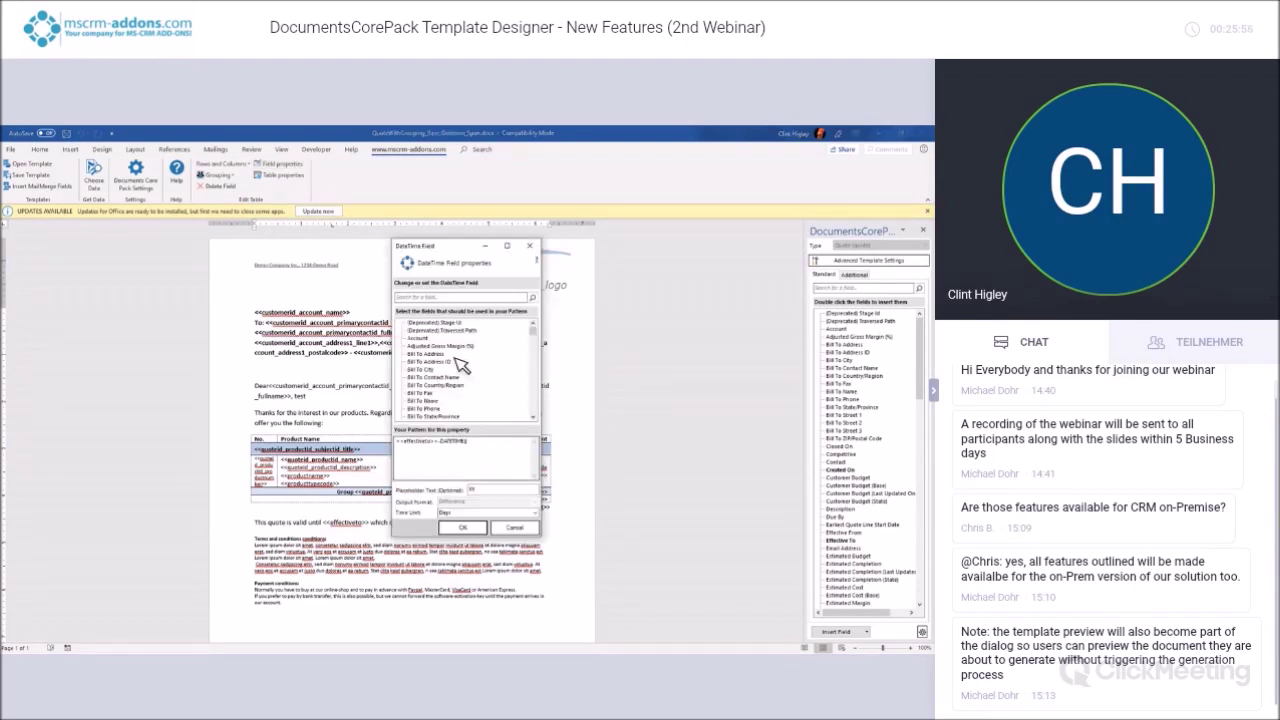
{"action": "scroll", "coordinate": [471, 410], "scroll_direction": "down", "scroll_amount": 1}
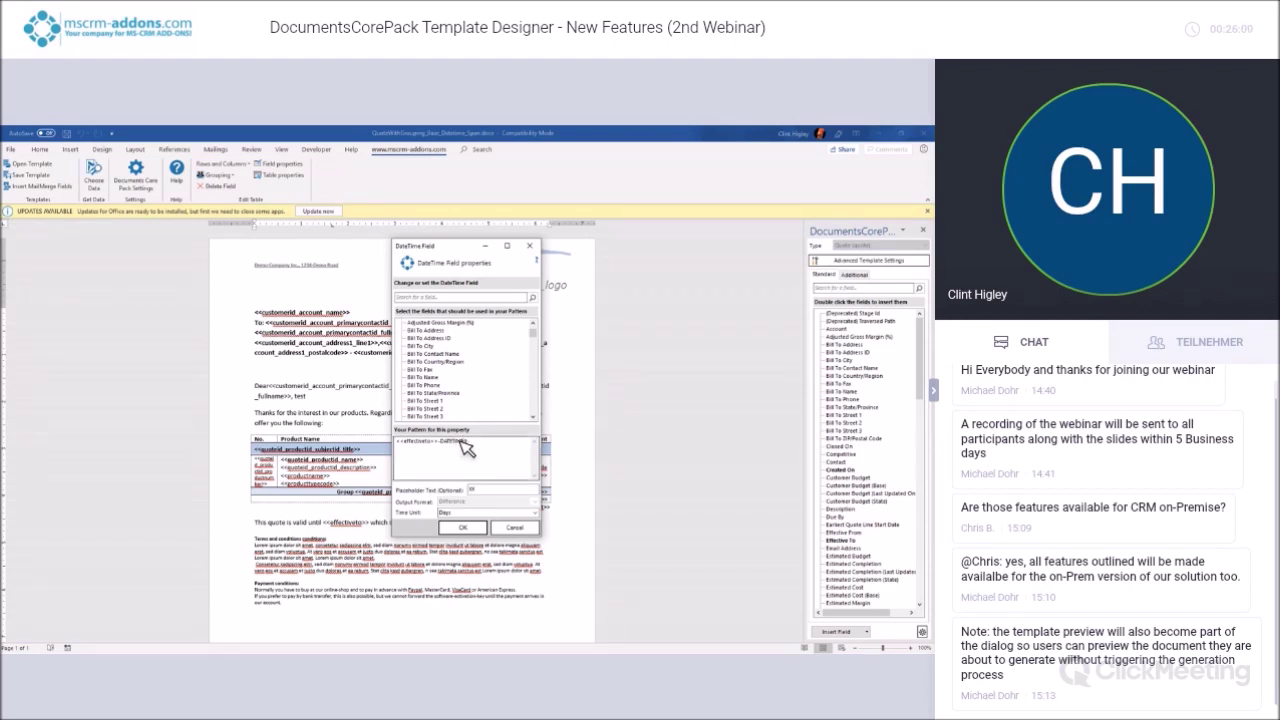
{"action": "left_click_drag", "start_coordinate": [466, 442], "coordinate": [449, 440]}
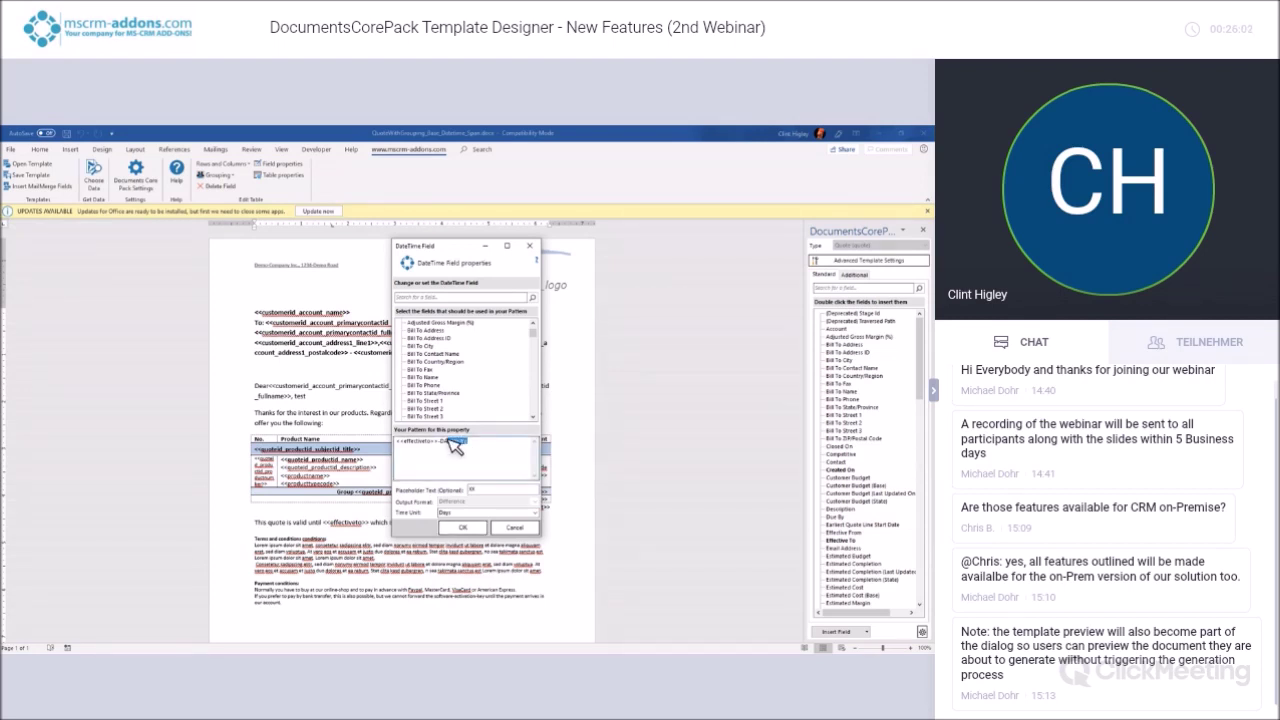
{"action": "left_click", "coordinate": [500, 478]}
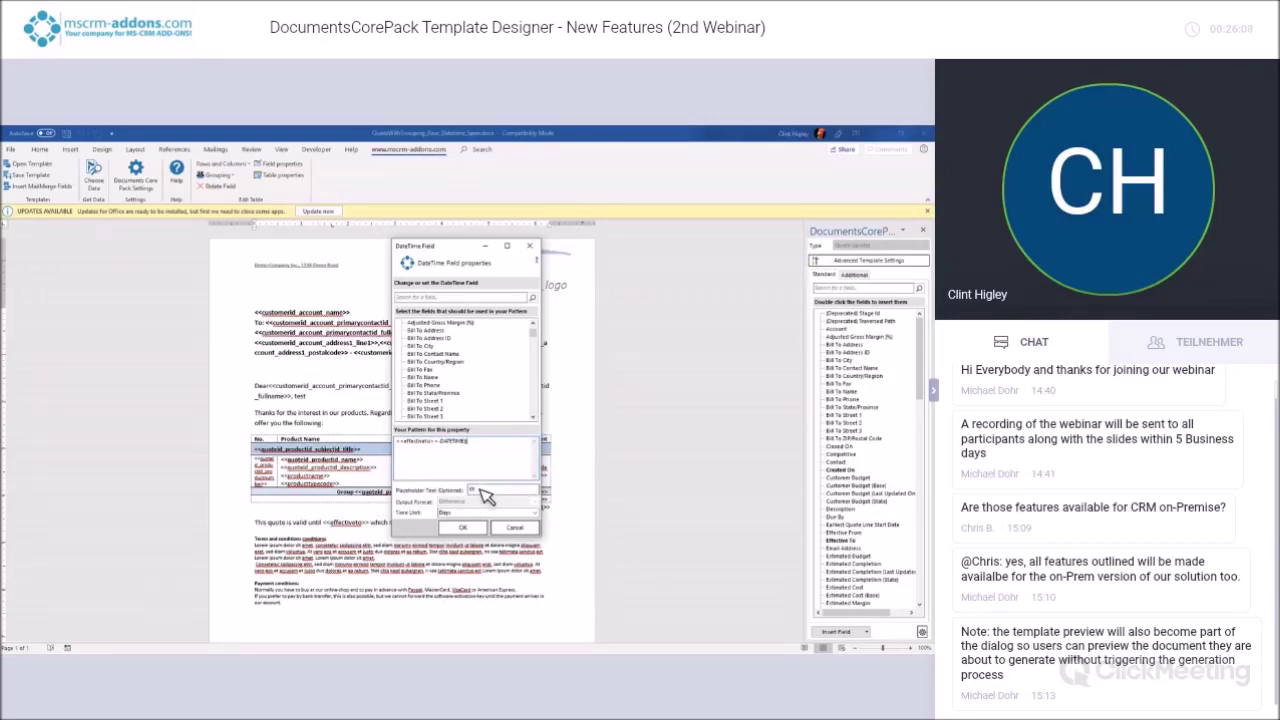
Set the difference field's time unit to Days, confirm it, and try generating a quote
{"action": "left_click", "coordinate": [532, 512]}
{"action": "left_click", "coordinate": [500, 514]}
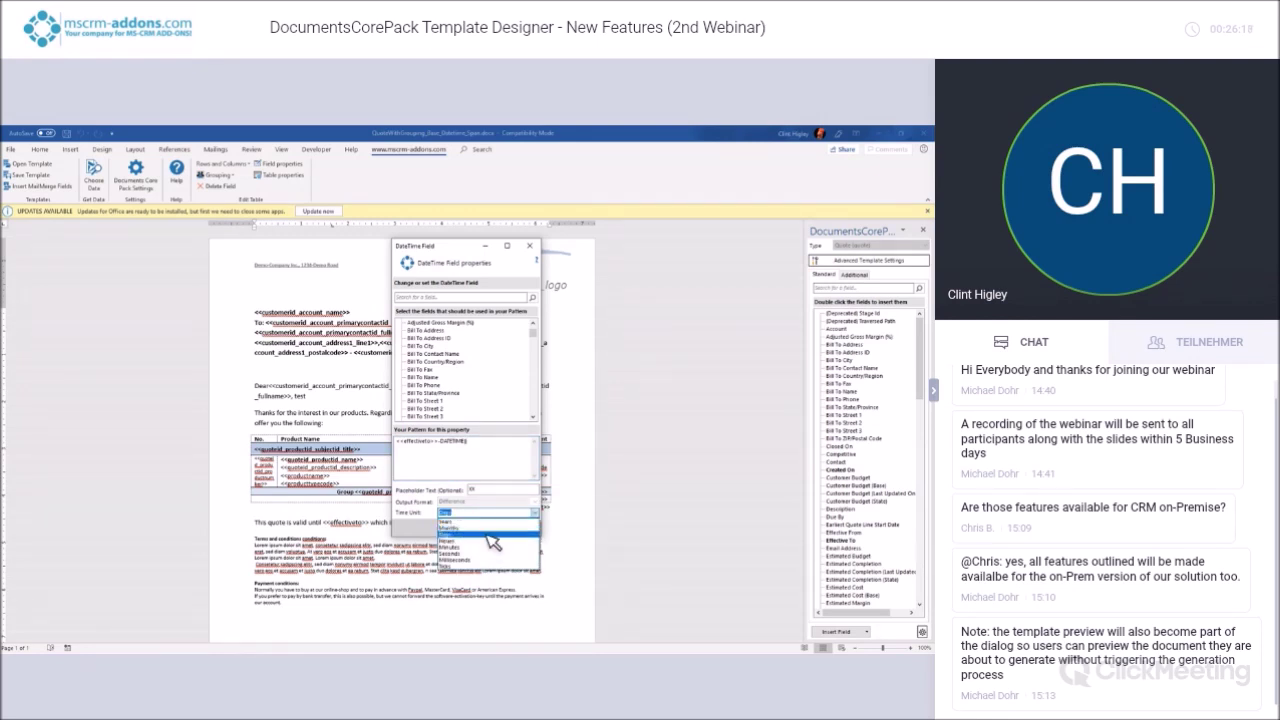
{"action": "left_click", "coordinate": [490, 568]}
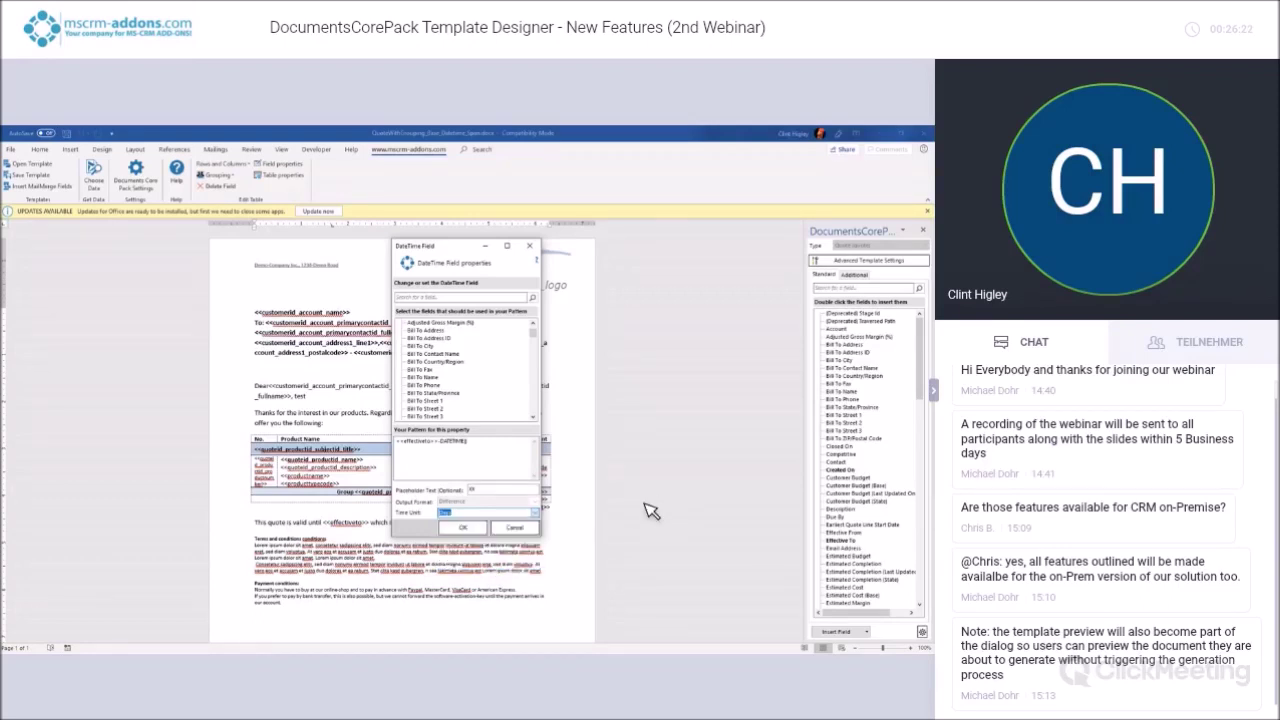
{"action": "left_click", "coordinate": [473, 532]}
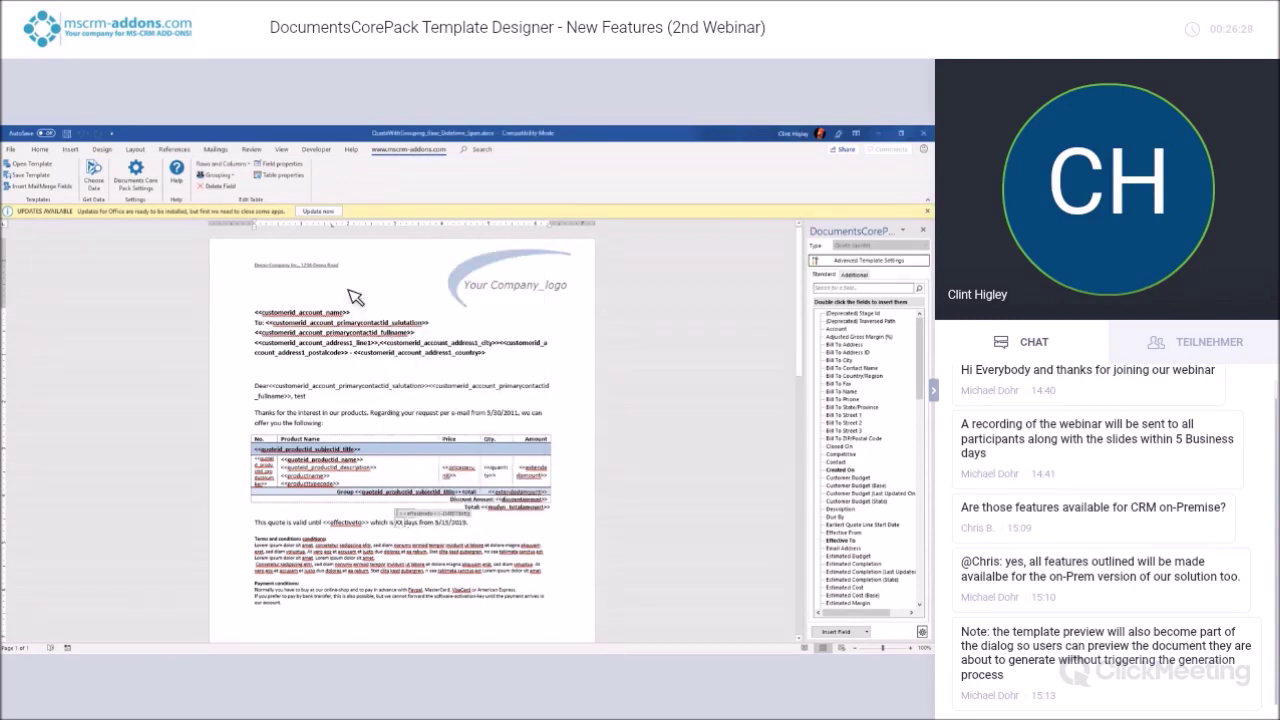
{"action": "left_click", "coordinate": [96, 170]}
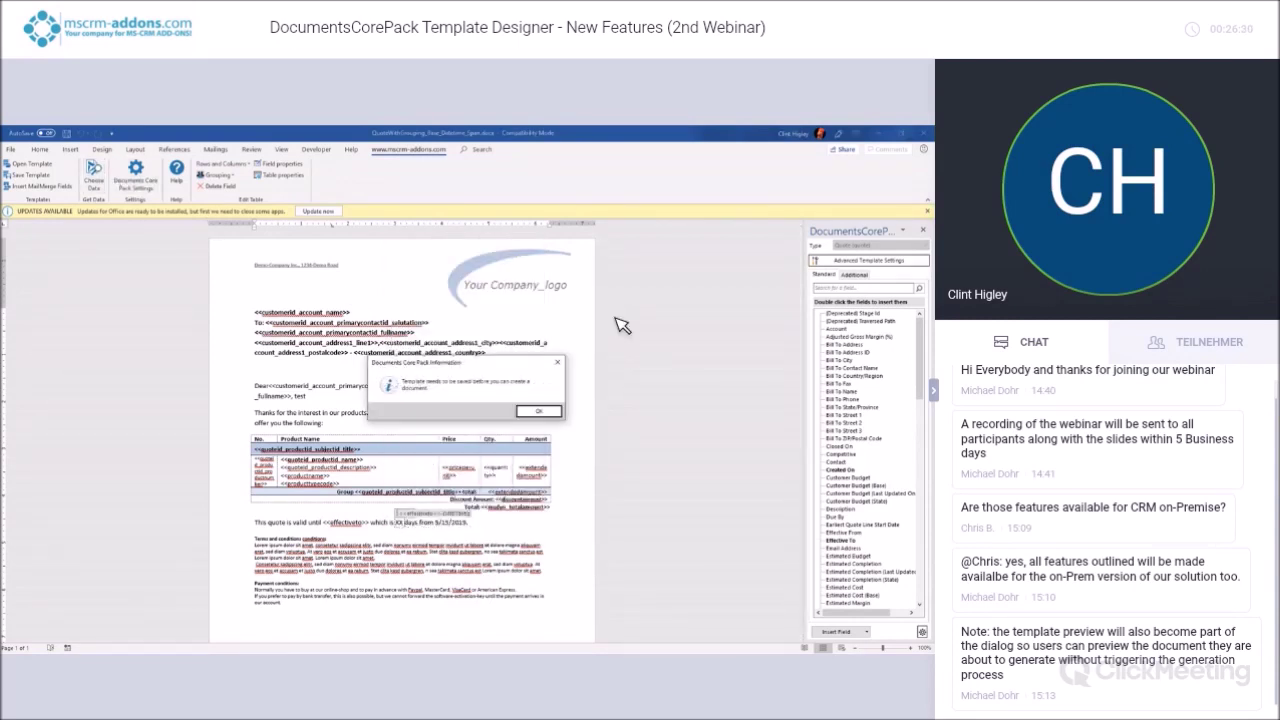
Dismiss the save notice and overwrite QuoteWithGrouping_Base_Datetime_Span.docx with the updated template
{"action": "left_click", "coordinate": [540, 412]}
{"action": "left_click", "coordinate": [30, 175]}
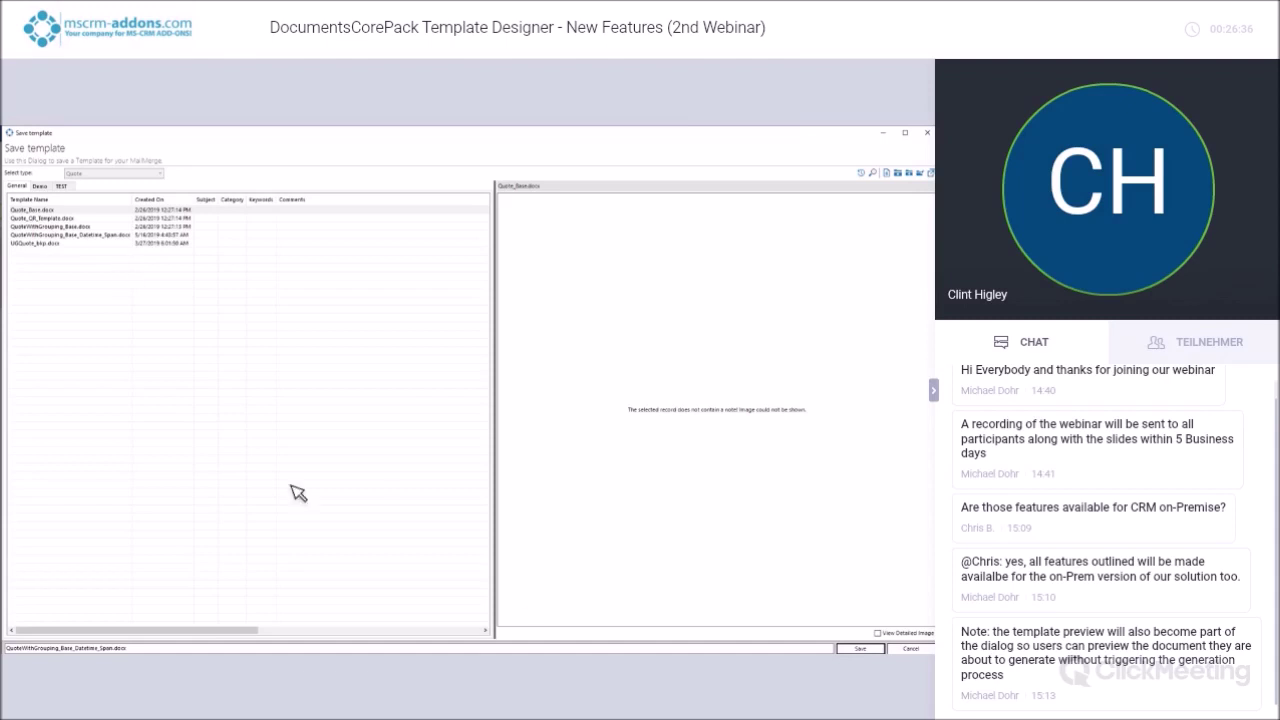
{"action": "left_click", "coordinate": [866, 648]}
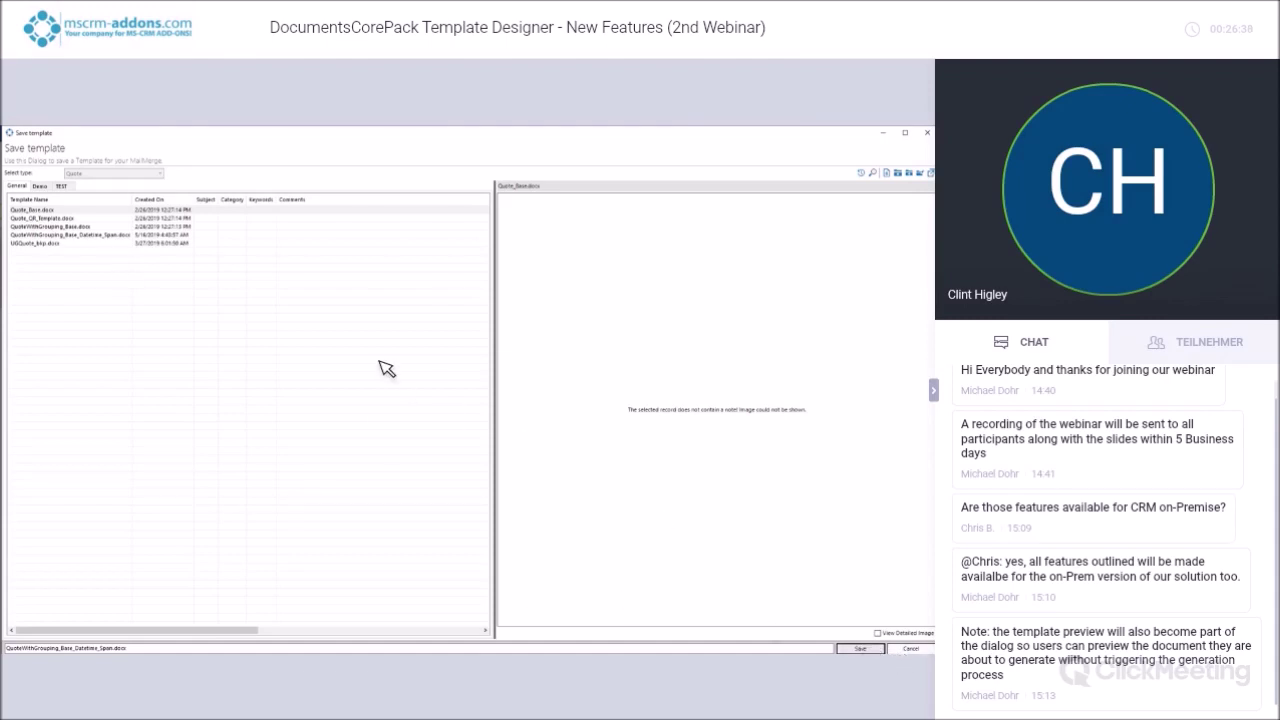
{"action": "left_click", "coordinate": [505, 416]}
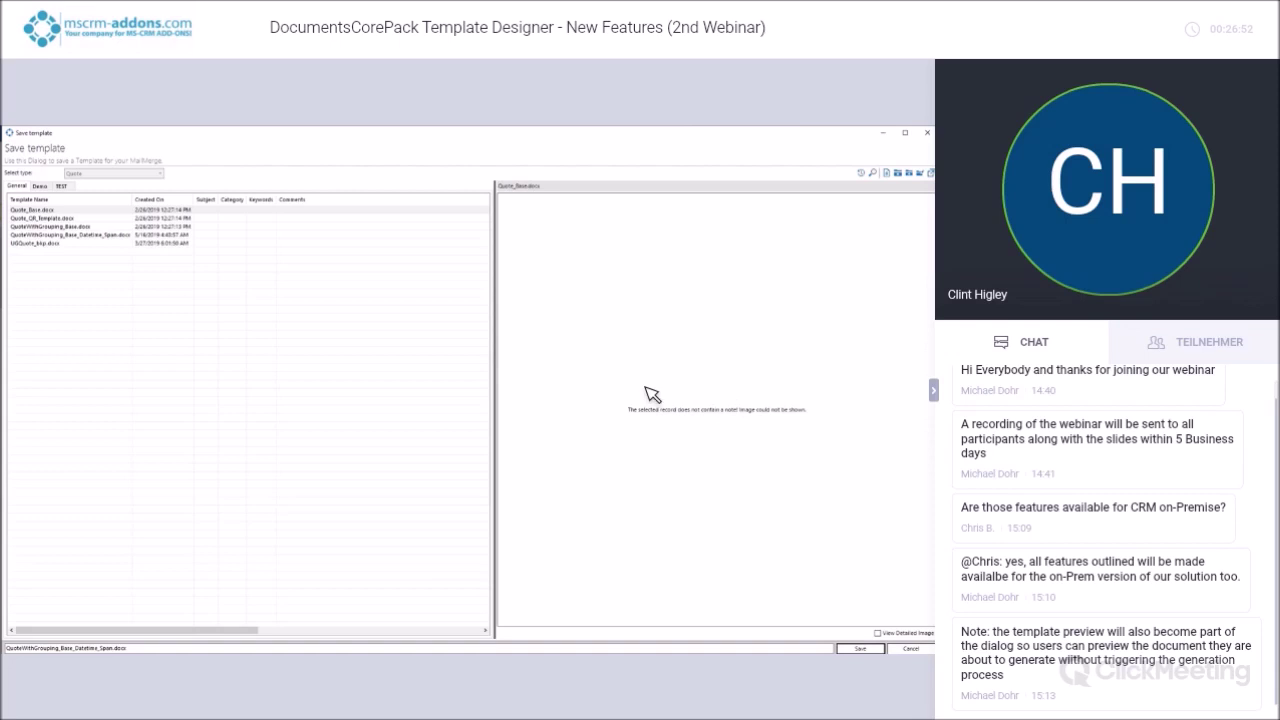
{"action": "key", "text": "Escape"}
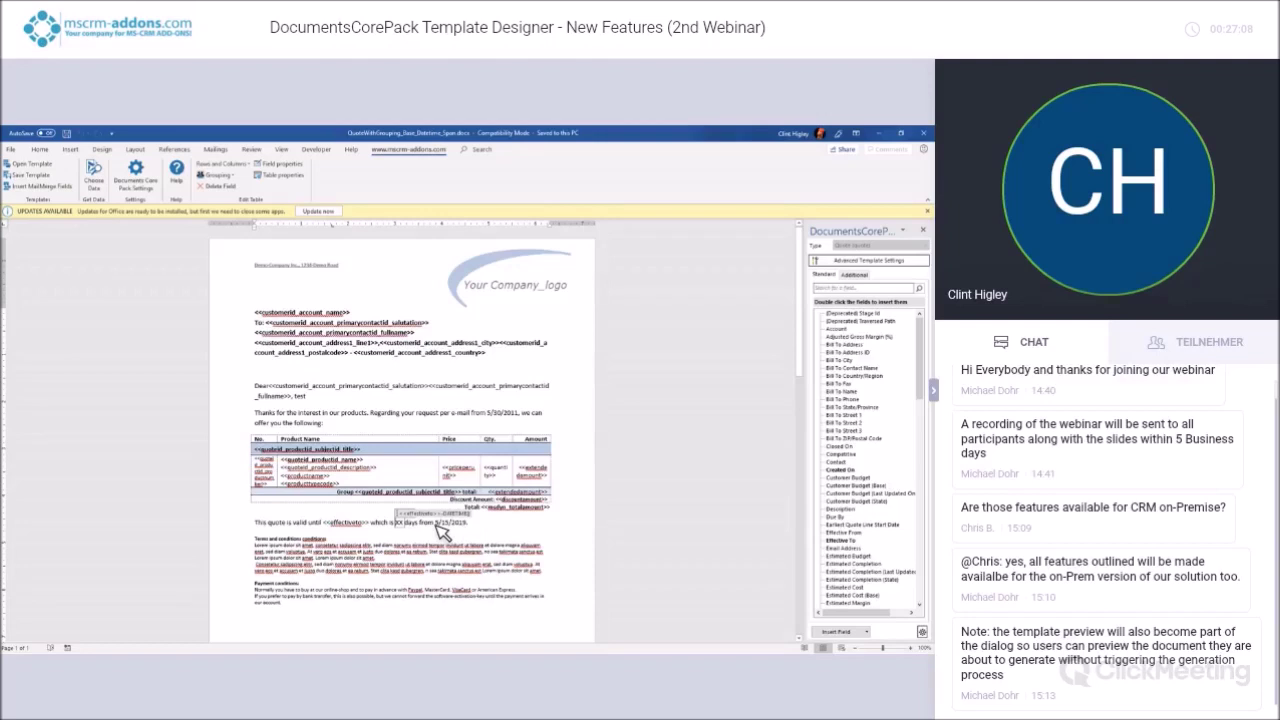
Search the quote records and generate the Northwind Traders quote from the template
{"action": "left_click", "coordinate": [94, 172]}
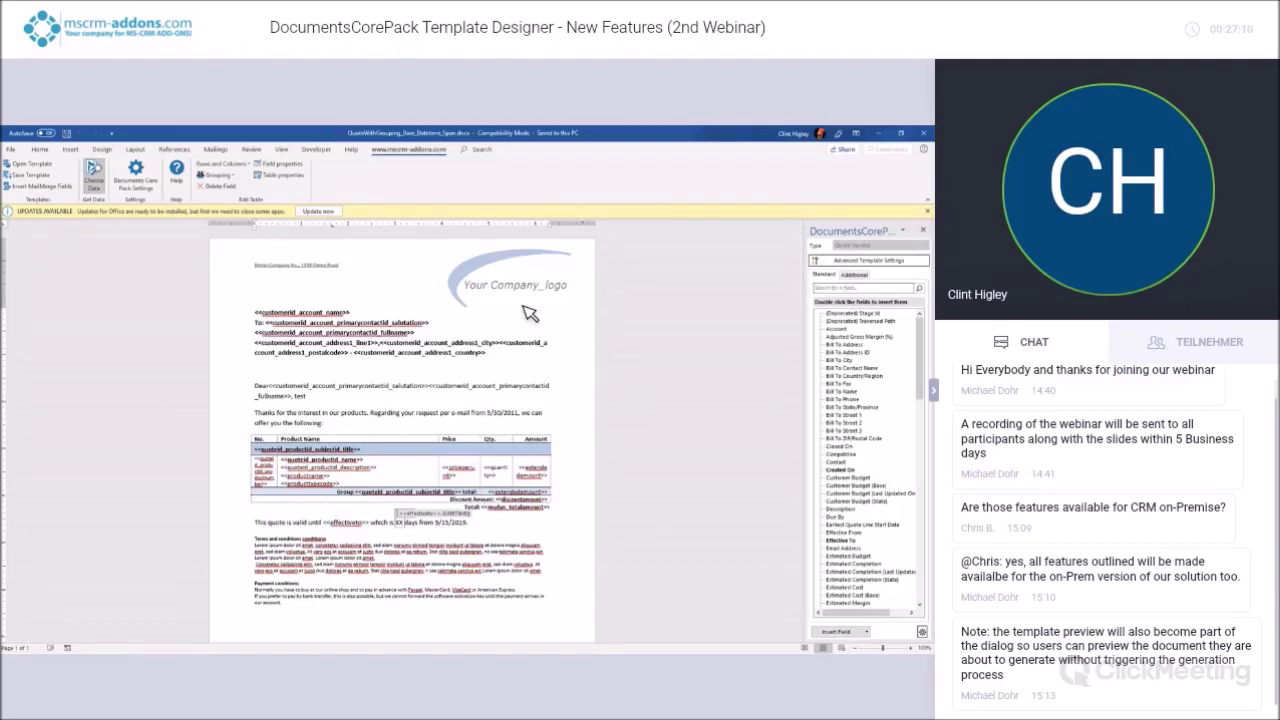
{"action": "left_click", "coordinate": [610, 292]}
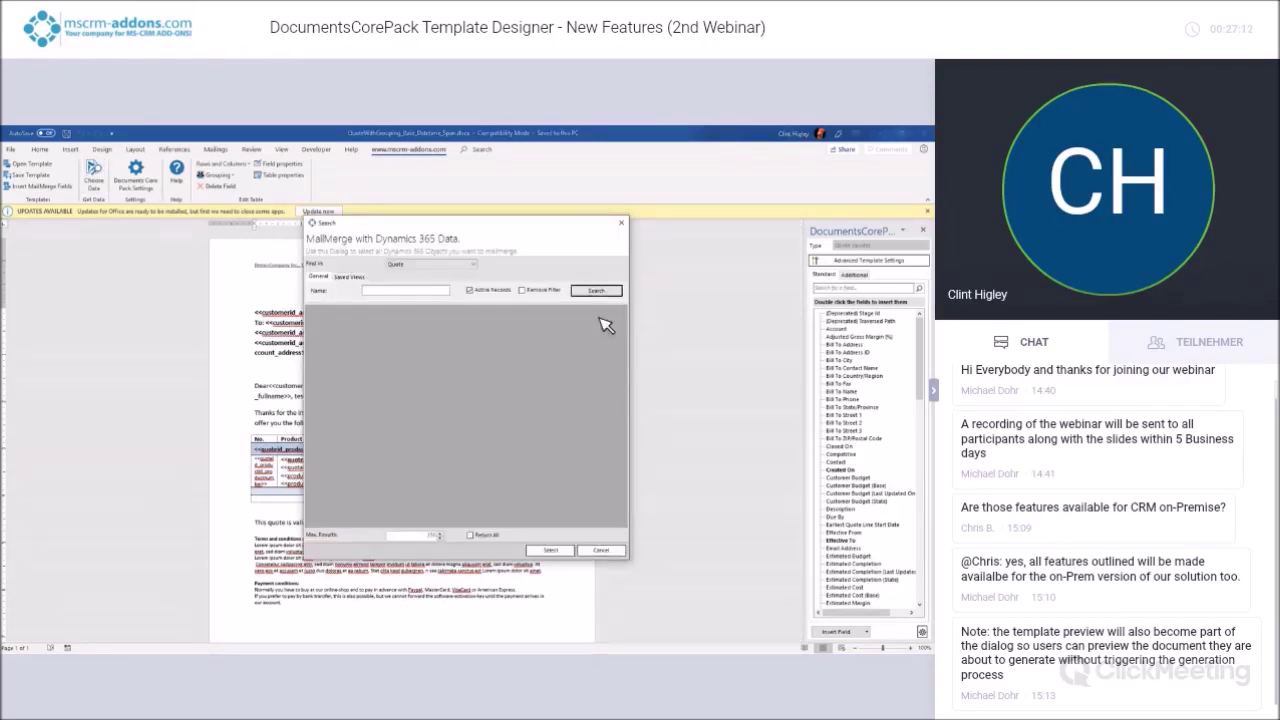
{"action": "double_click", "coordinate": [386, 387]}
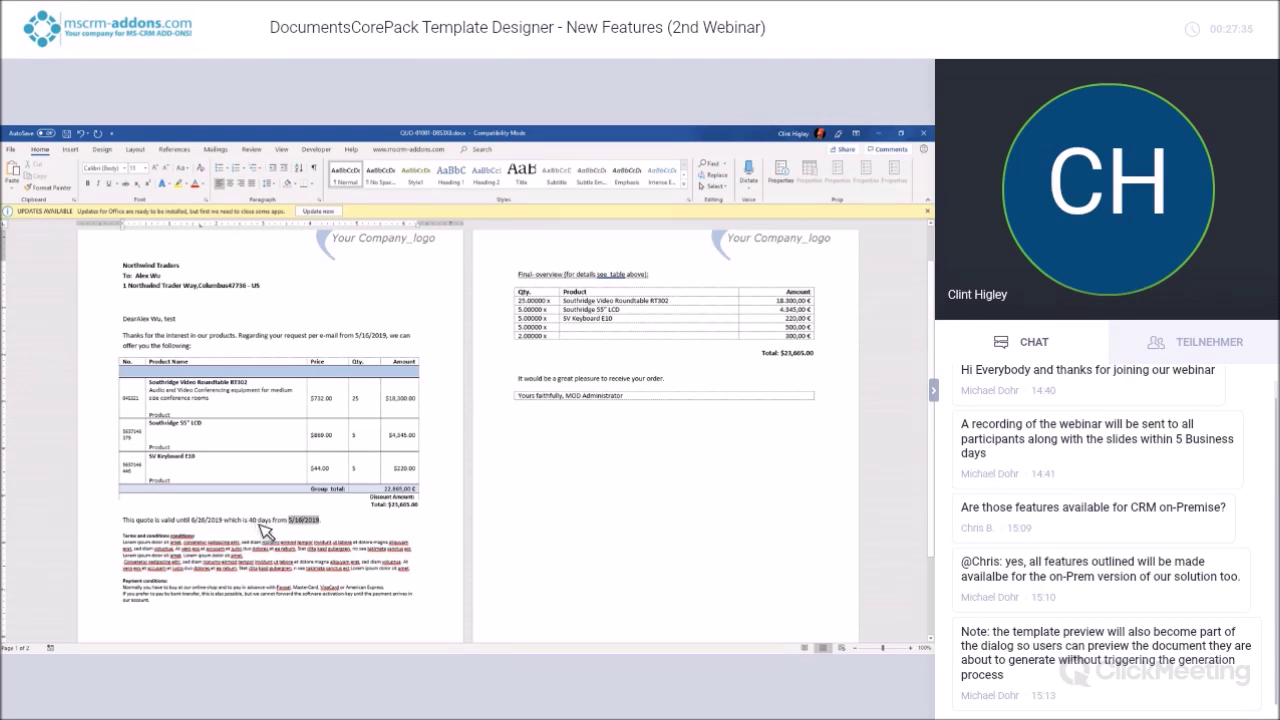
Check the generated day count, close the quote without saving, and return to the PowerPoint slideshow
{"action": "left_click", "coordinate": [328, 532]}
{"action": "left_click", "coordinate": [926, 133]}
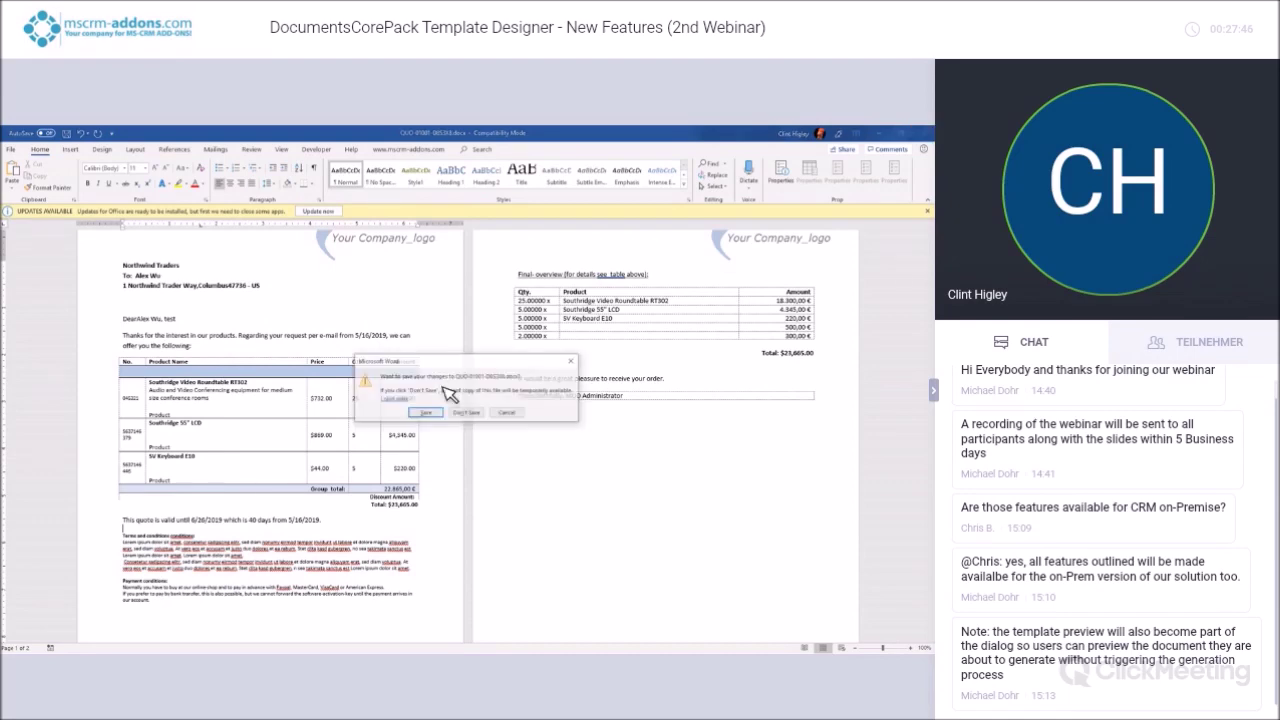
{"action": "left_click", "coordinate": [465, 415]}
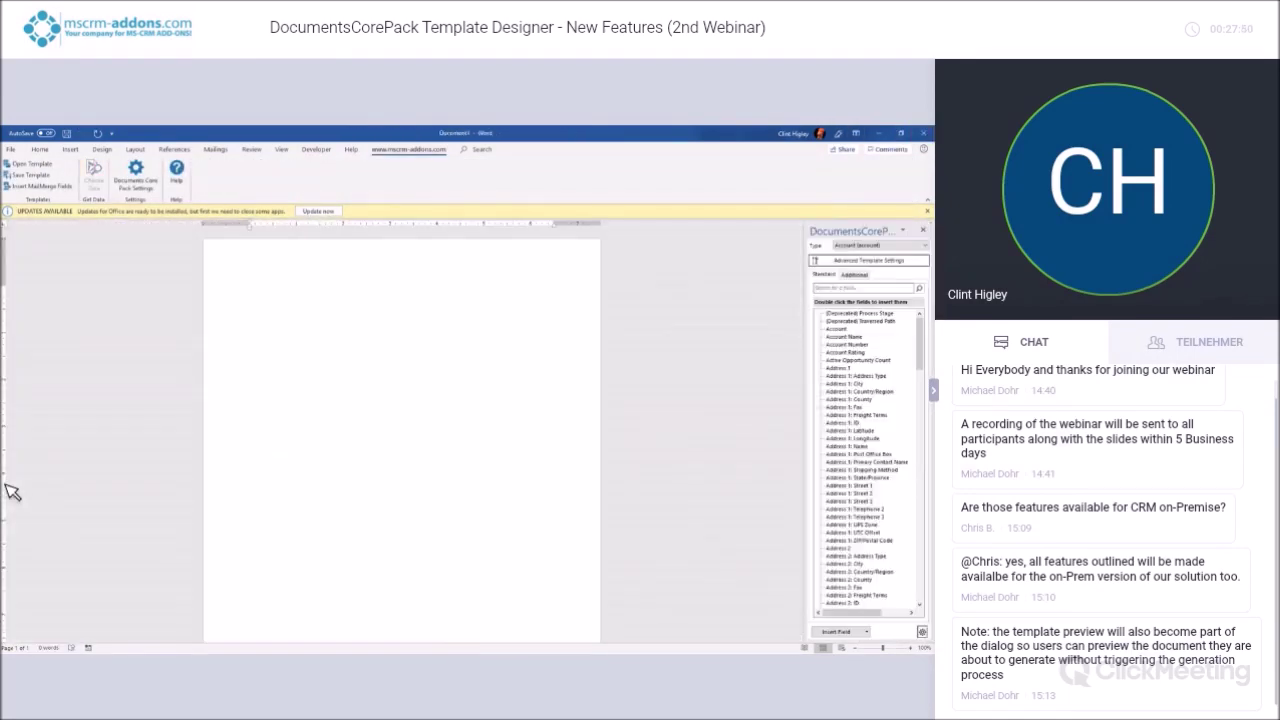
{"action": "key", "text": "alt+Tab"}
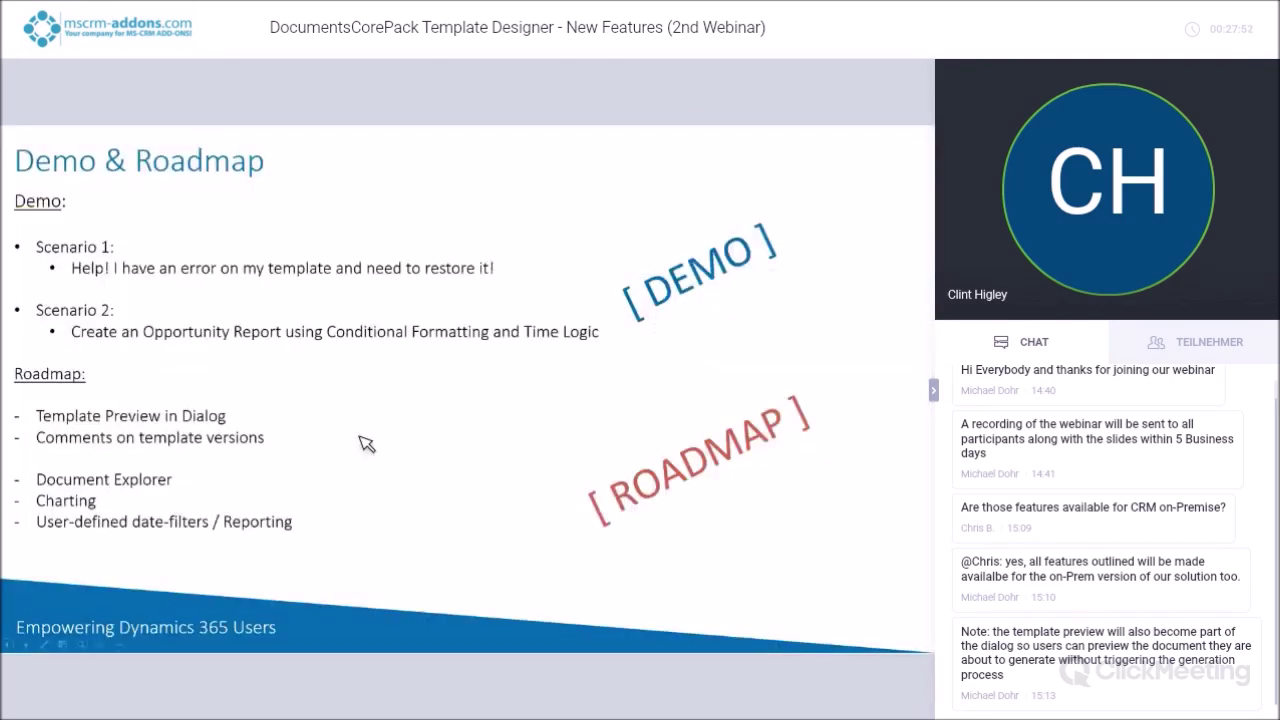